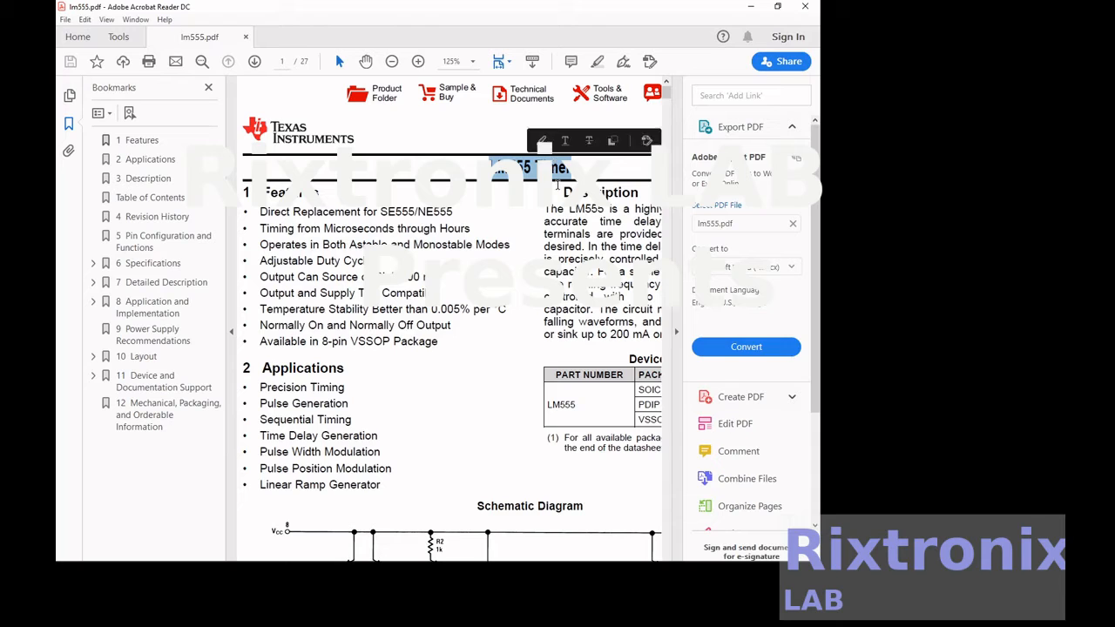
Step: Review the Applications list in the LM555 datasheet, highlighting Pulse Width Modulation and Pulse Generation
left_click_drag(261, 452, 380, 452)
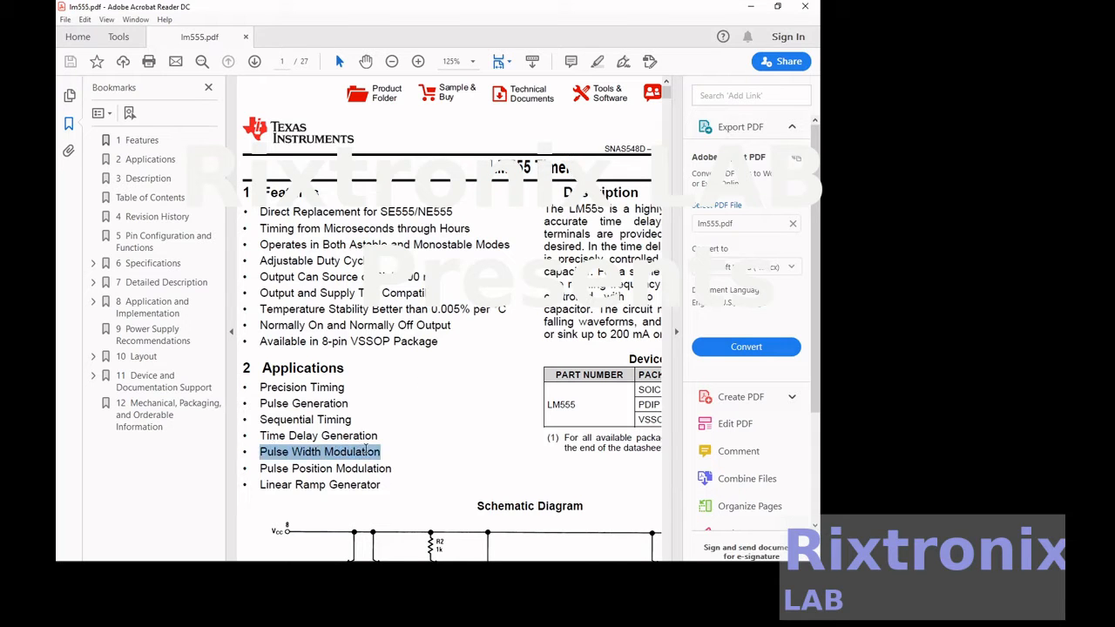
left_click(396, 376)
left_click_drag(260, 404, 350, 404)
left_click(430, 448)
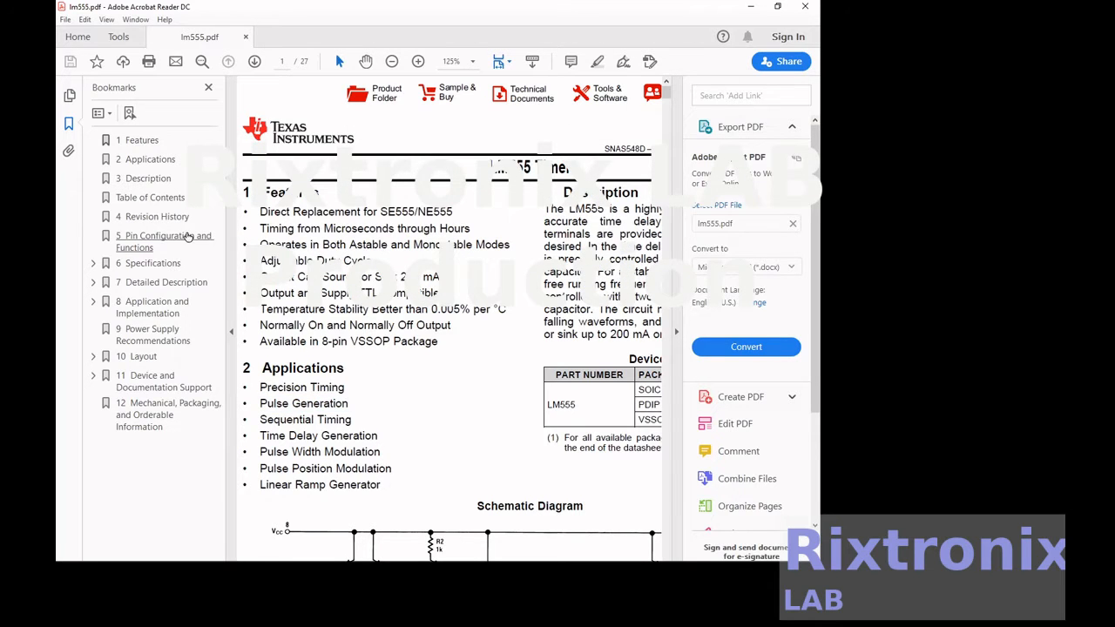
Step: Examine the Pin Configuration and Functions diagram in the datasheet and highlight its package heading
left_click(167, 242)
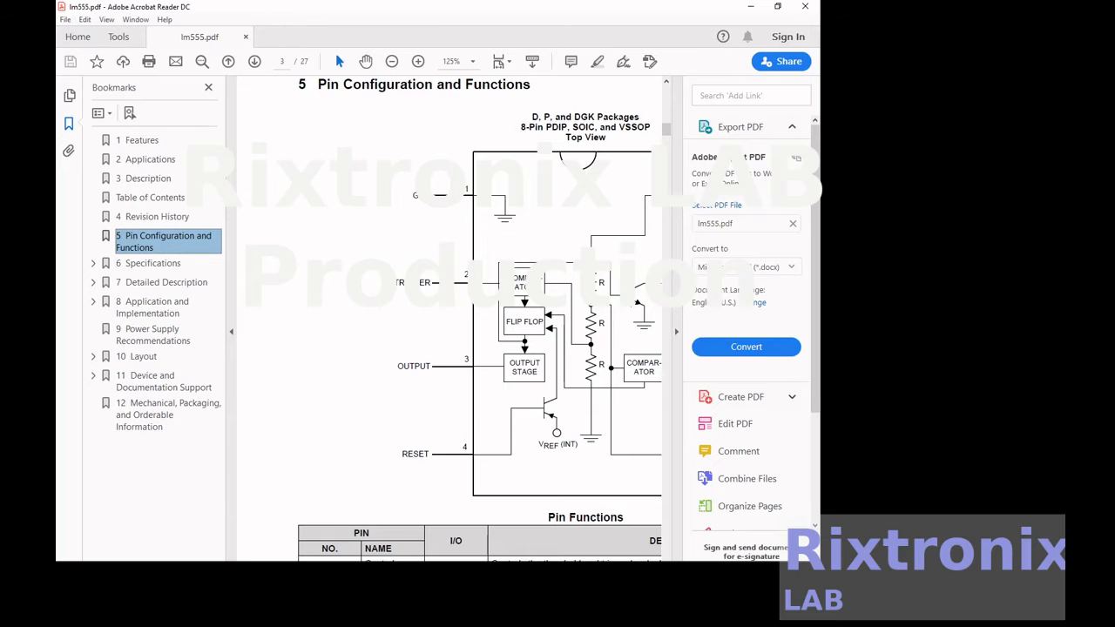
scroll(448, 318, "right", 3)
scroll(448, 318, "left", 1)
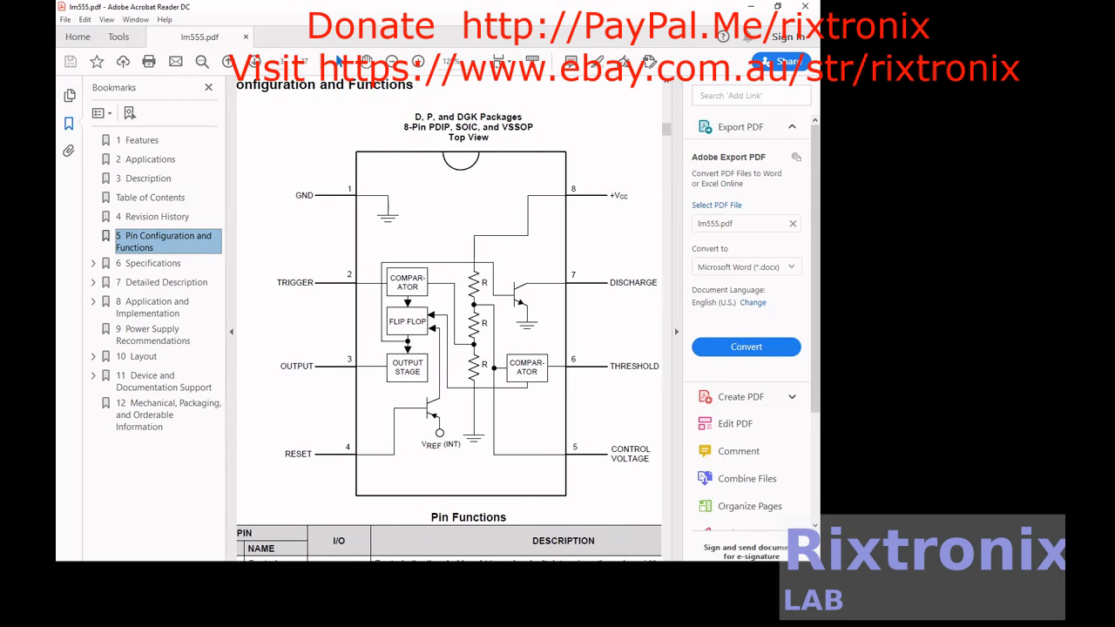
left_click_drag(401, 119, 533, 141)
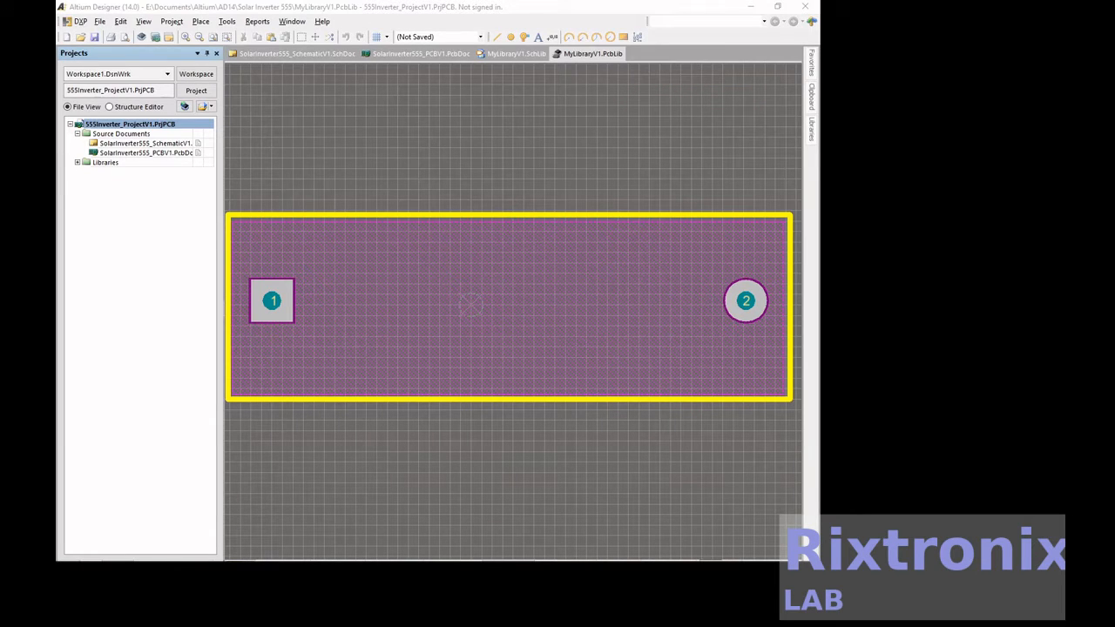
Step: In Altium Designer, create a new component named LM555 Timer in the MyLibraryV1.SchLib schematic library
left_click(505, 54)
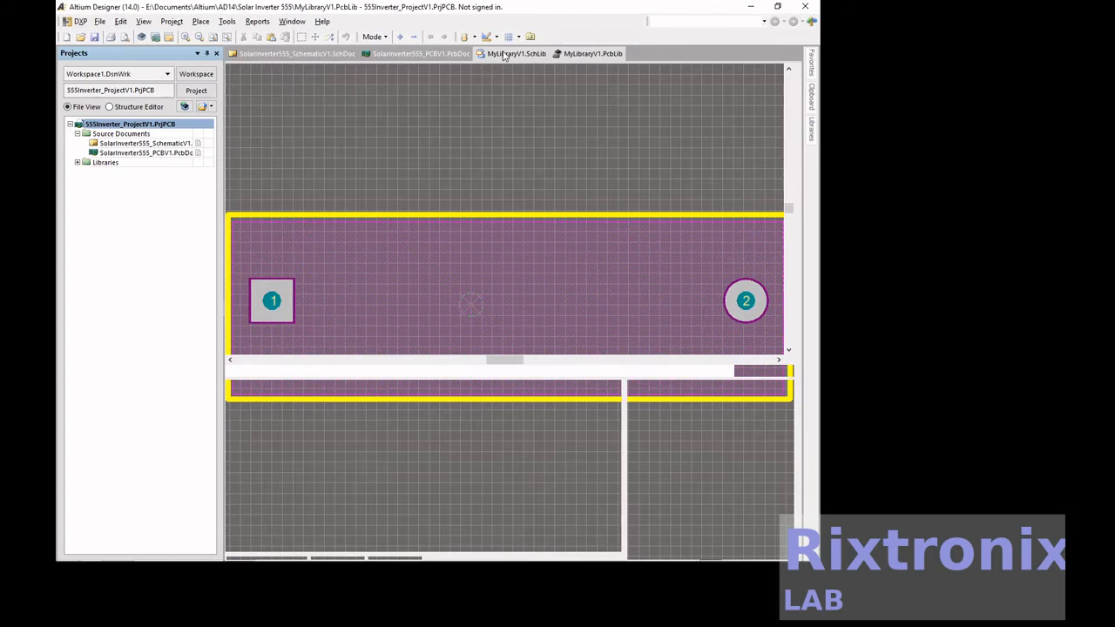
left_click(227, 22)
left_click(262, 36)
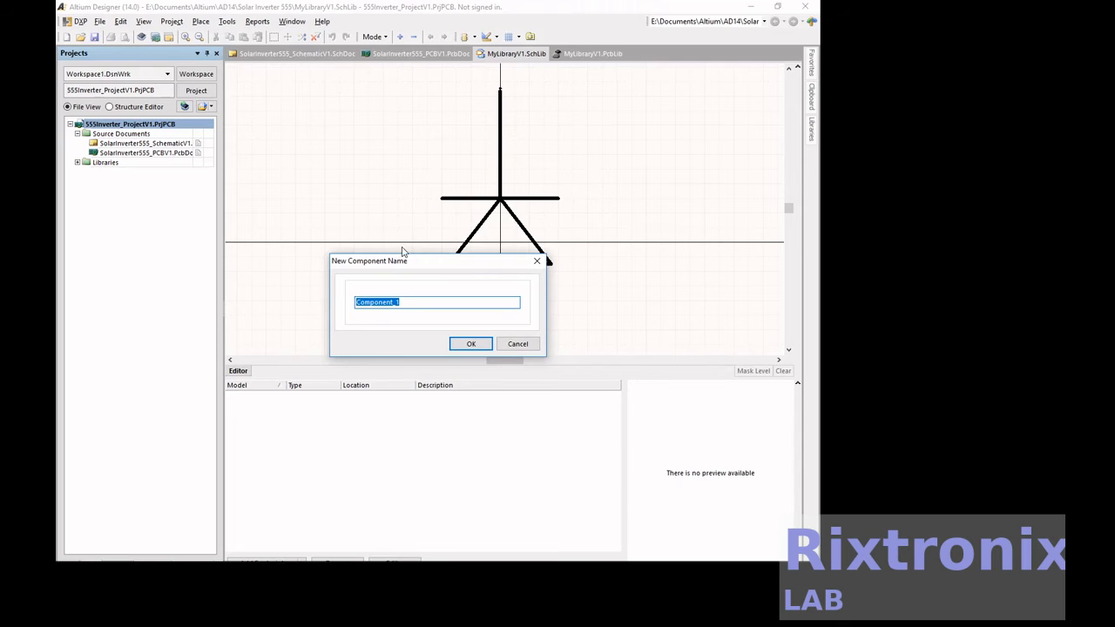
type("LM555 Timer")
key("Return")
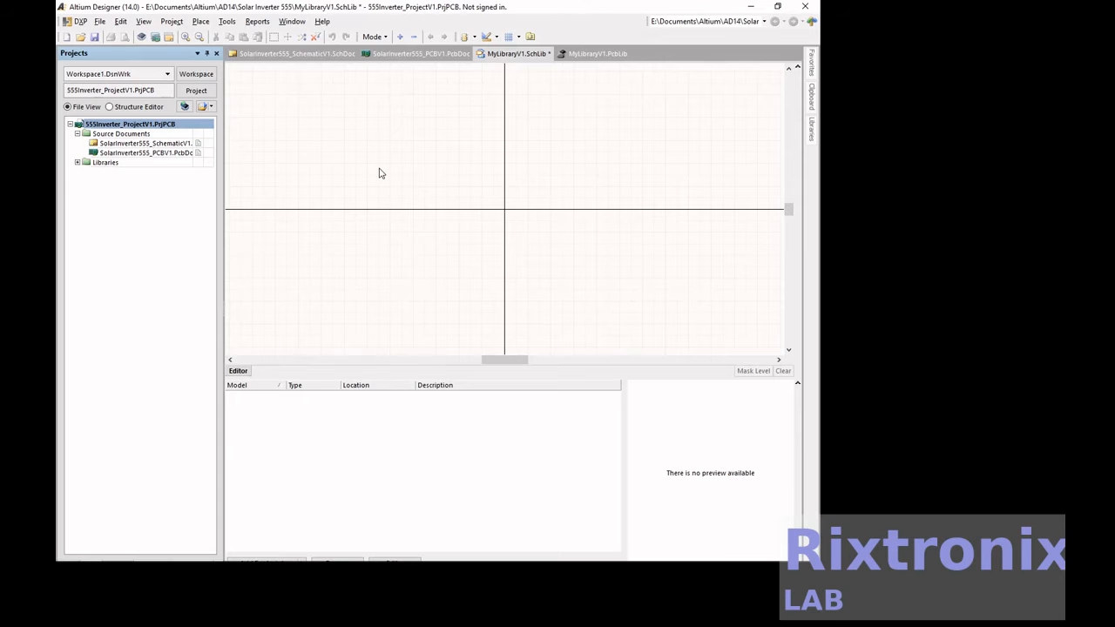
Step: Draw a tall filled rectangle across the sheet origin as the body of the timer symbol
left_click(201, 21)
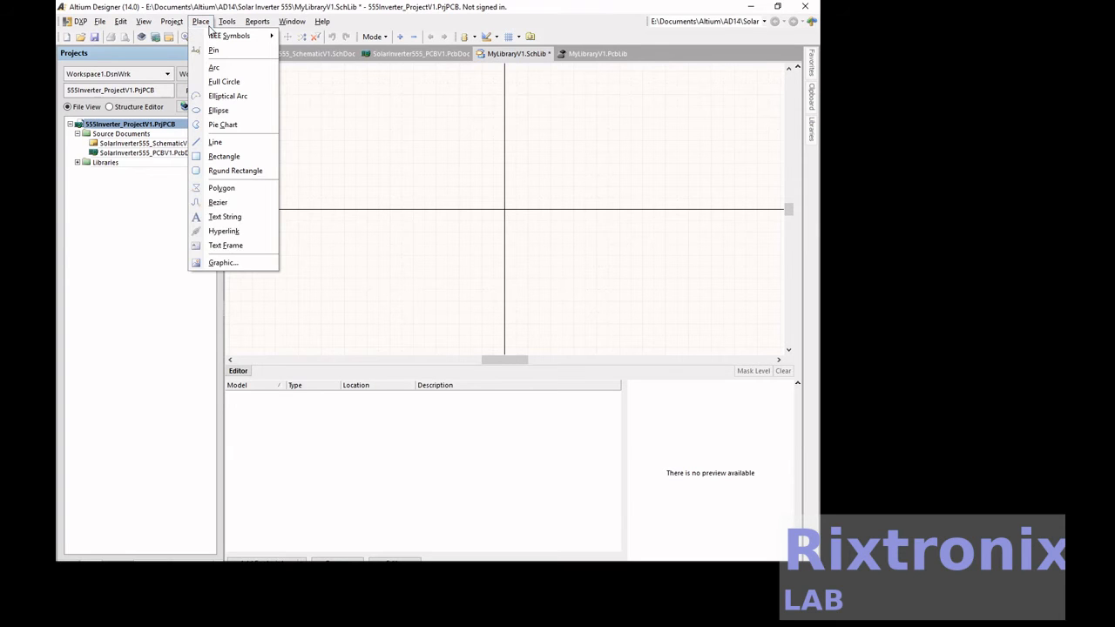
left_click(219, 156)
left_click(436, 130)
key("Escape")
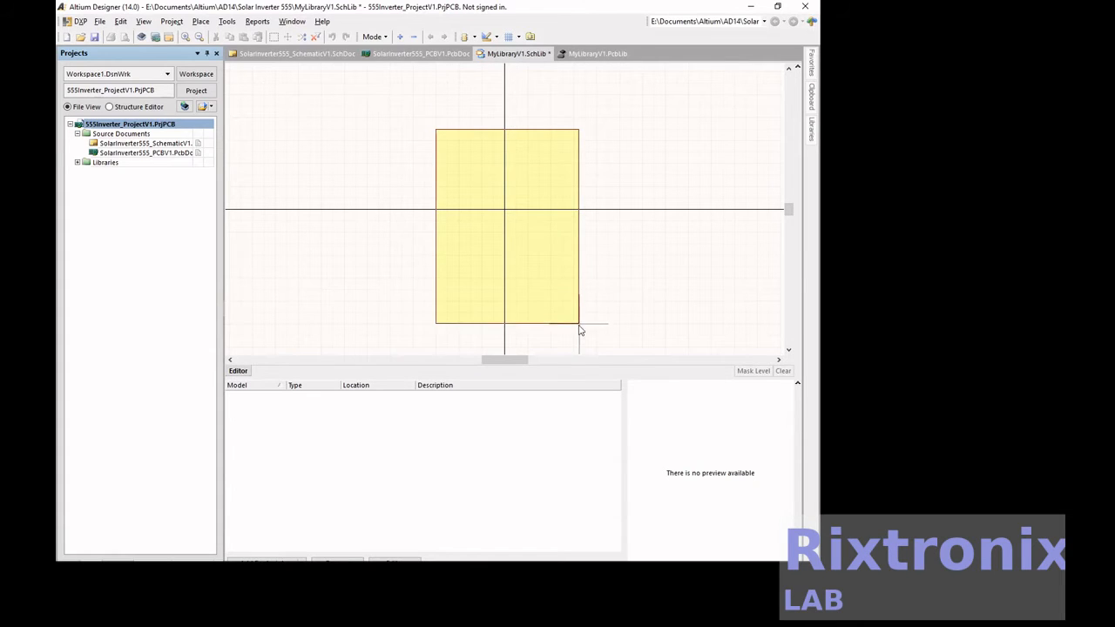
left_click(575, 201)
key("Escape")
Step: Widen the body rectangle to about 3.5 cm and shorten it to about 7 cm tall
scroll(623, 204, "up", 5)
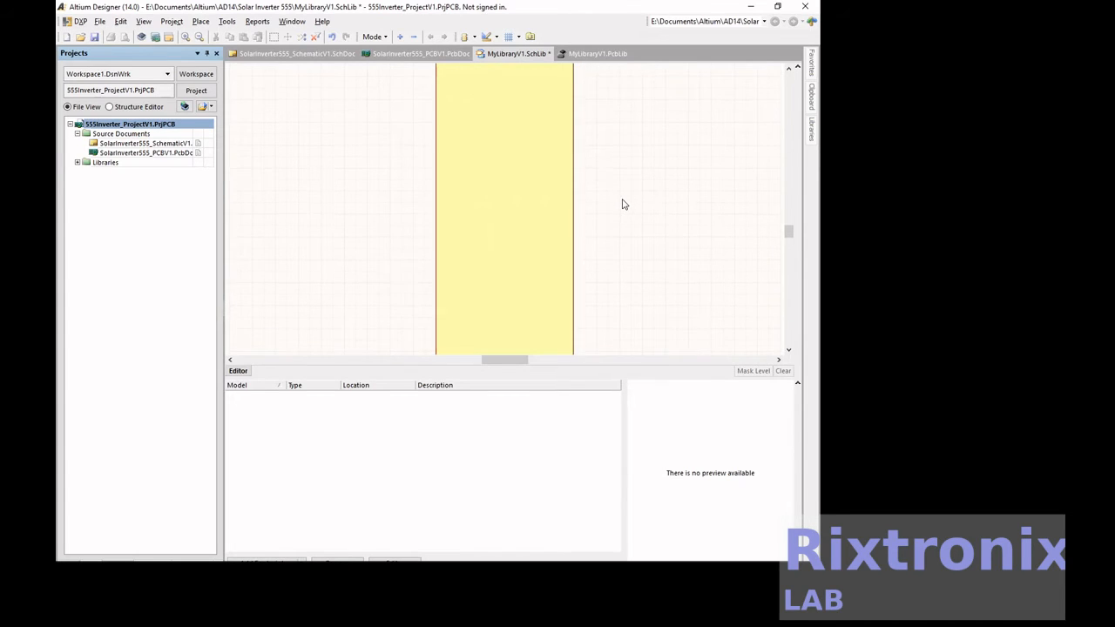
scroll(623, 204, "down", 3, "ctrl")
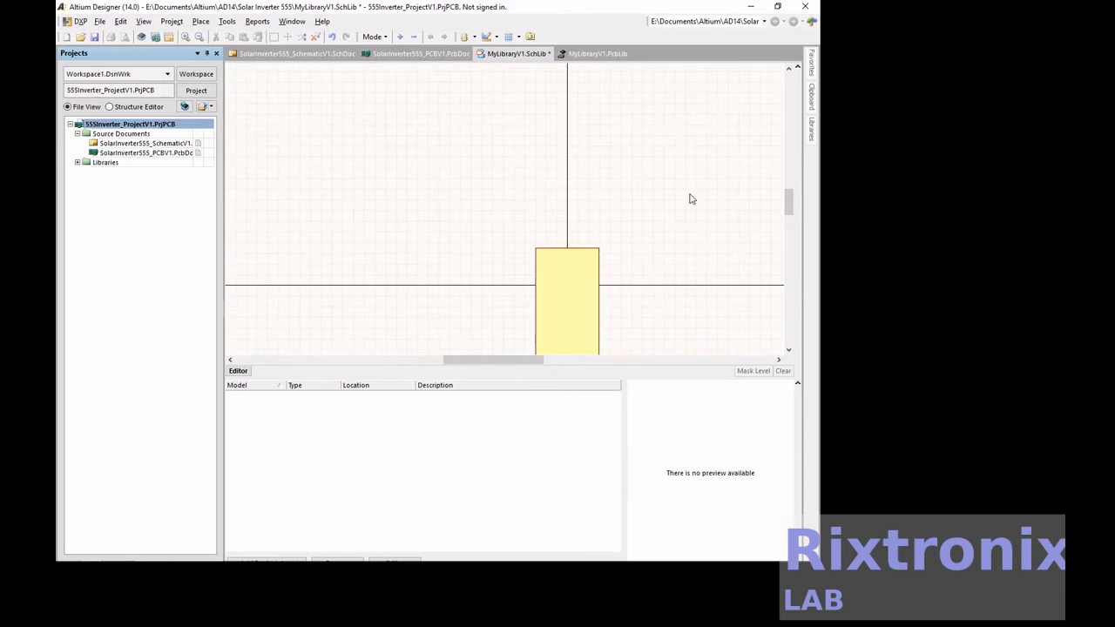
scroll(679, 196, "down", 3)
scroll(651, 194, "down", 2, "ctrl")
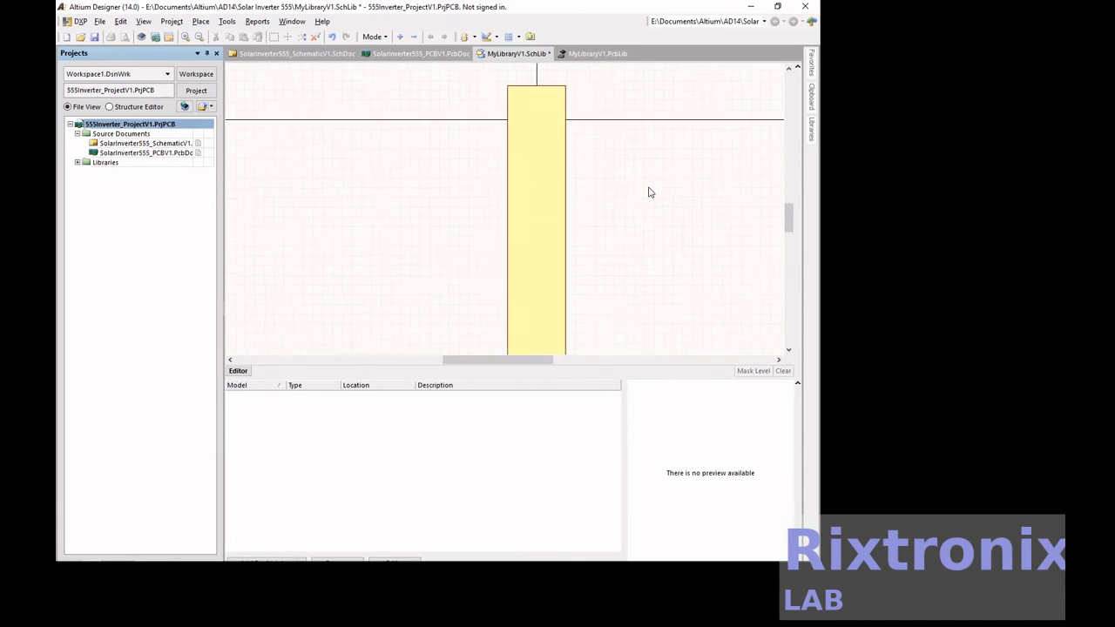
right_click_drag(649, 196, 562, 152)
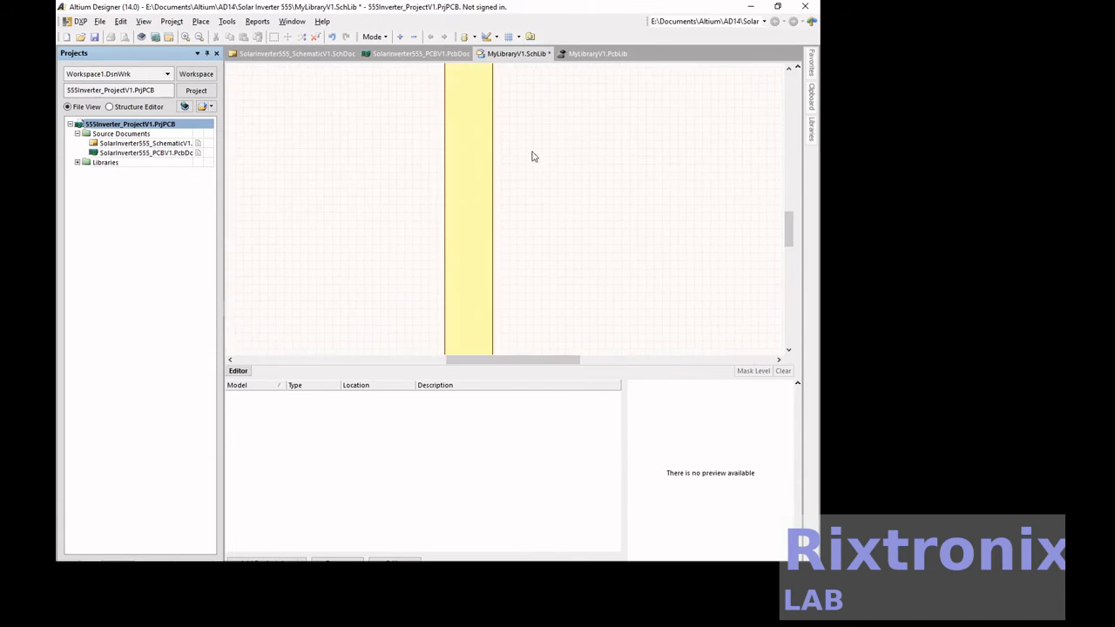
left_click(488, 167)
left_click_drag(493, 226, 585, 226)
scroll(617, 226, "down", 3)
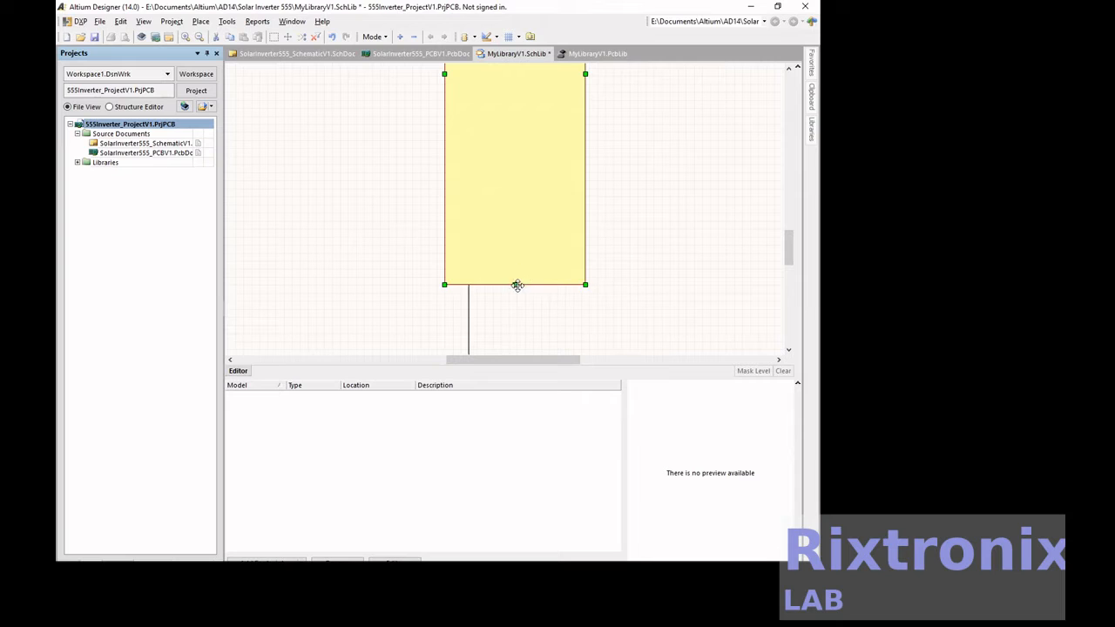
left_click_drag(518, 285, 515, 144)
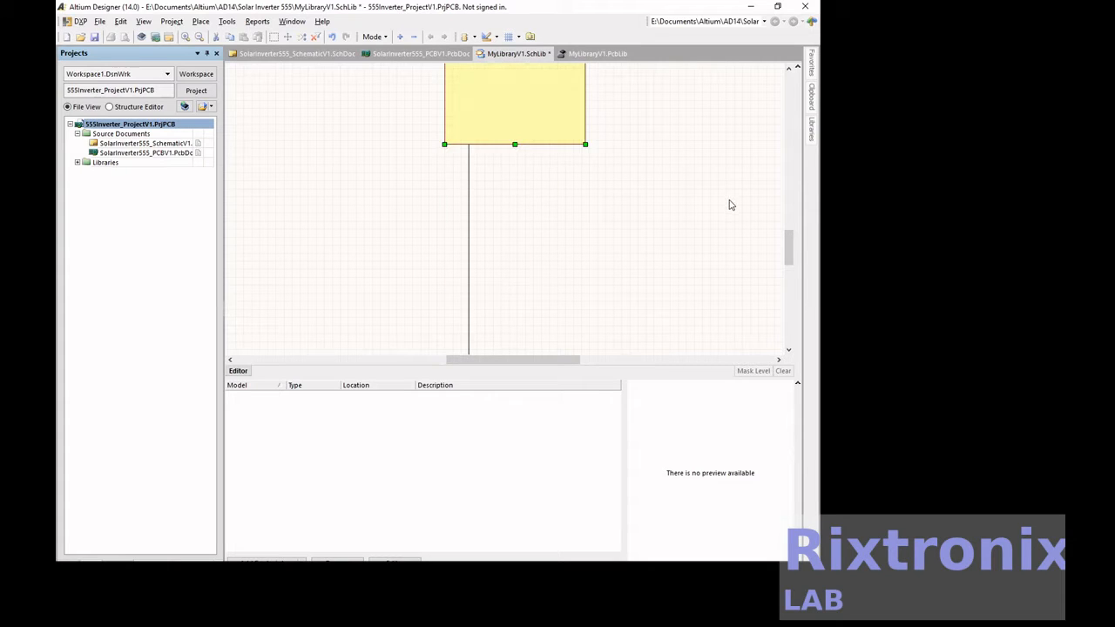
Step: Move the body rectangle so it is centred on the sheet origin
scroll(730, 205, "down", 3, "ctrl")
left_click_drag(789, 237, 723, 217)
left_click_drag(648, 197, 622, 152)
key("Delete")
key("ctrl+z")
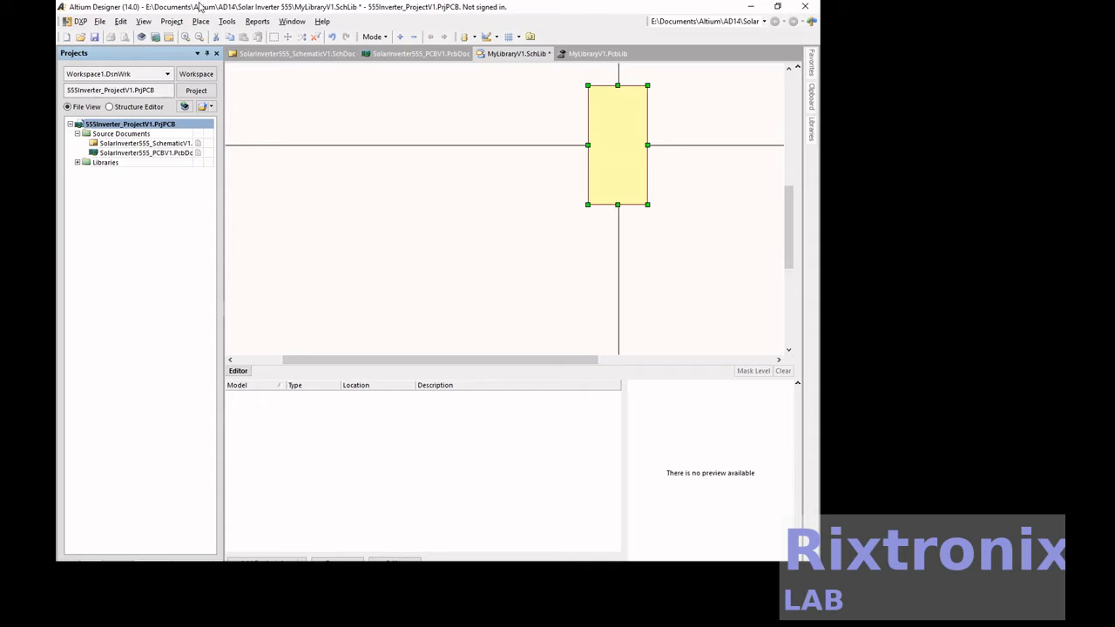
Step: Place one pin rotated to 180 degrees on the body's left edge, just below the upper-left corner
left_click(201, 21)
left_click(212, 52)
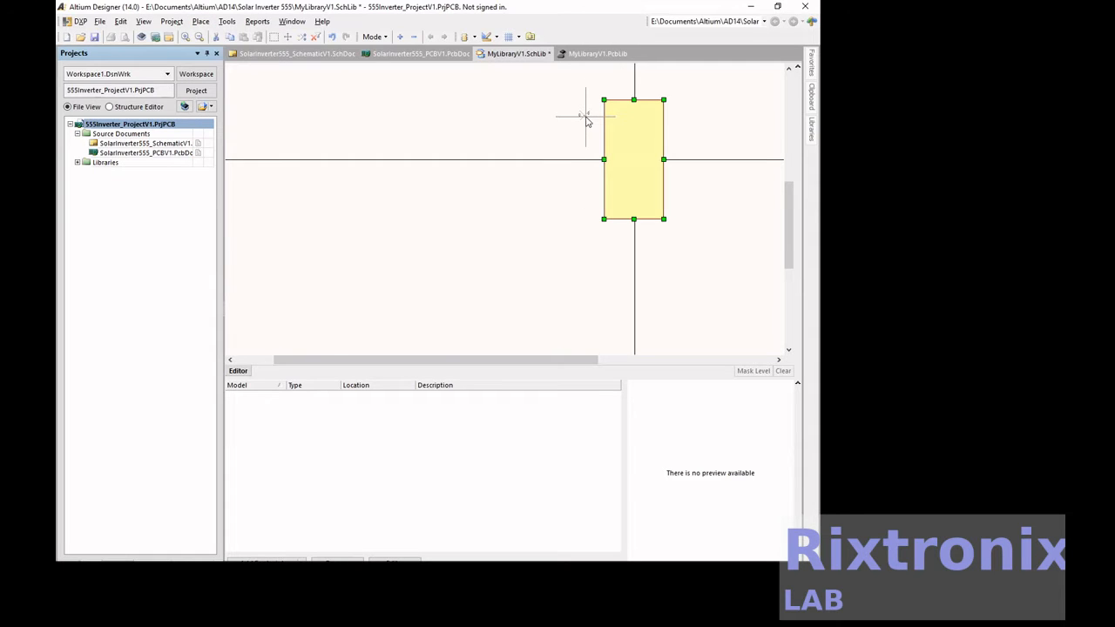
scroll(587, 122, "up", 4, "ctrl")
scroll(587, 122, "up", 1, "ctrl")
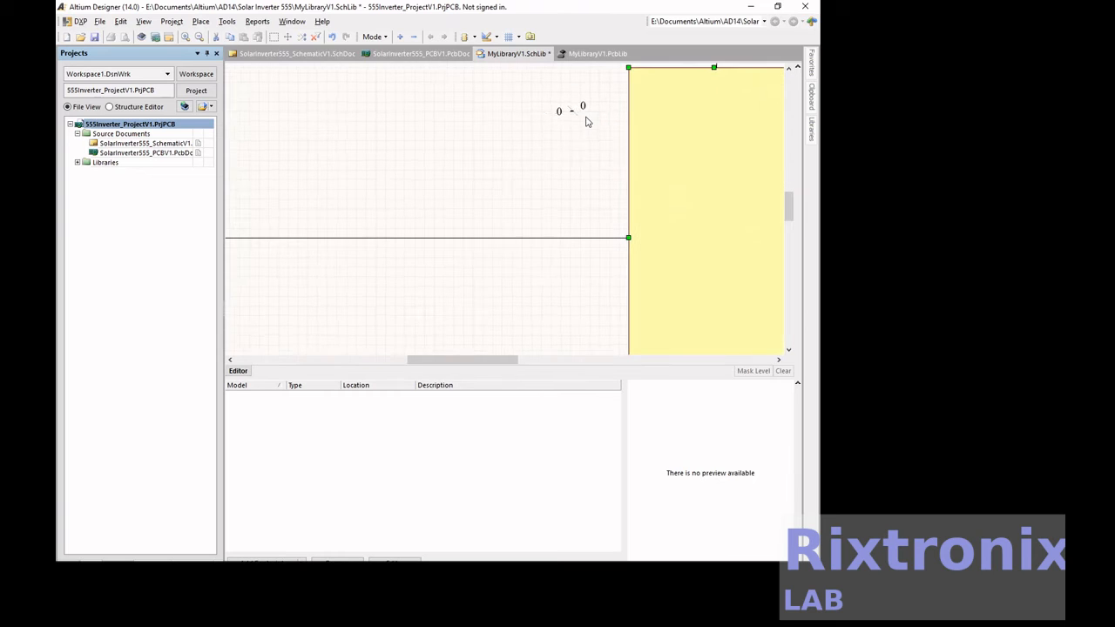
scroll(597, 121, "up", 2, "ctrl")
key("space")
key("space")
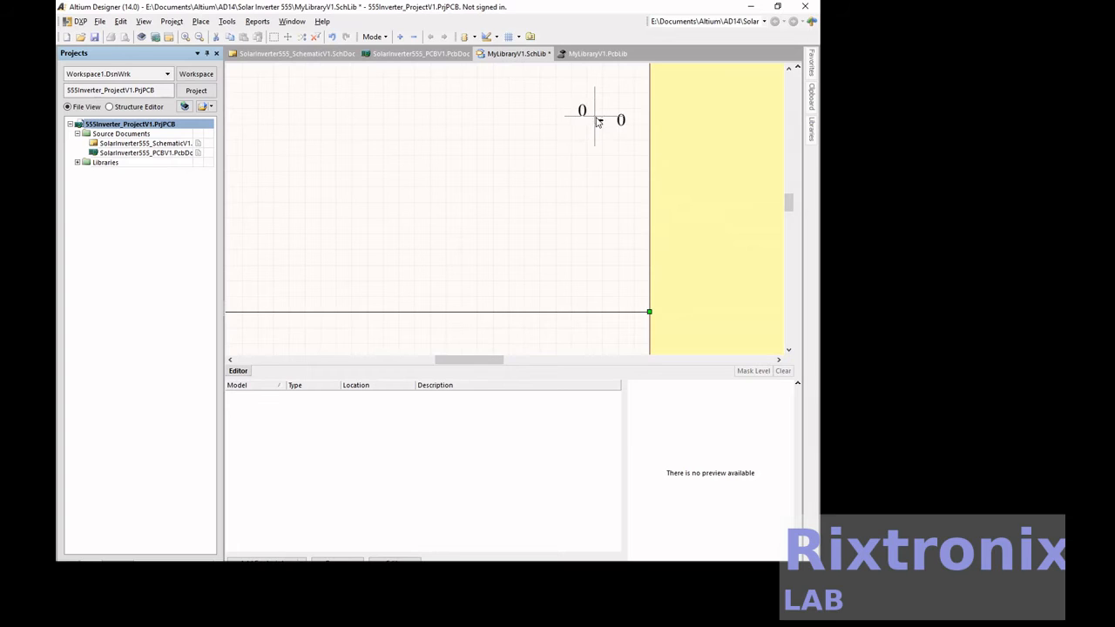
scroll(629, 117, "down", 4)
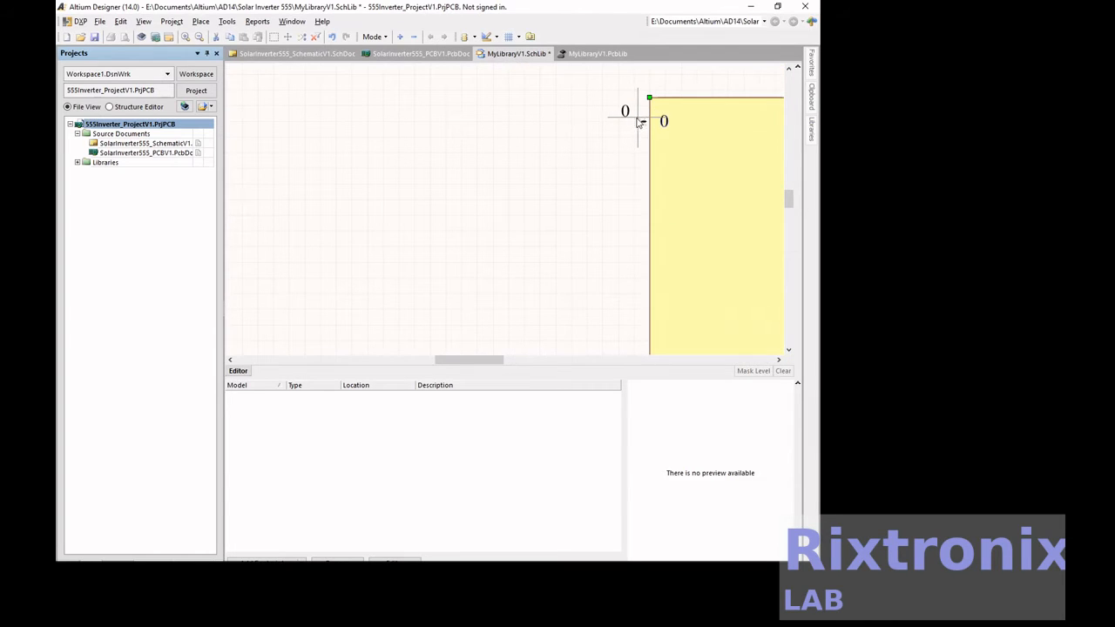
left_click(642, 122)
right_click(639, 122)
double_click(650, 127)
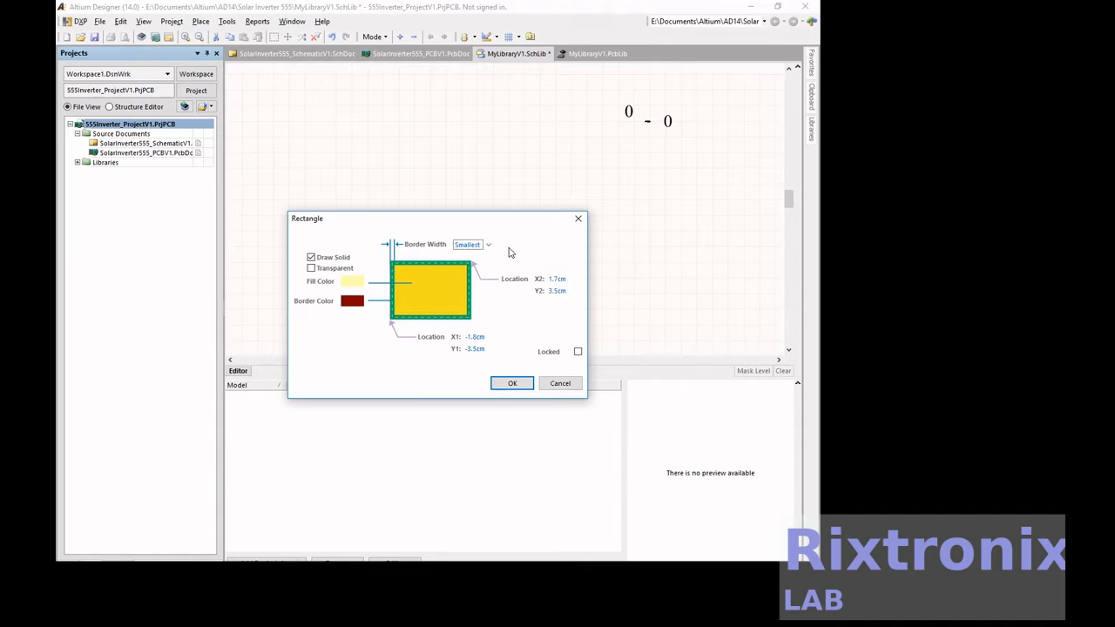
key("Escape")
double_click(660, 160)
left_click(512, 383)
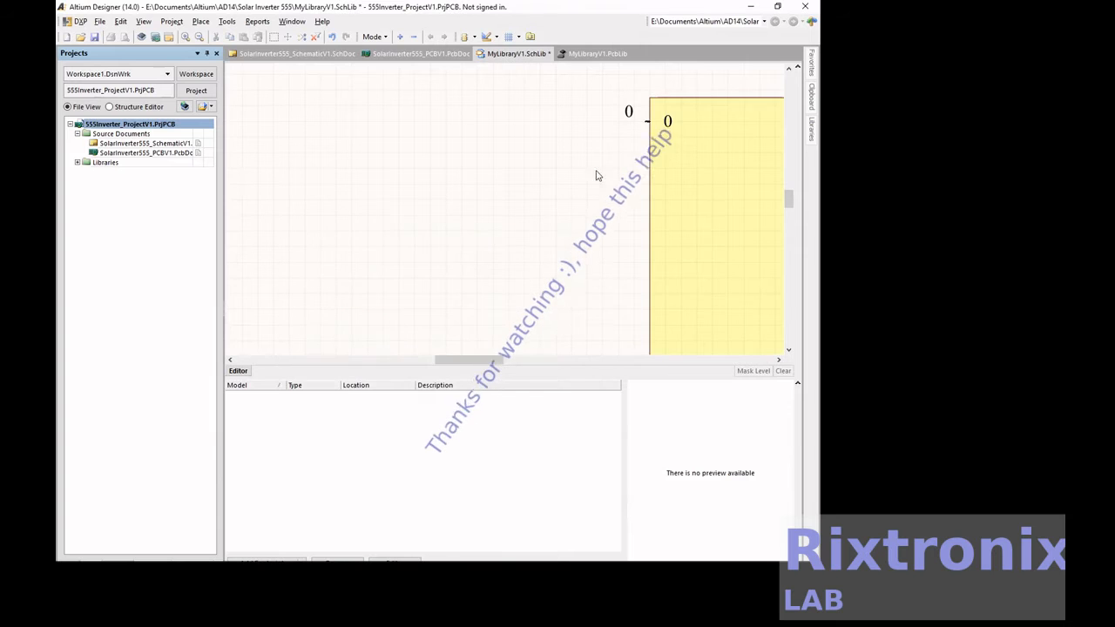
Step: Set the placed pin's length to 0.5 cm, its designator to 1 and its display name to GND
double_click(648, 125)
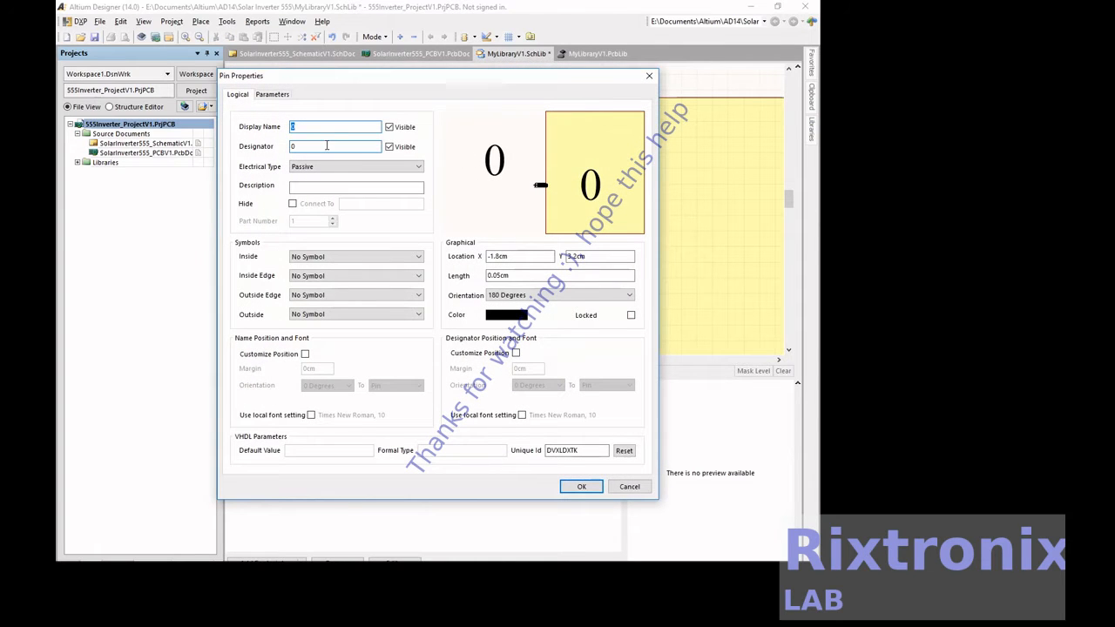
left_click(523, 275)
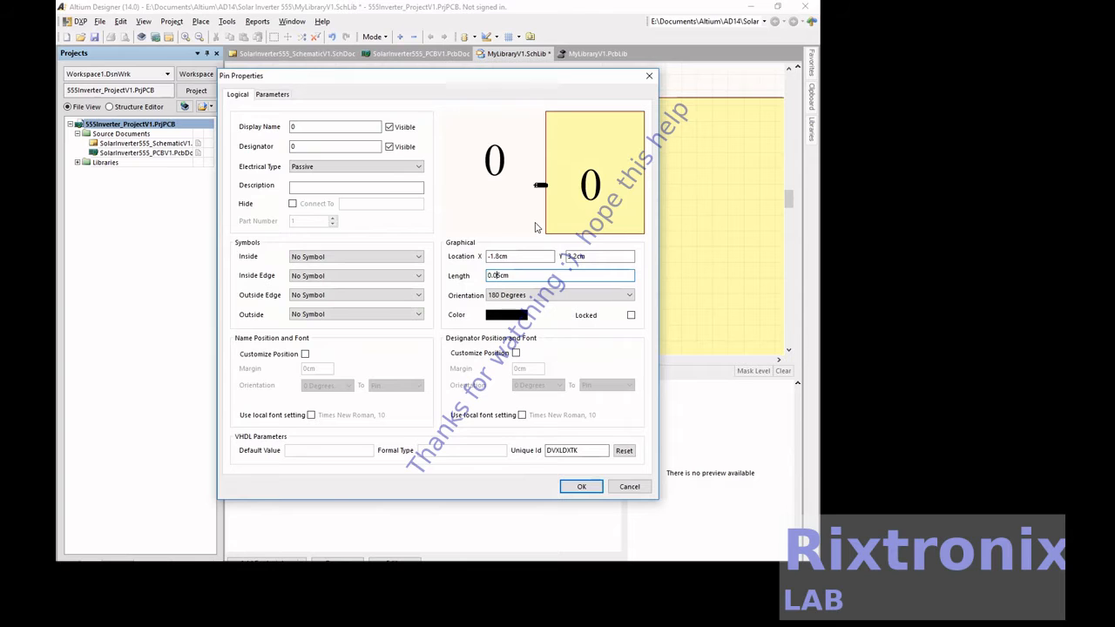
key("BackSpace")
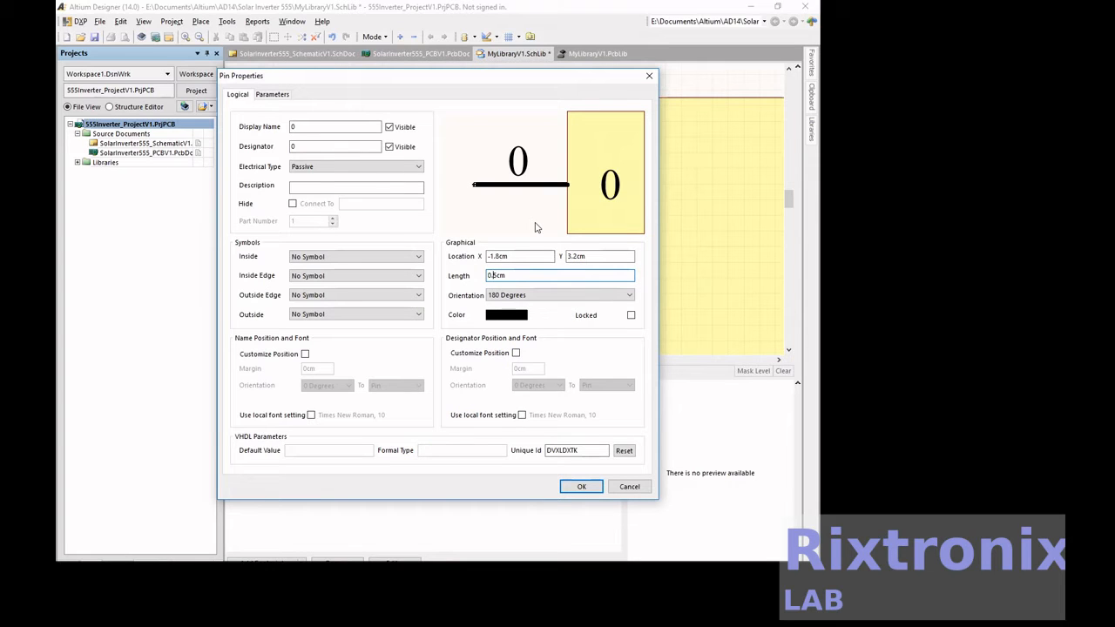
double_click(315, 126)
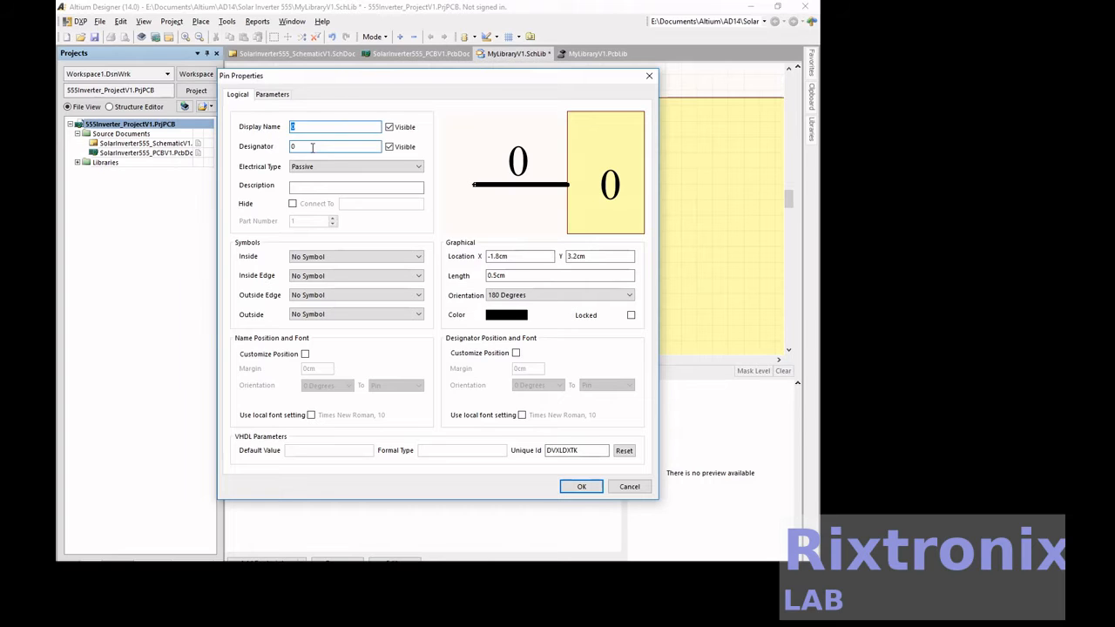
key("Tab")
type("1")
left_click(298, 126)
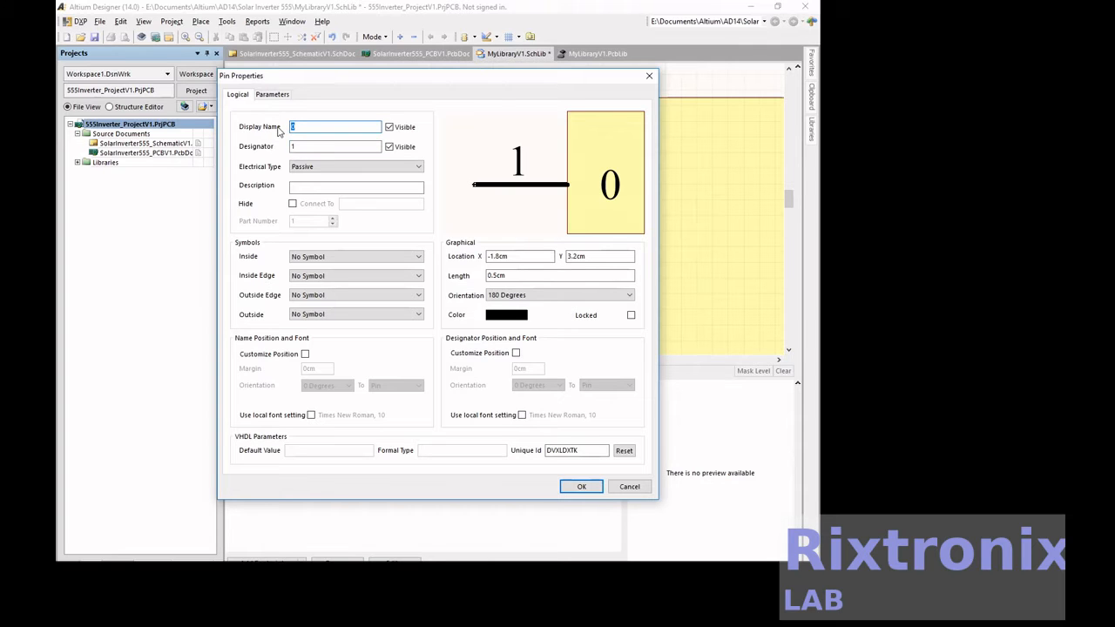
type("GND")
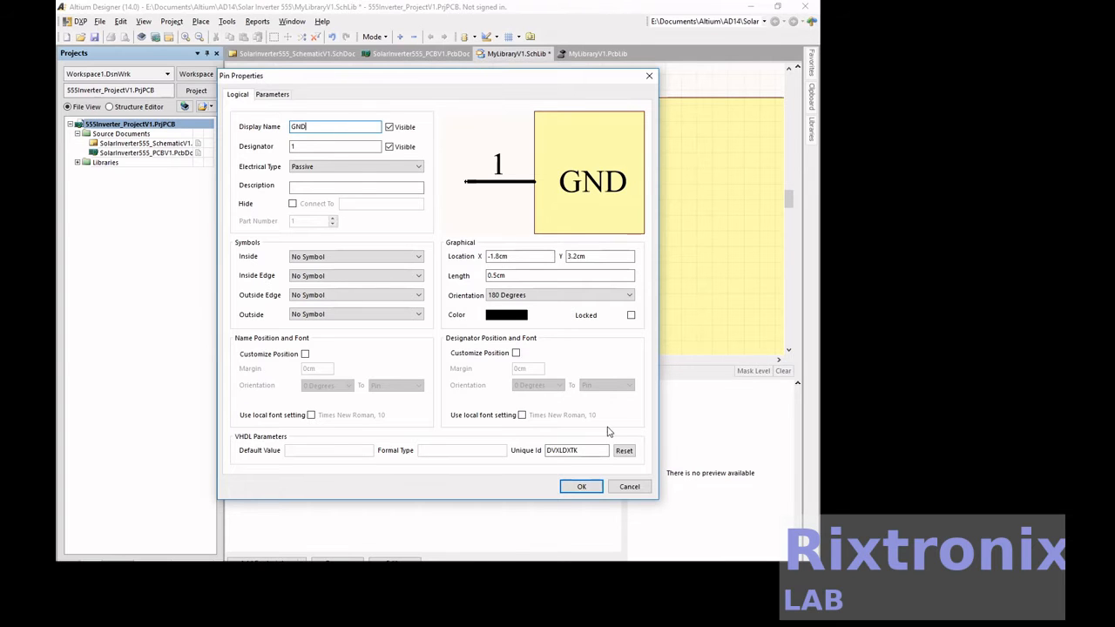
left_click(581, 486)
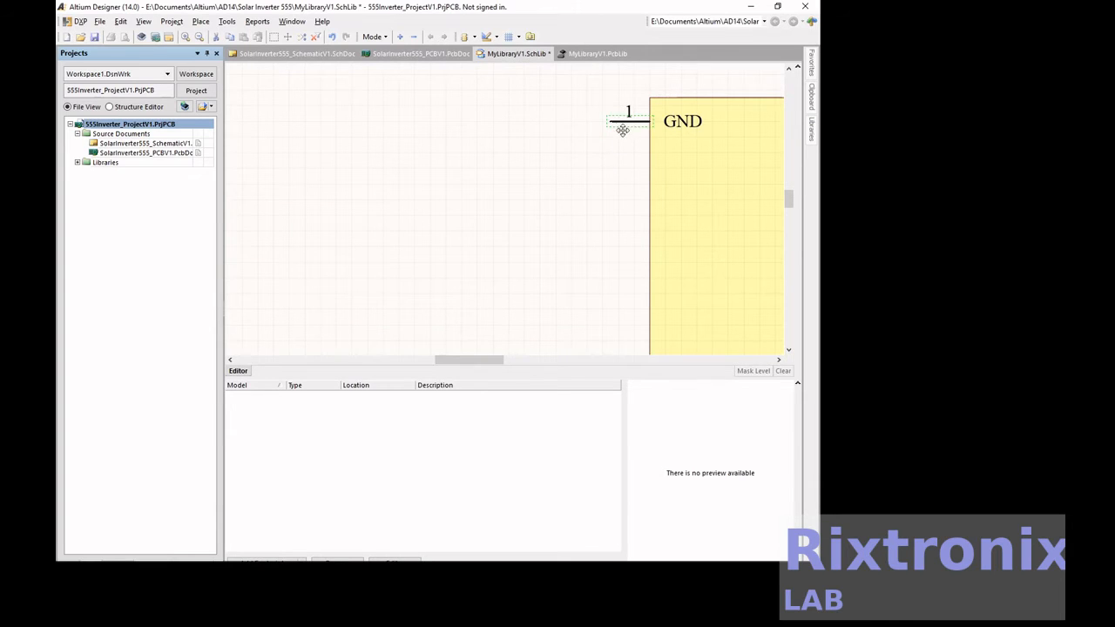
Step: Paste three copies of the GND pin in a column along the body's left edge, below the original
key("ctrl+v")
left_click(610, 180)
key("ctrl+v")
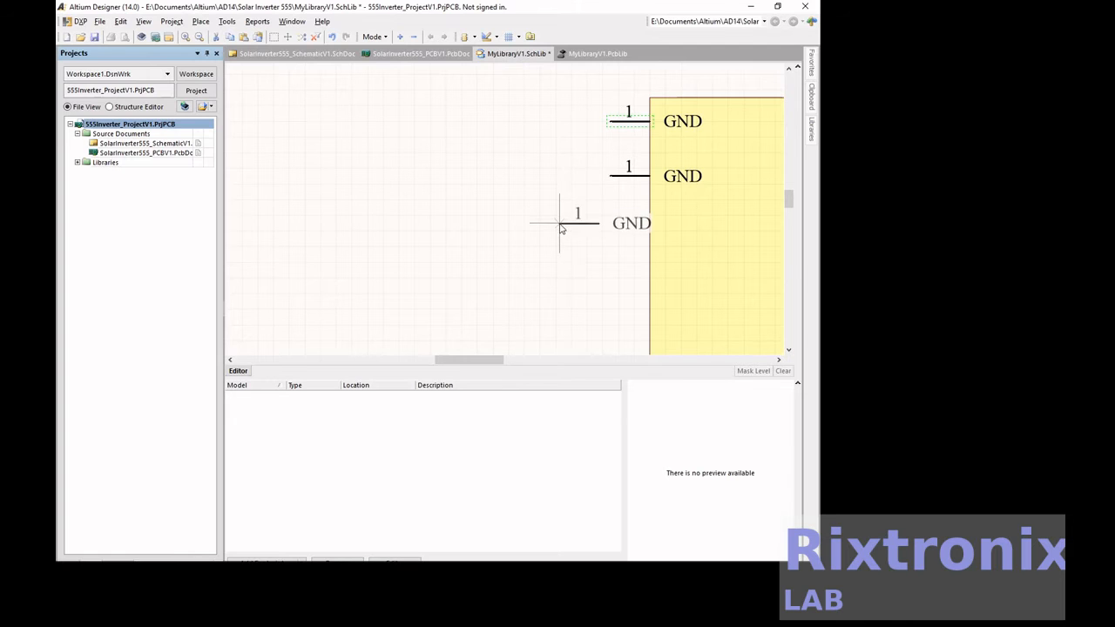
left_click(610, 225)
scroll(611, 225, "down", 3)
scroll(610, 225, "up", 2)
key("ctrl+v")
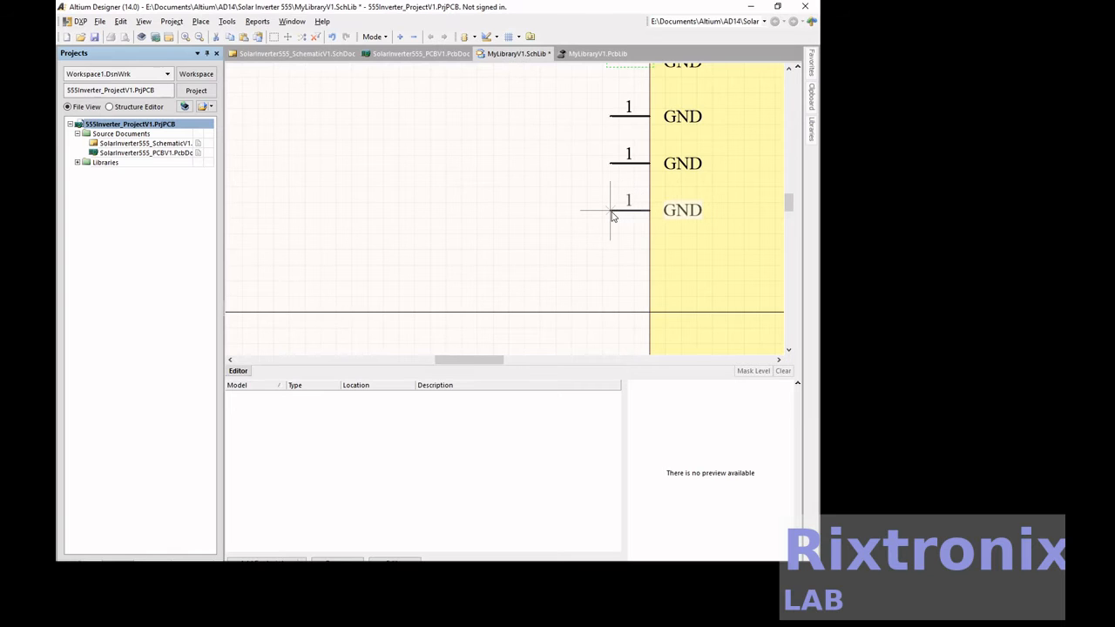
left_click(611, 214)
scroll(568, 228, "down", 1)
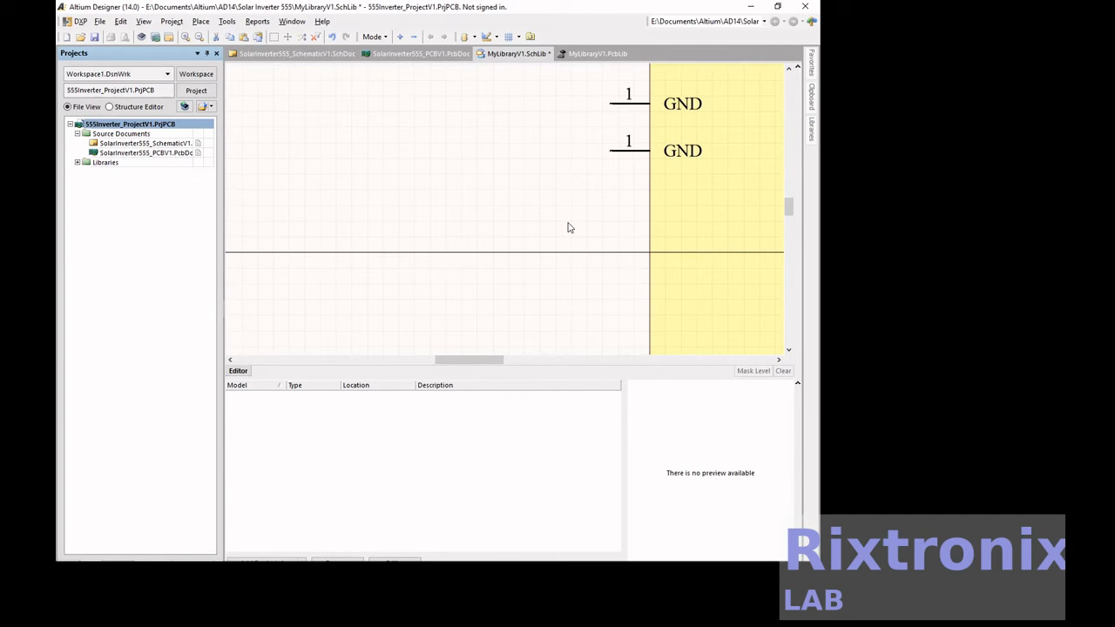
Step: Shorten the body rectangle by raising its lower edge to just below the fourth pin
scroll(568, 228, "down", 3, "ctrl")
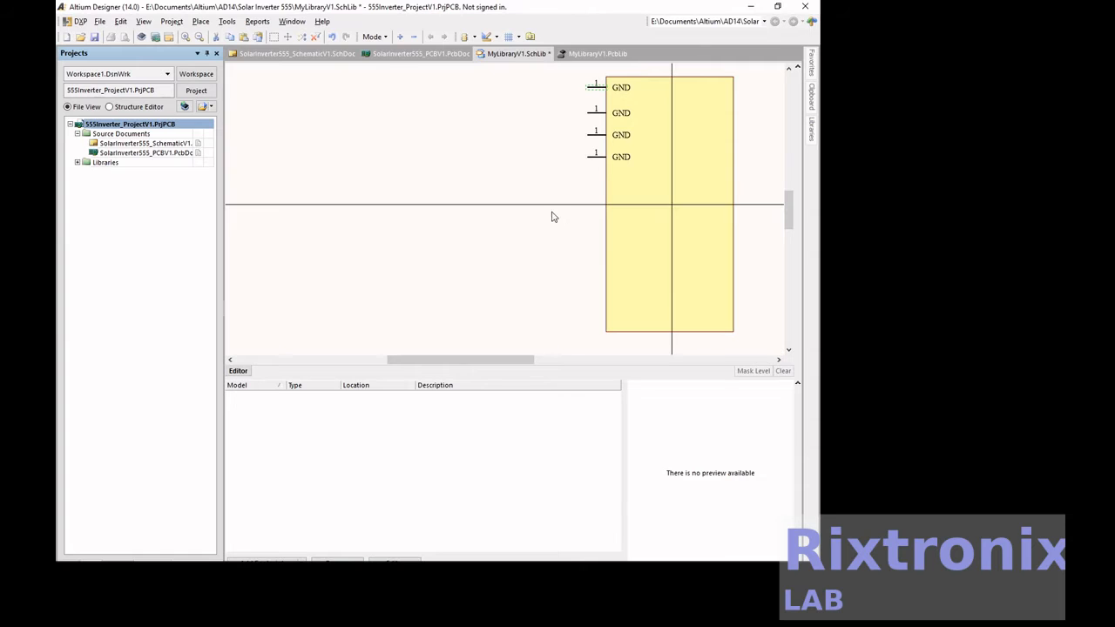
left_click(675, 328)
left_click_drag(670, 331, 662, 182)
Step: Cut the body with its four pins and paste the symbol back around the sheet's origin crosshair
left_click(611, 311)
key("ctrl+a")
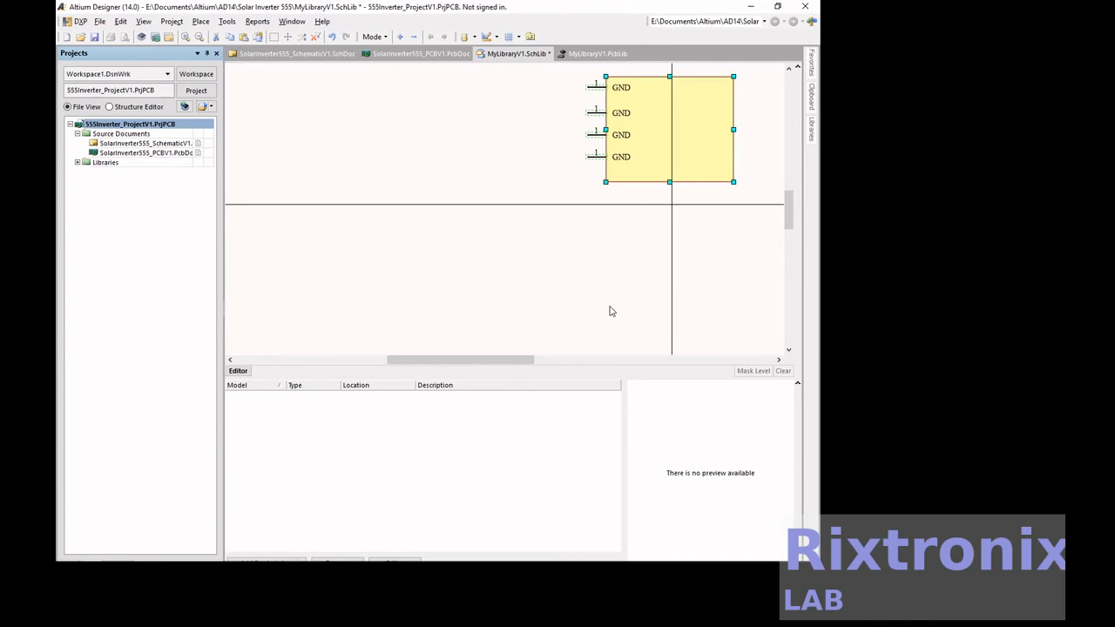
key("Delete")
key("ctrl+v")
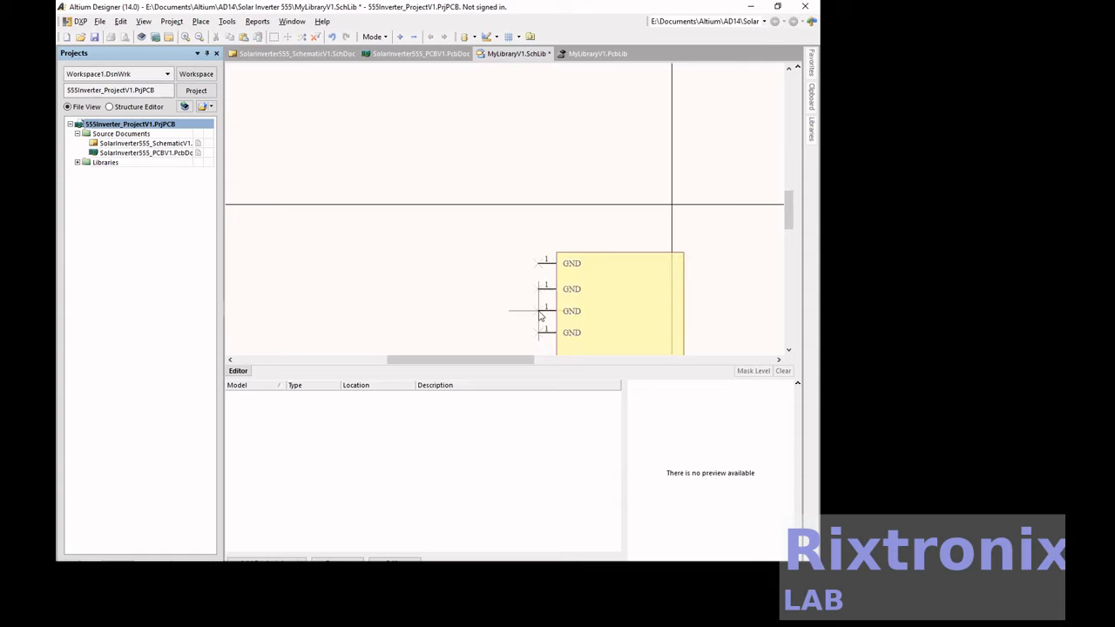
left_click(595, 215)
left_click_drag(488, 360, 557, 360)
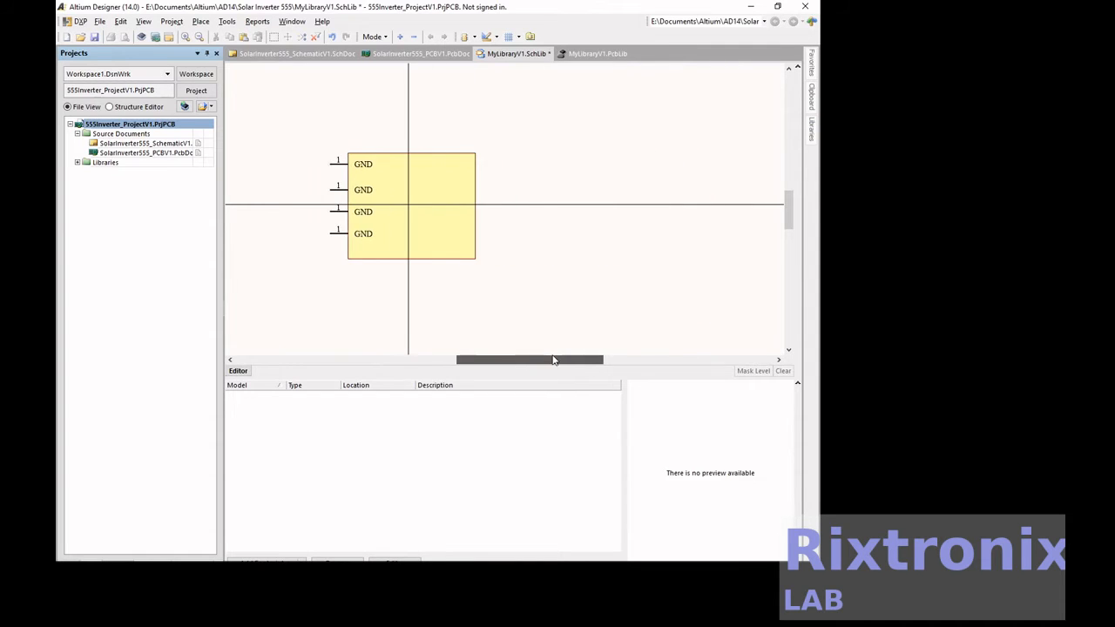
Step: Paste two copies of the GND pin, rotated 180 degrees, on the body's right edge opposite the first two left pins
left_click(338, 164)
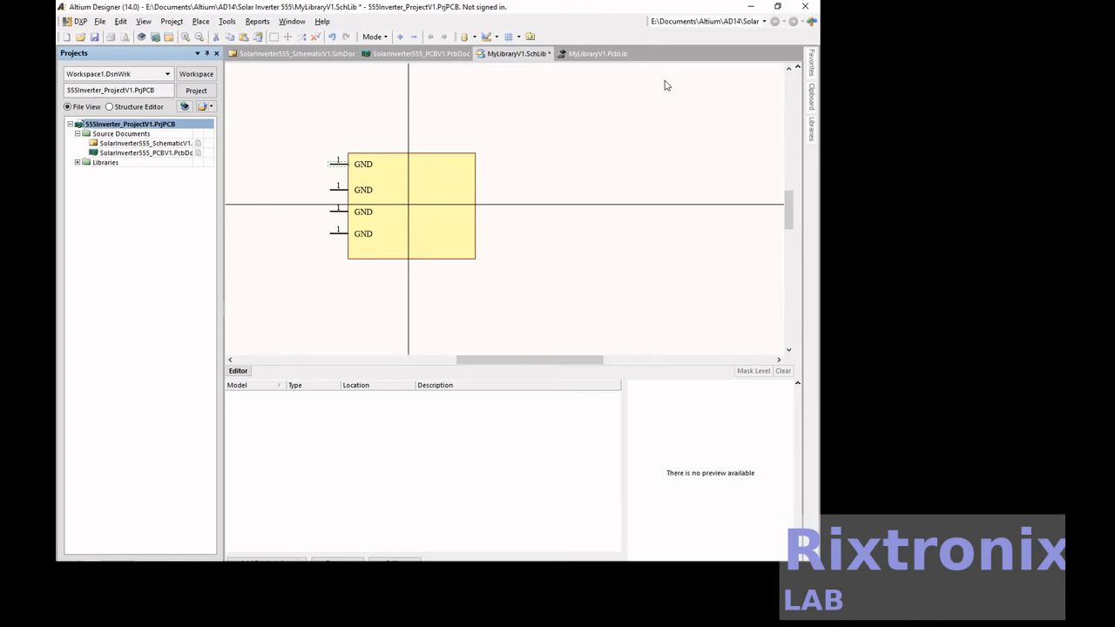
key("ctrl+v")
key("space")
key("space")
left_click(493, 170)
key("ctrl+v")
key("space")
key("space")
left_click(492, 195)
Step: Place two more rotated GND pin copies on the body's right edge, opposite the third and fourth left pins
key("space")
key("space")
key("space")
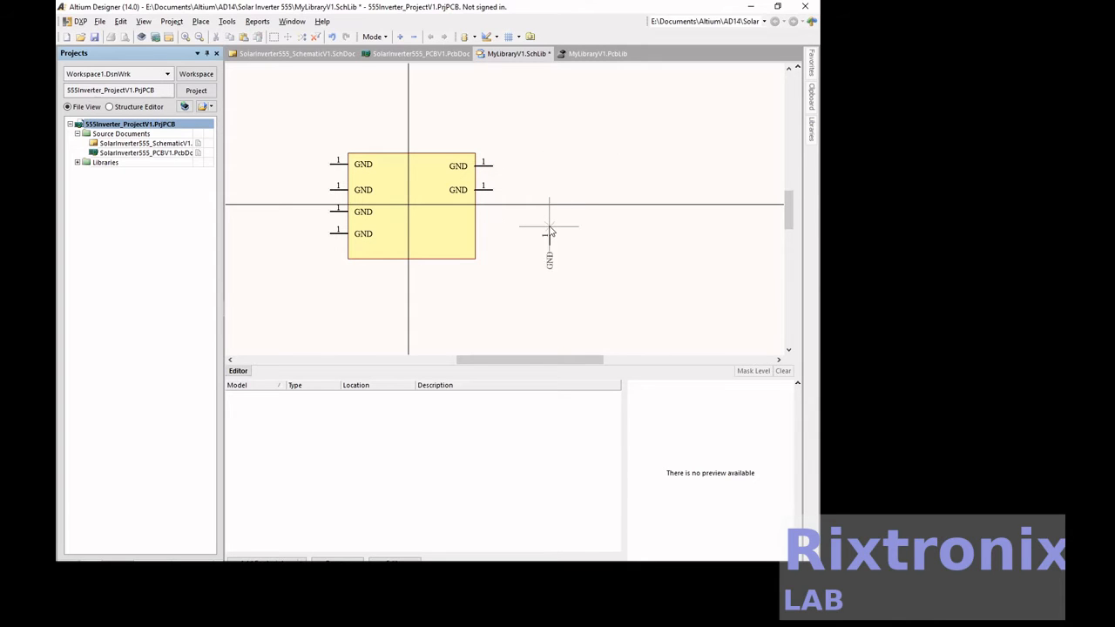
key("space")
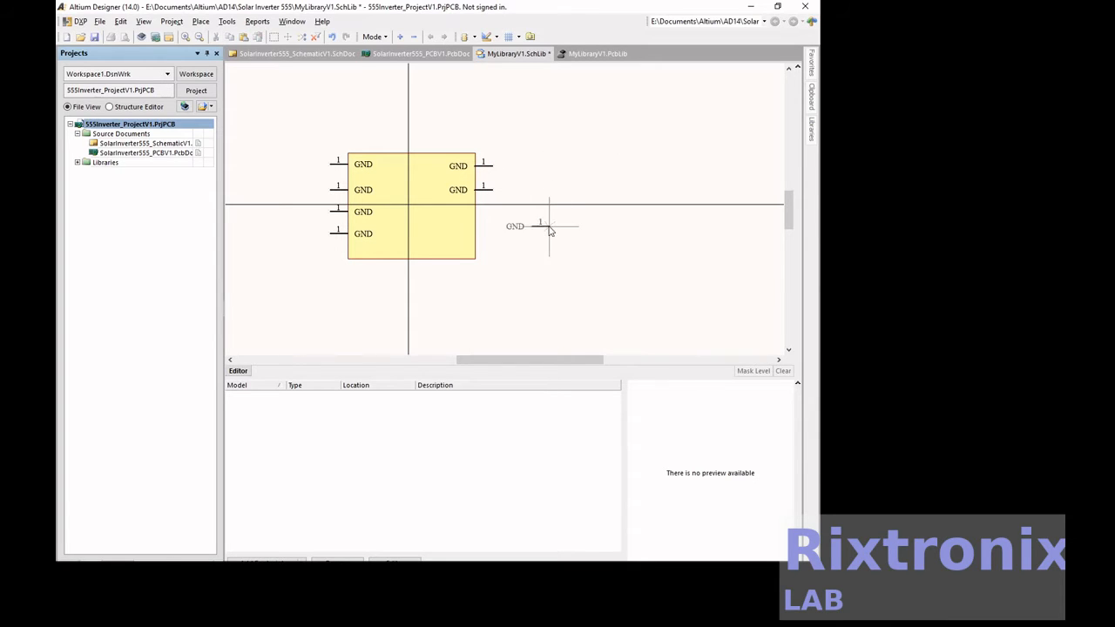
left_click(494, 218)
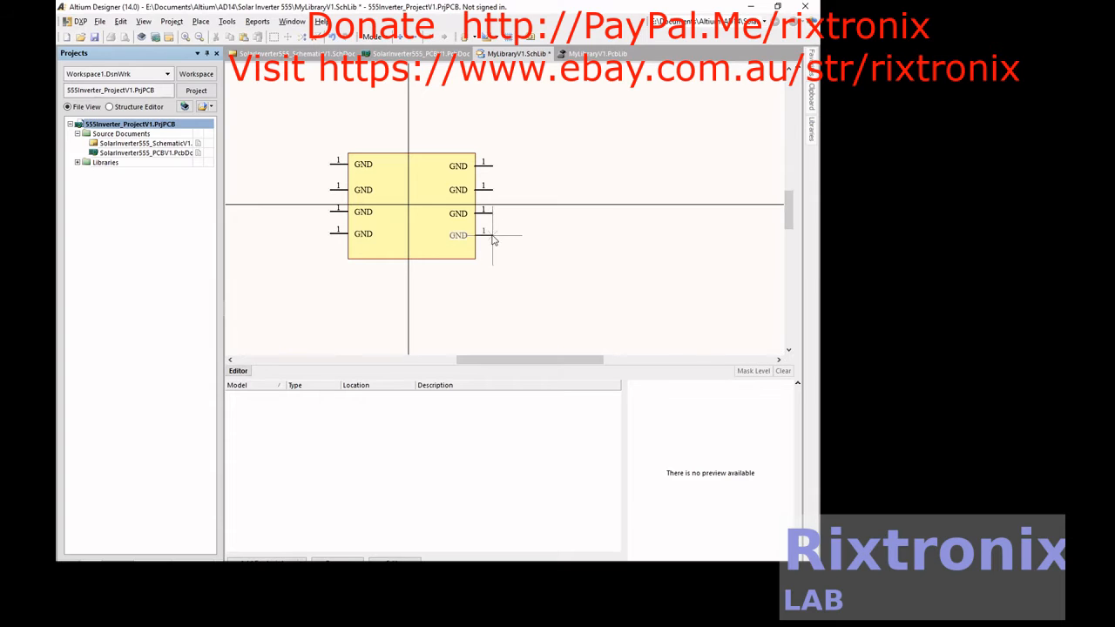
left_click(492, 239)
Step: Set the second left pin's display name to TRIGGER and its designator to 2
double_click(342, 192)
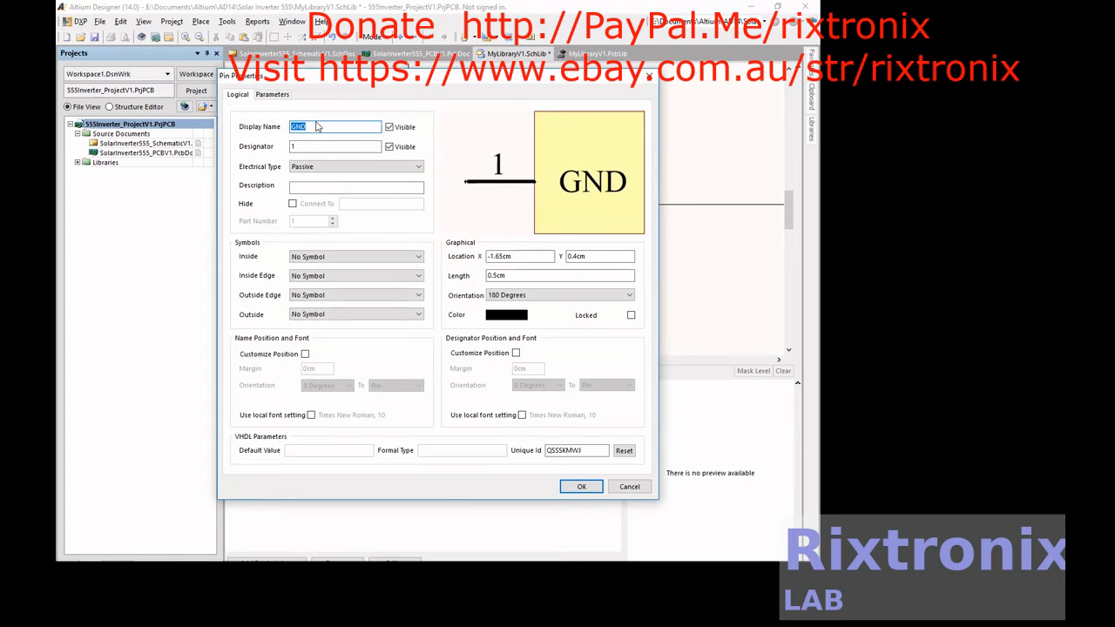
type("TRIGGER")
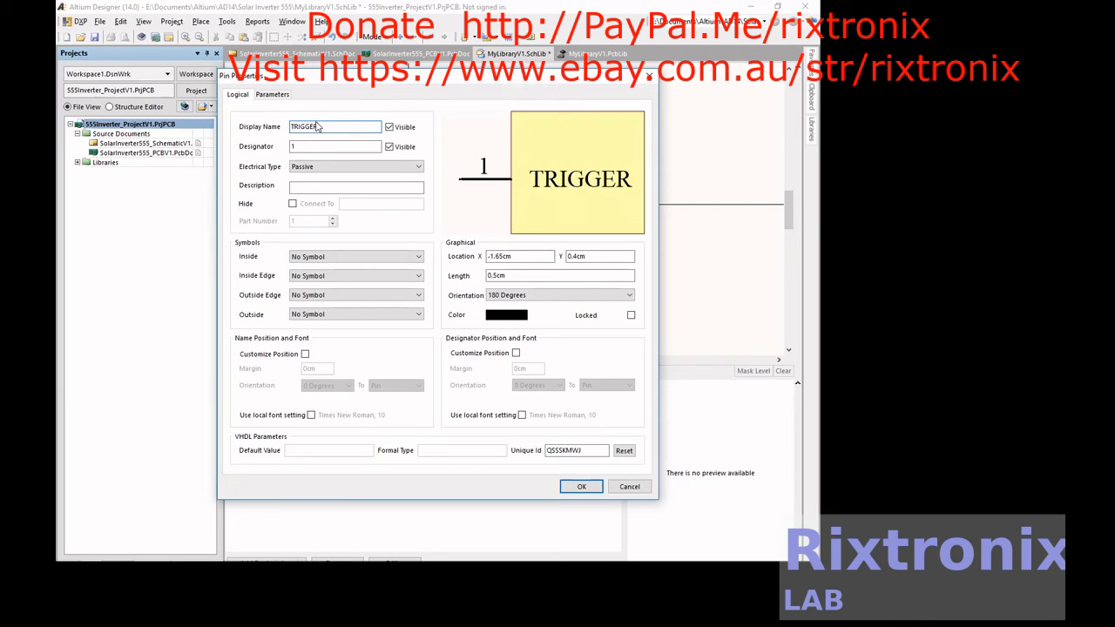
double_click(306, 146)
type("2")
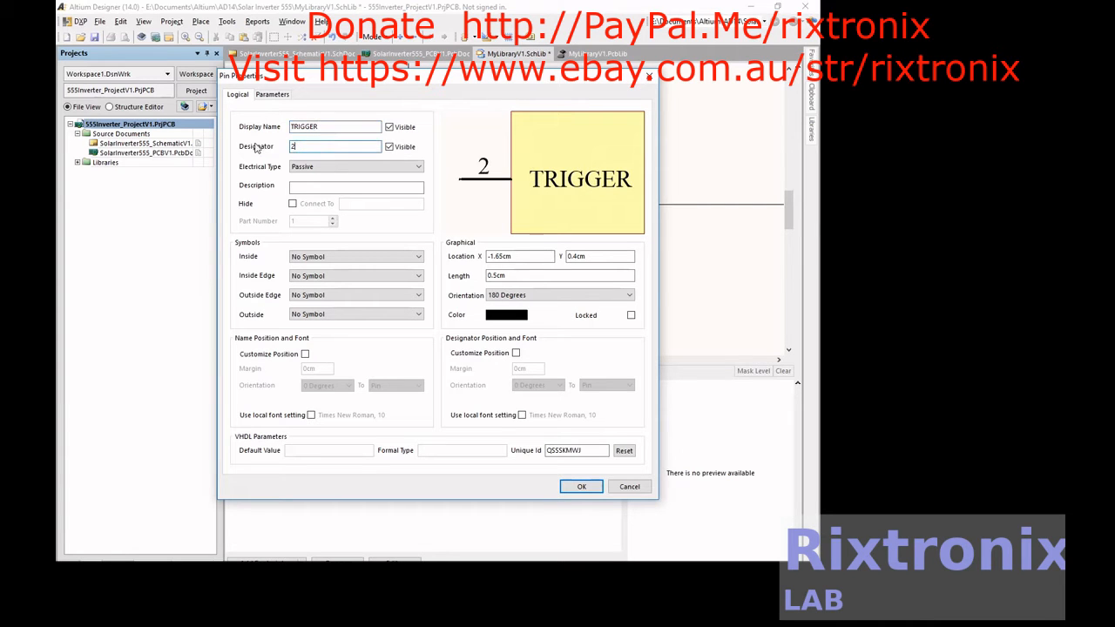
left_click(582, 487)
Step: Set the third left pin's display name to OUTPUT and its designator to 3
double_click(336, 214)
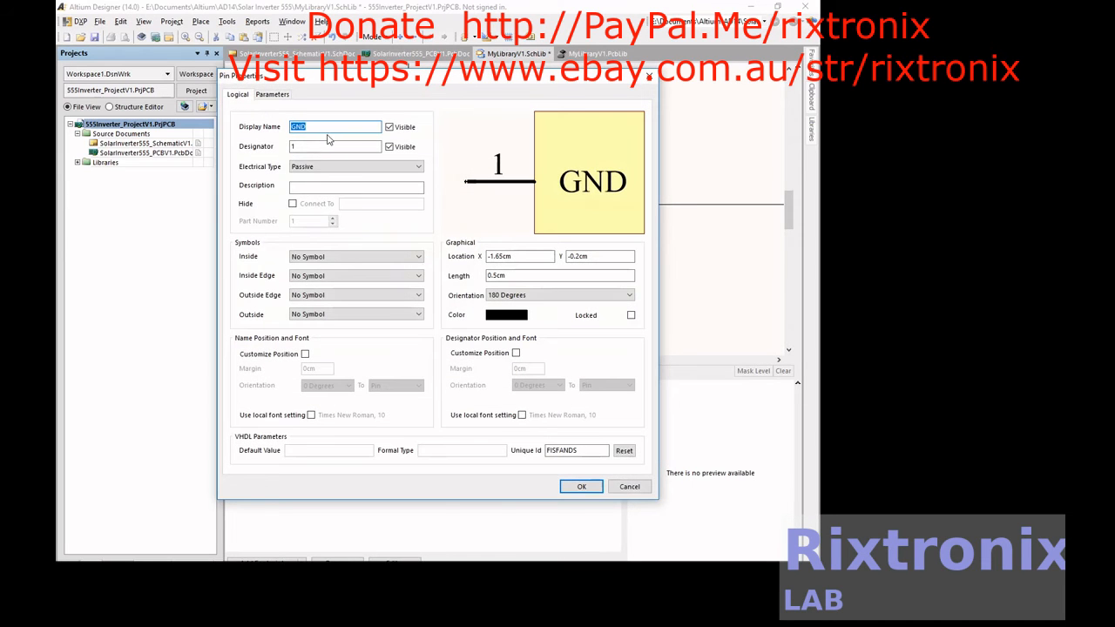
type("OUTPUT")
double_click(318, 147)
type("3")
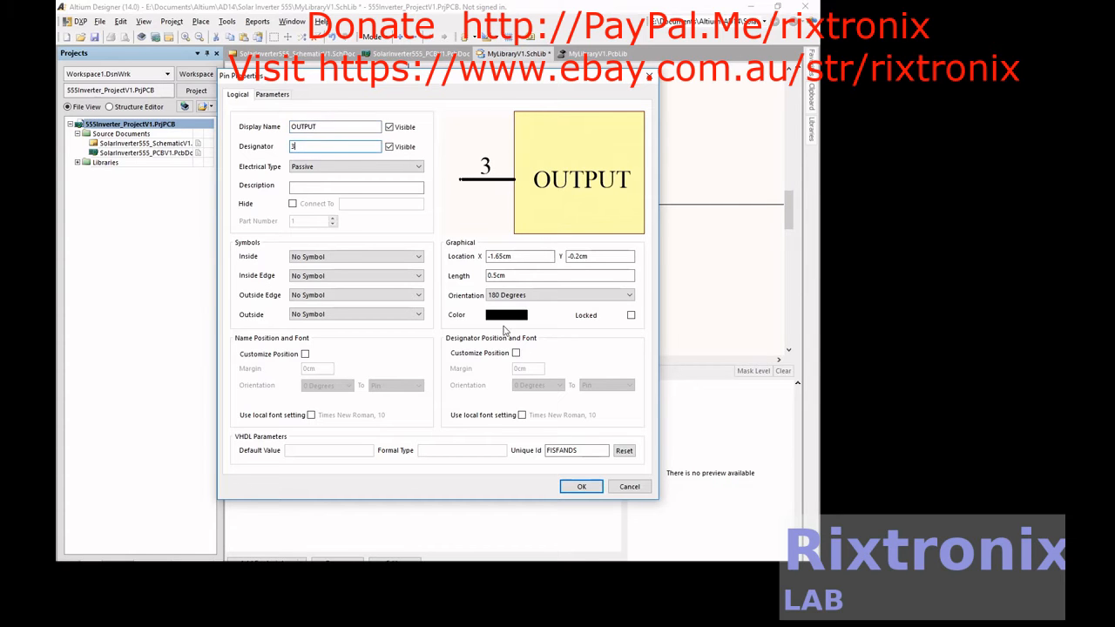
left_click(581, 486)
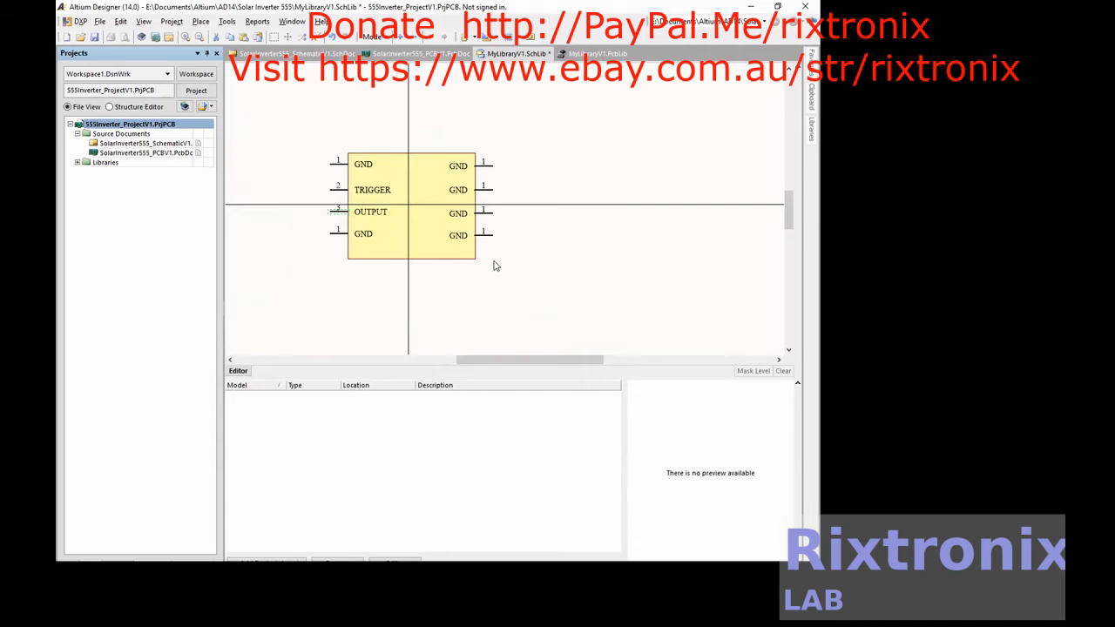
Step: Set the lowest left pin's display name to RESET and its designator to 4
double_click(339, 234)
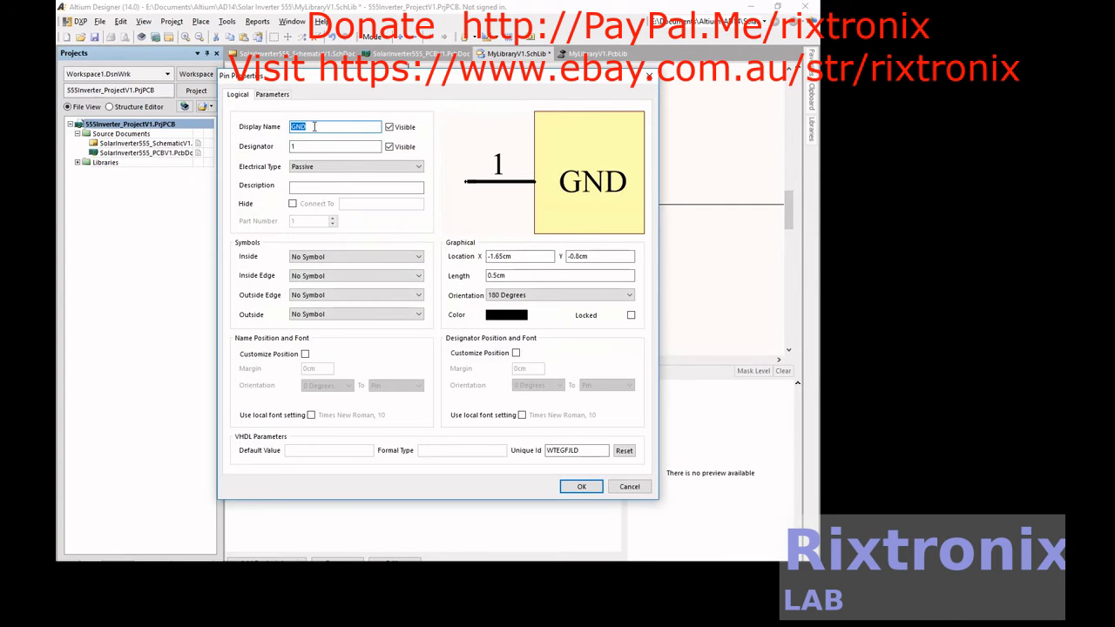
type("rE")
key("BackSpace")
key("BackSpace")
type("RESET")
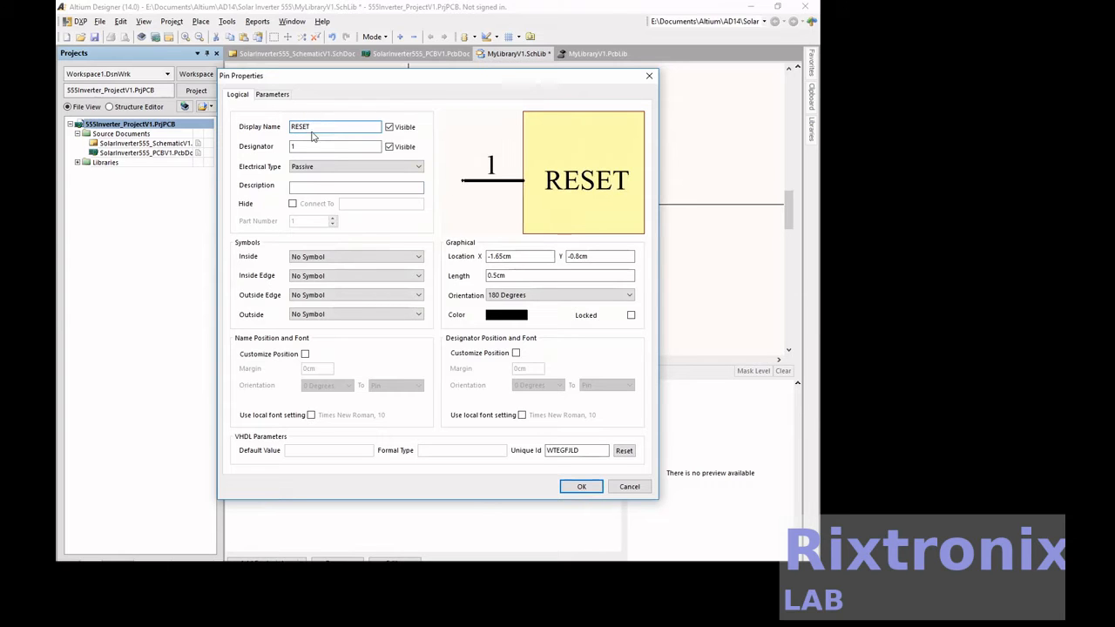
key("Tab")
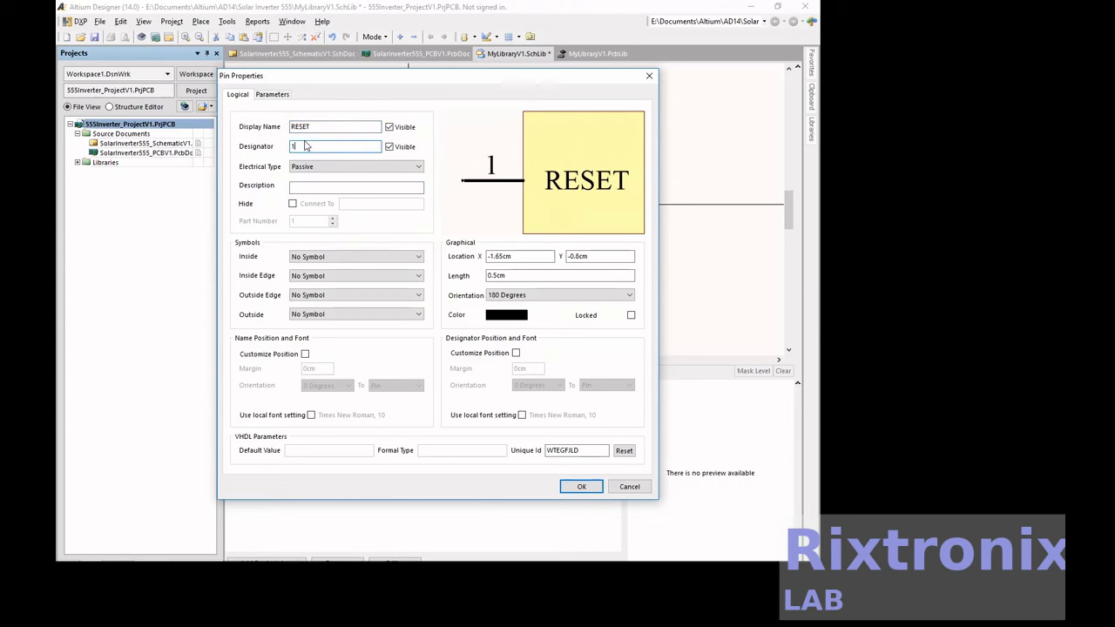
type("4")
left_click(581, 486)
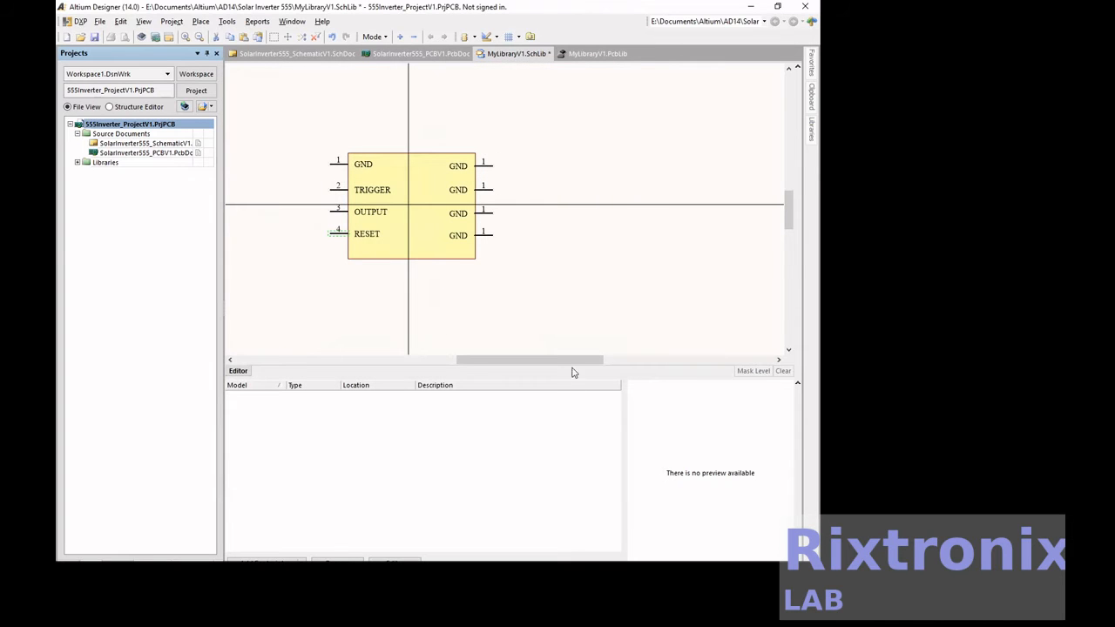
Step: Set the lowest right pin's display name to CONTROL VOLTAGE and its designator to 5
double_click(491, 235)
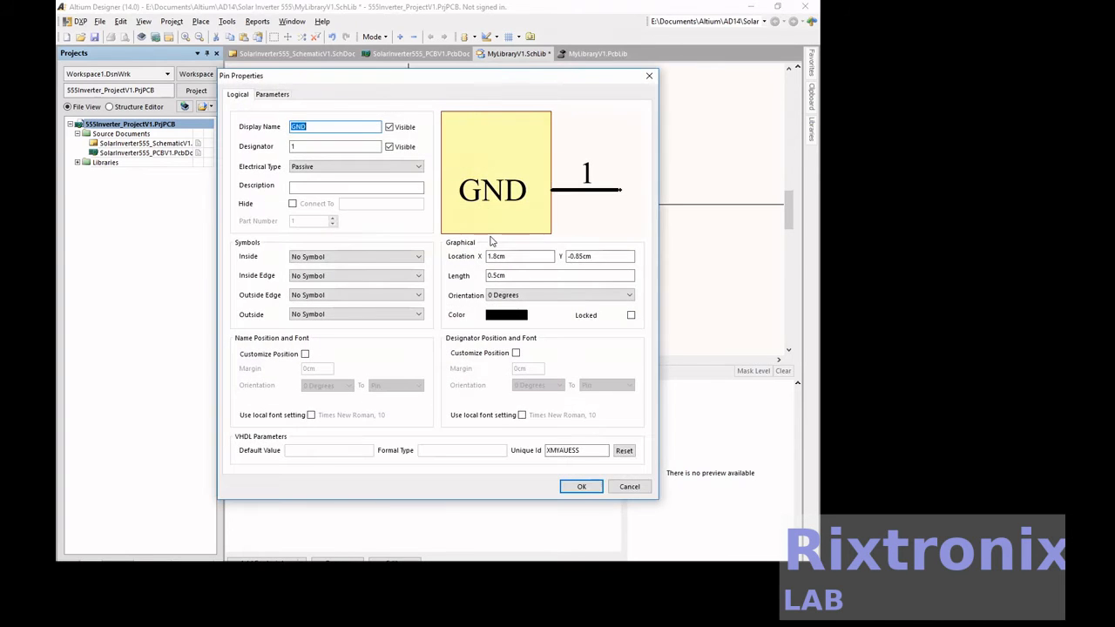
type("CONTROL")
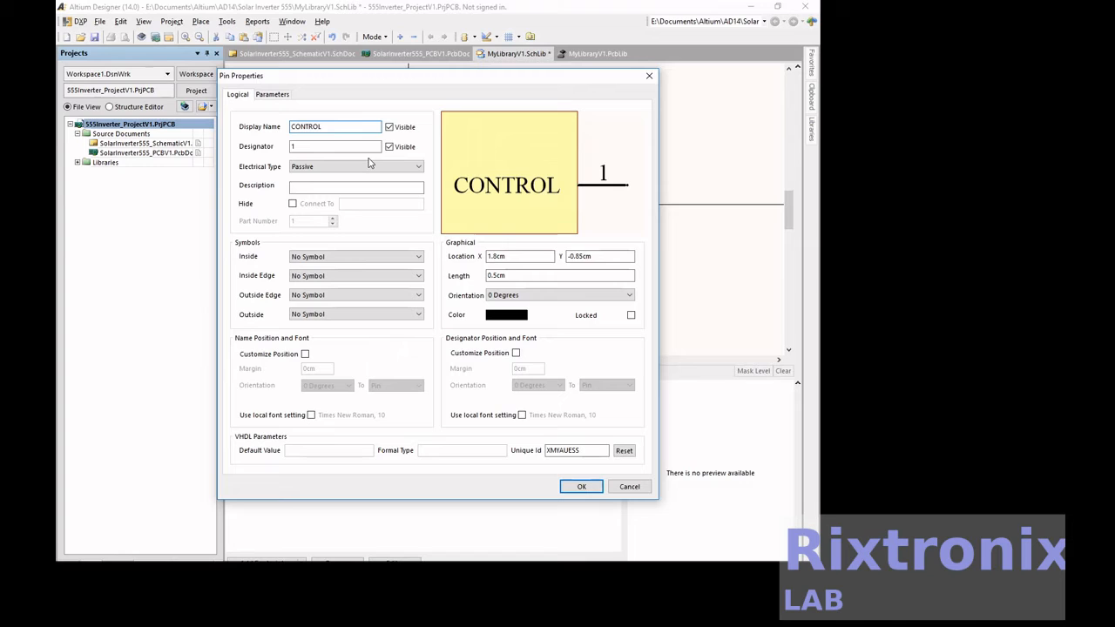
type("v")
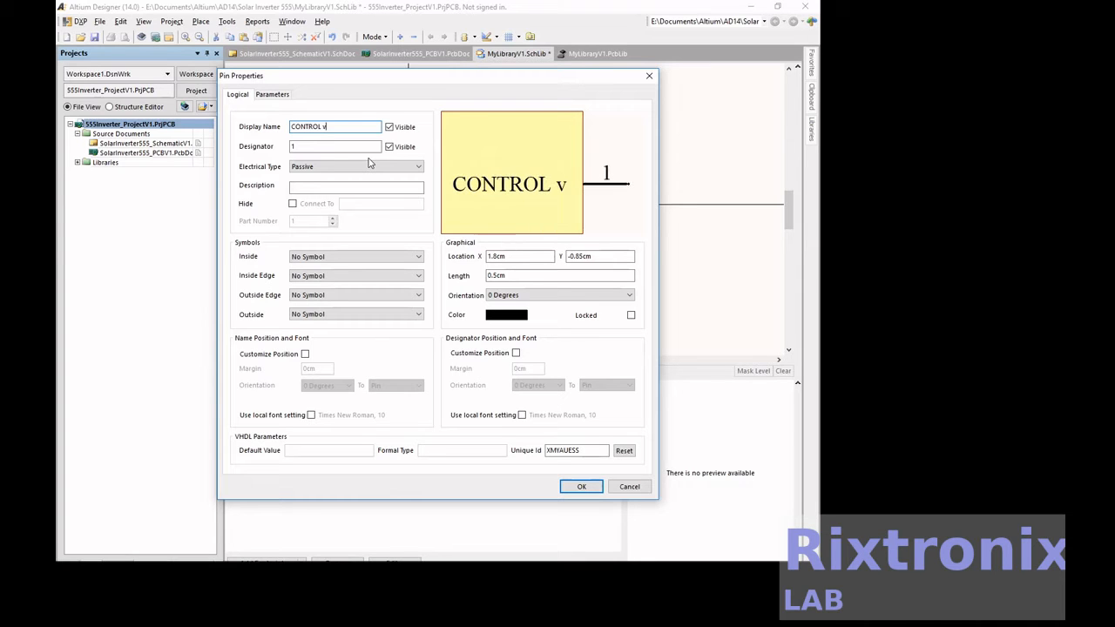
key("BackSpace")
type("vo")
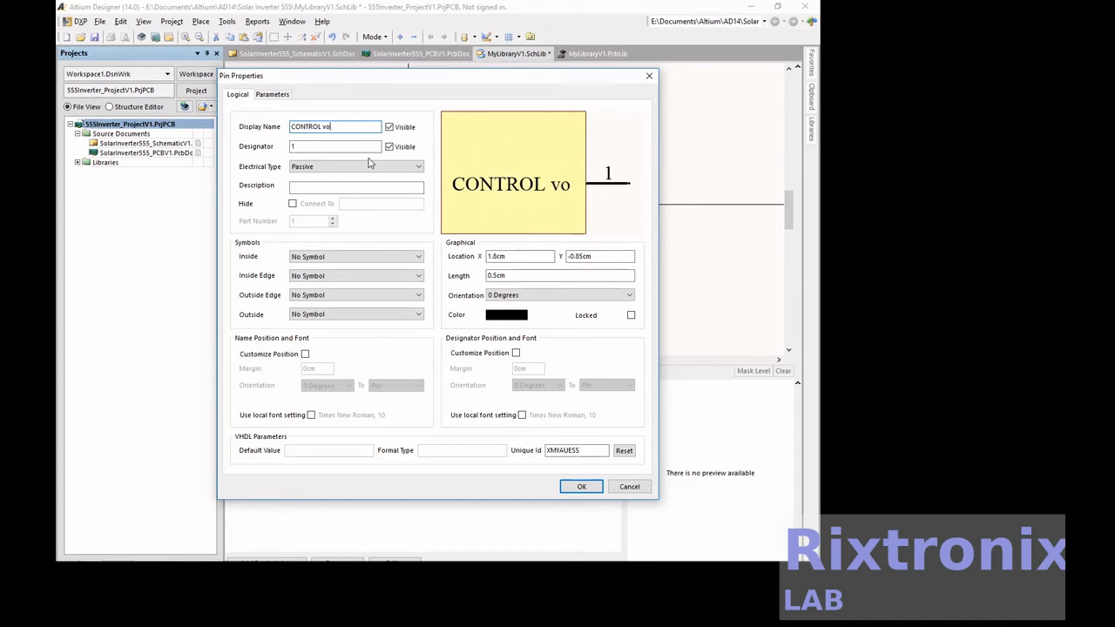
key("BackSpace")
key("BackSpace")
type("VOLTAGE")
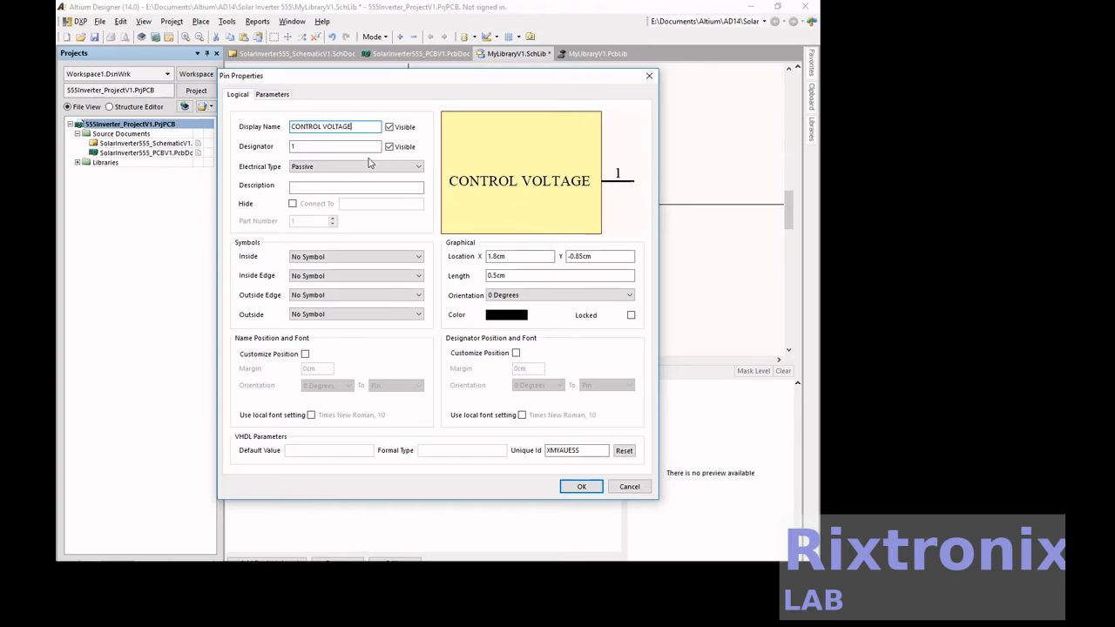
double_click(323, 145)
type("5")
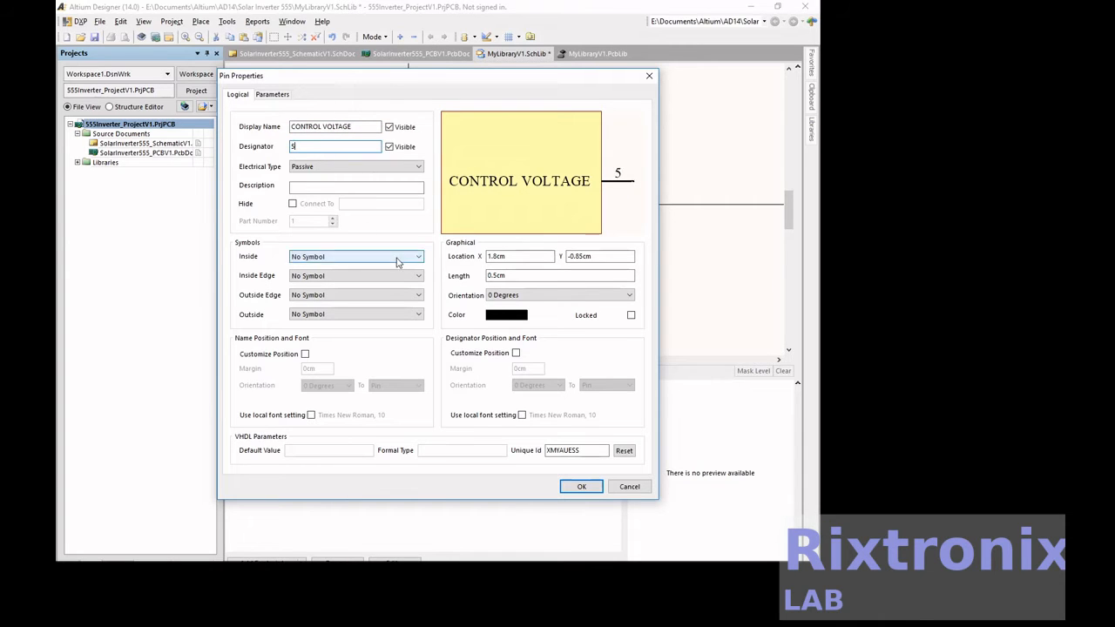
left_click(570, 486)
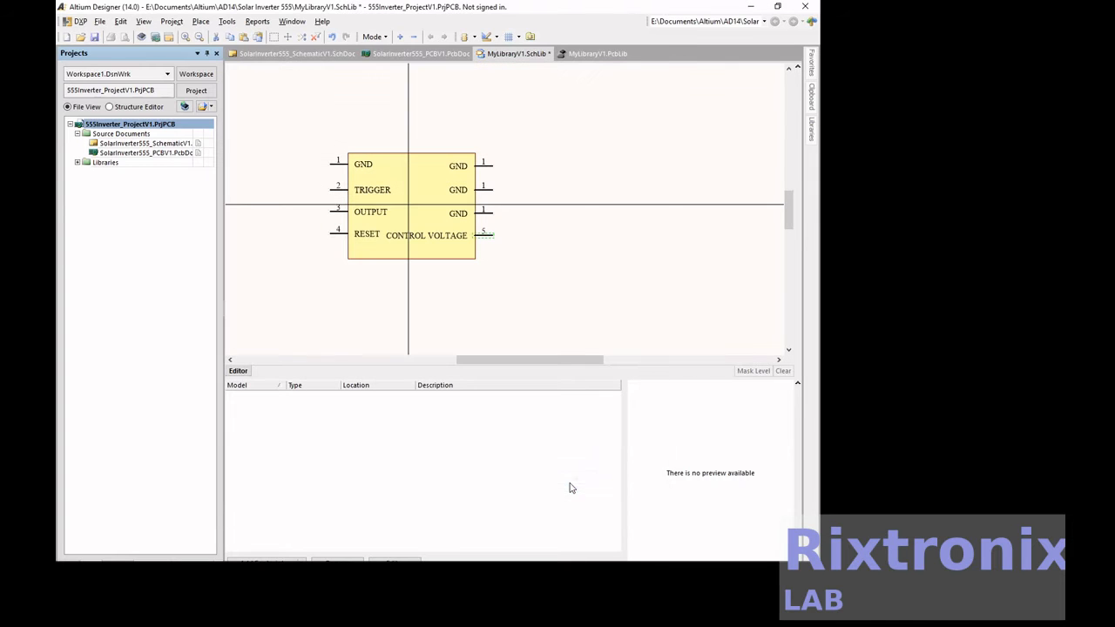
Step: Set the designator of the right pin just above CONTROL VOLTAGE to 6 and its display name to THRESHOLD
double_click(488, 213)
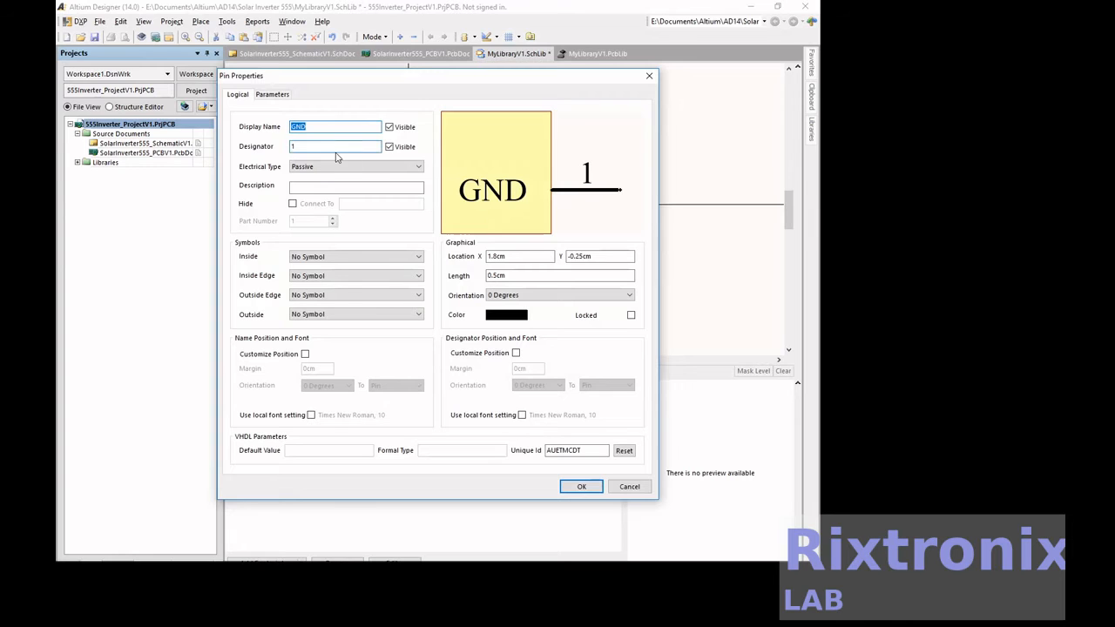
left_click(307, 146)
double_click(307, 146)
type("6")
key("shift+Tab")
type("THRESHOLD")
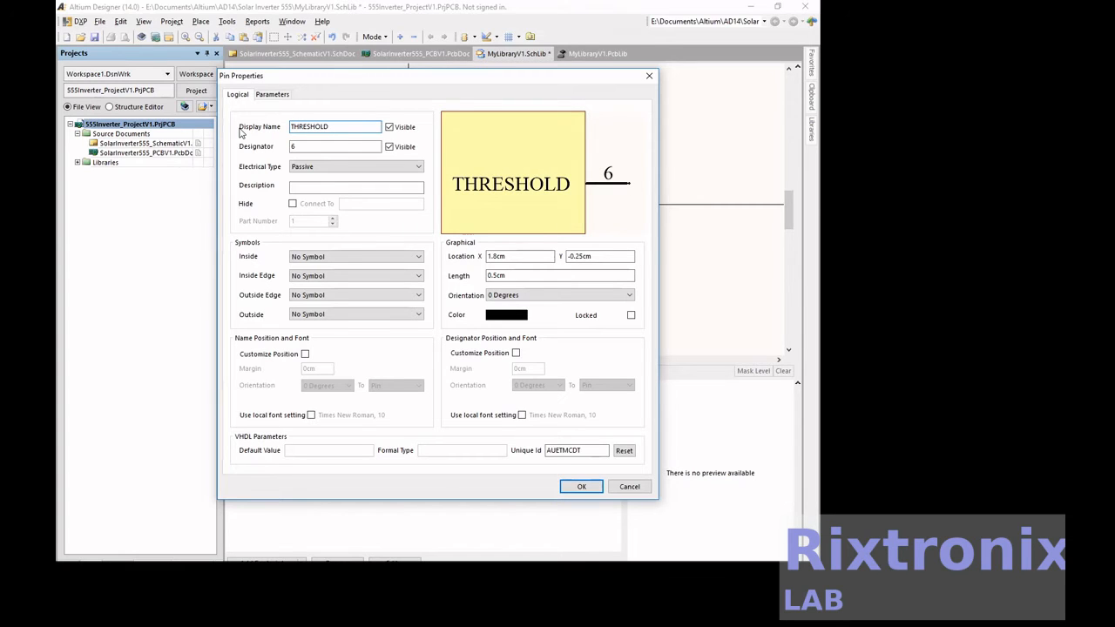
key("Return")
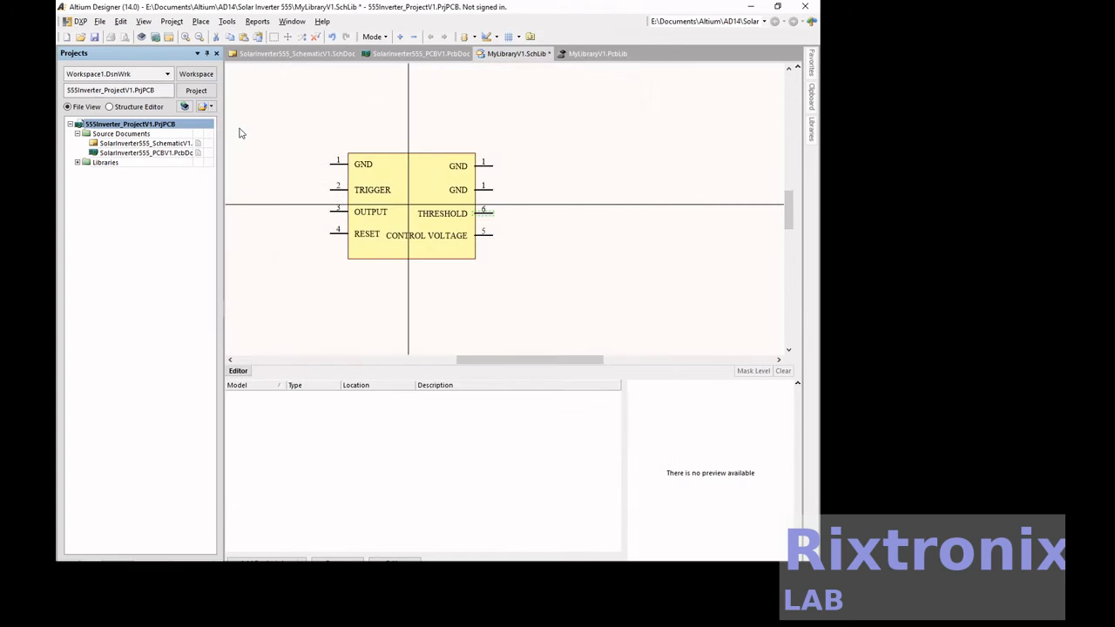
Step: Set the display name of the right pin just above THRESHOLD to DISCHARGE and its designator to 7
double_click(485, 188)
type("DISCHARGE")
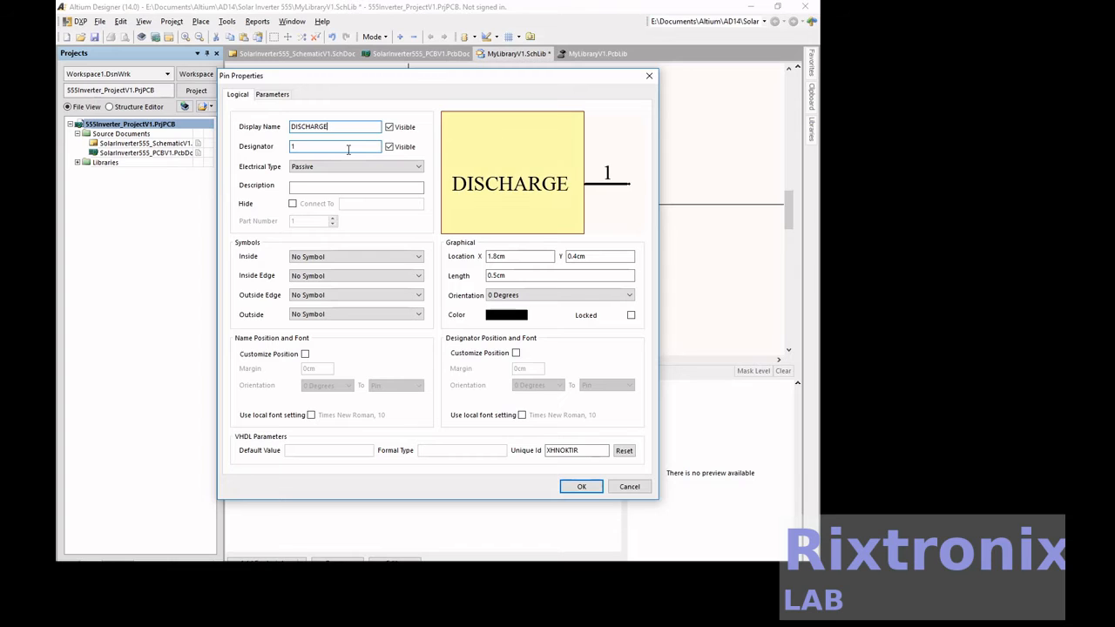
key("Tab")
type("7")
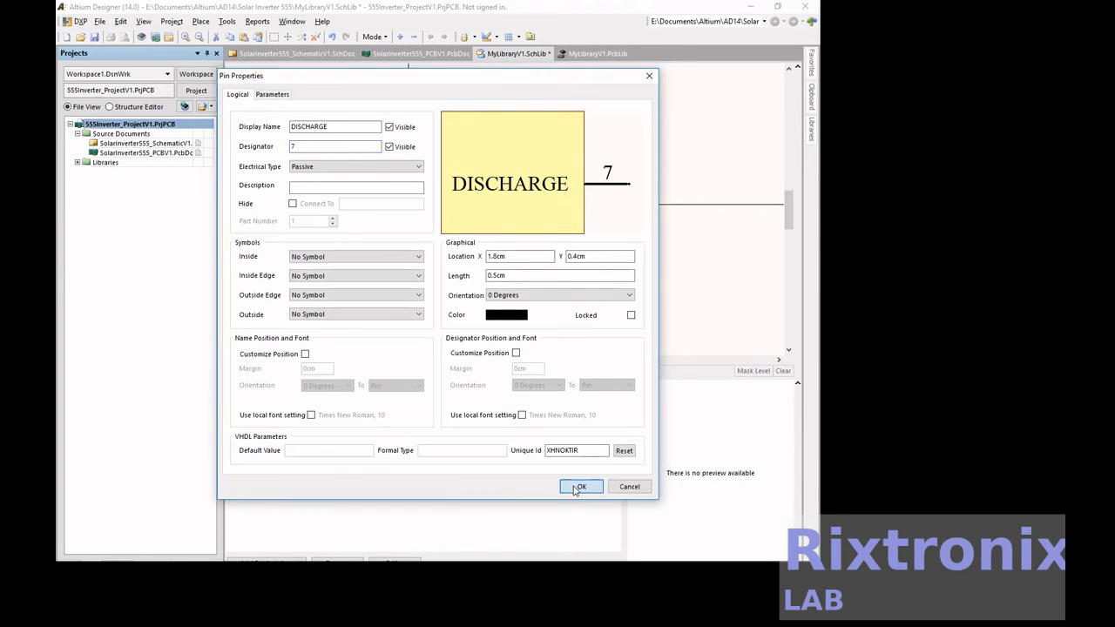
left_click(579, 487)
Step: Set the uppermost right pin's display name to VCC and its designator to 8
double_click(483, 167)
type("VCC")
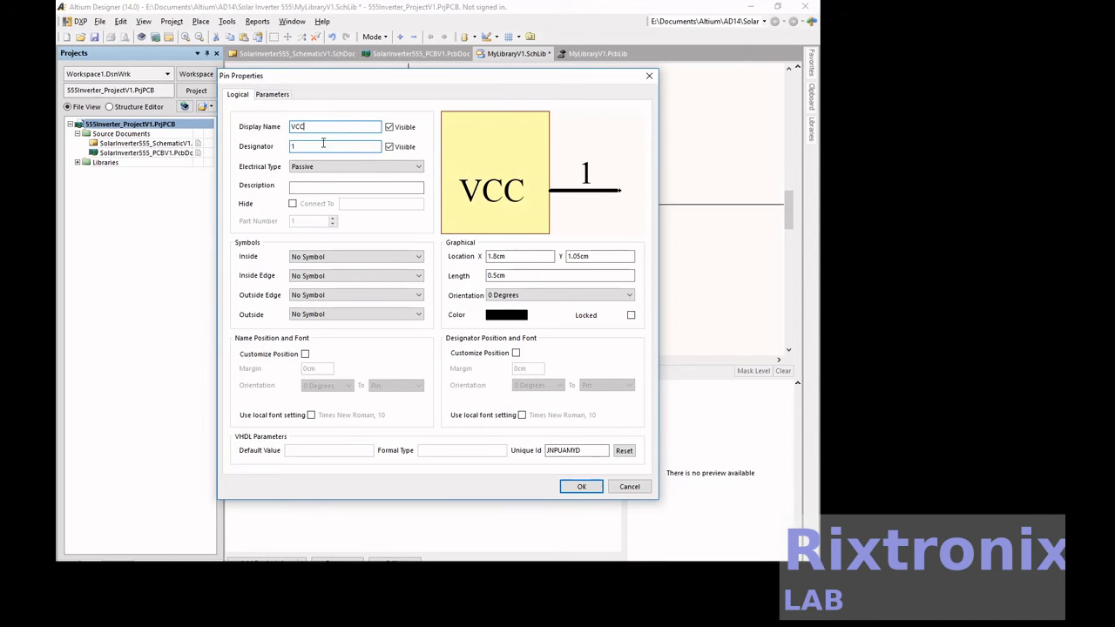
key("Tab")
type("8")
left_click(580, 487)
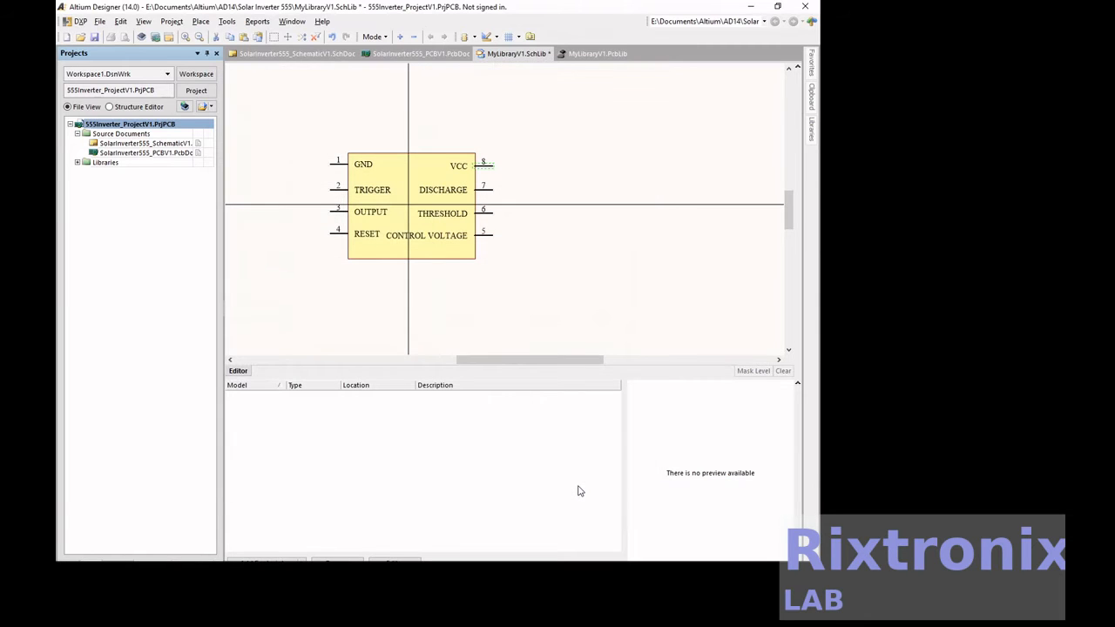
Step: In the component properties, set the default designator to U? and the default comment to LM555
scroll(580, 308, "up", 2)
scroll(580, 308, "down", 1)
left_click(224, 22)
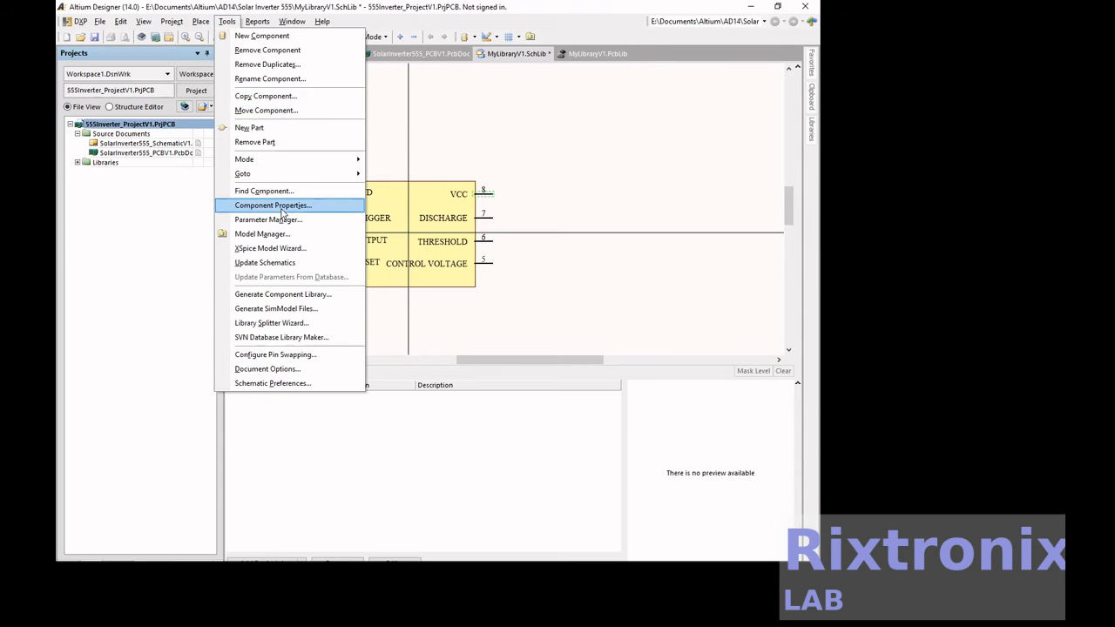
left_click(282, 213)
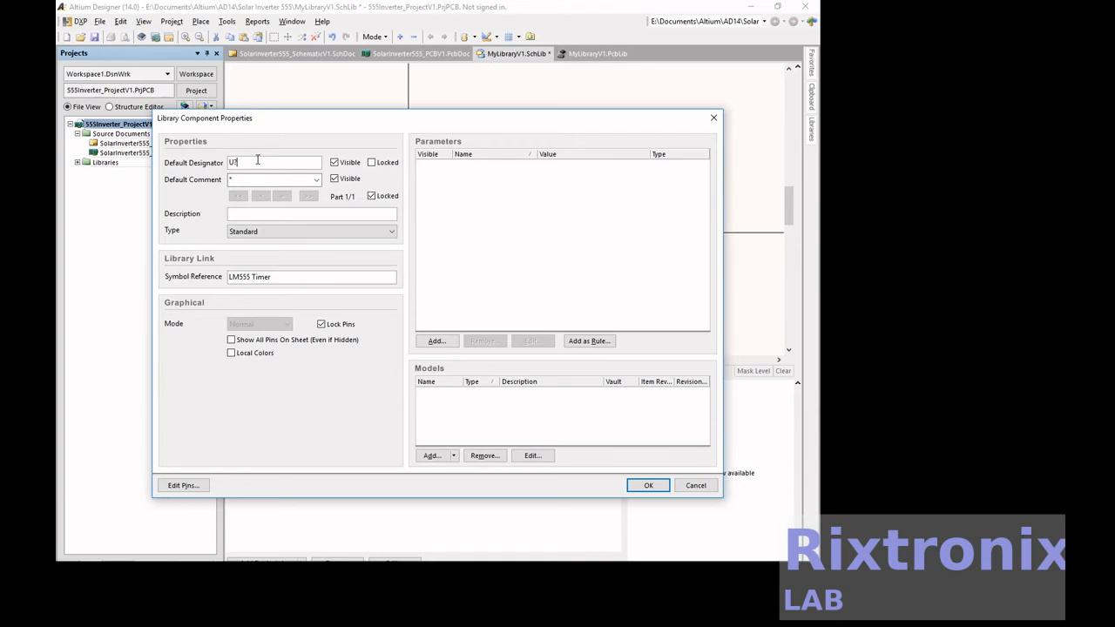
left_click(255, 179)
Step: Add a component parameter named LM555 with the value DIP DATASHEET ON TI, accept the properties and save the schematic library
left_click(437, 341)
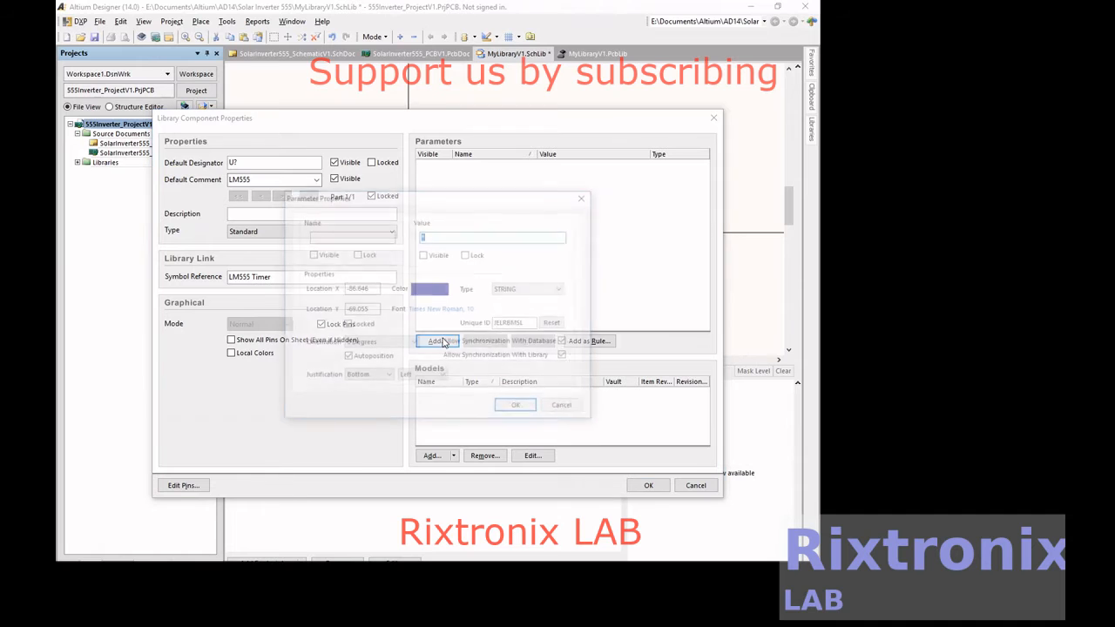
left_click(370, 238)
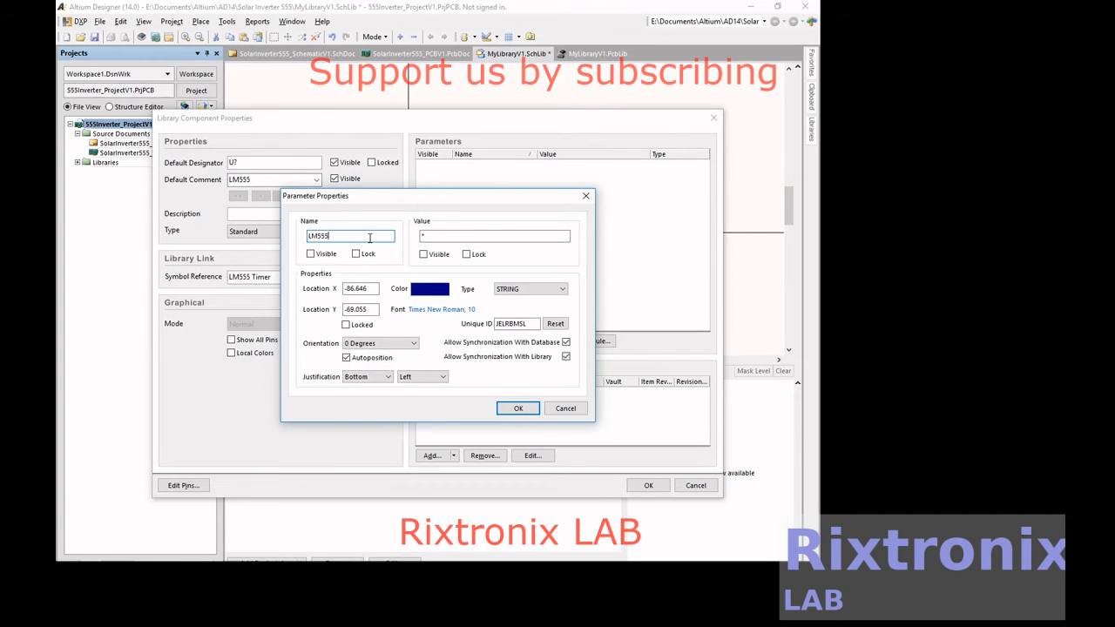
left_click(427, 235)
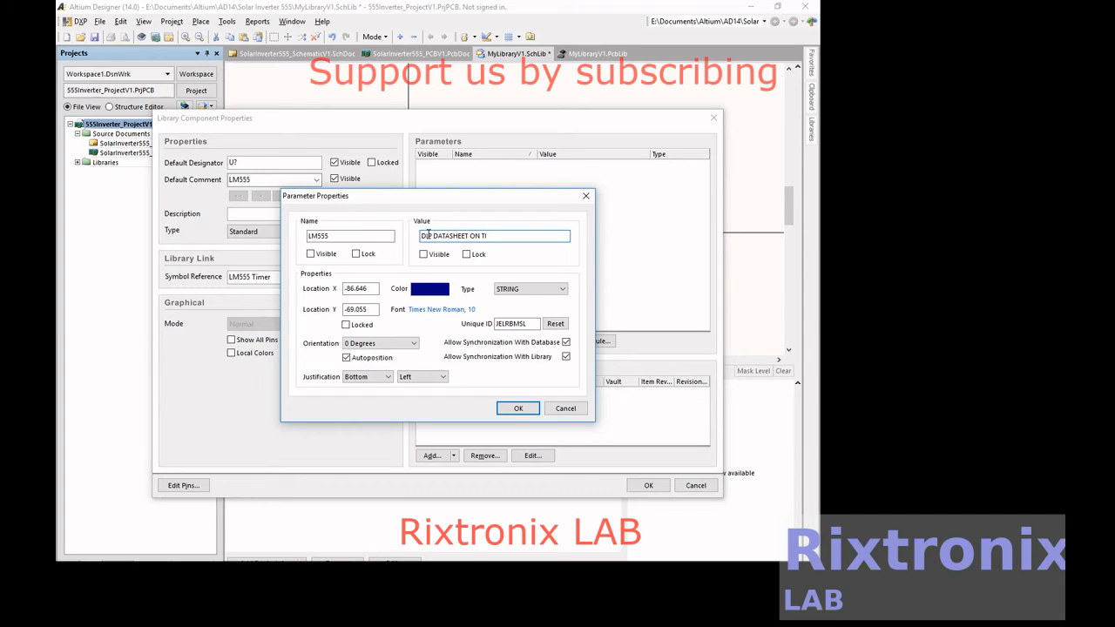
left_click(517, 408)
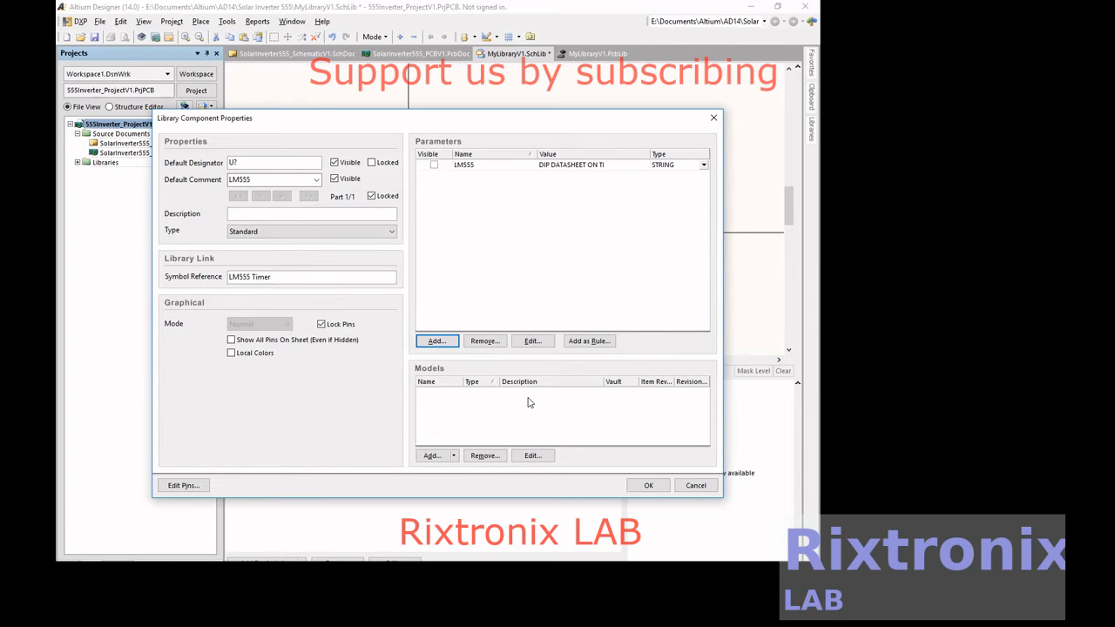
left_click(648, 485)
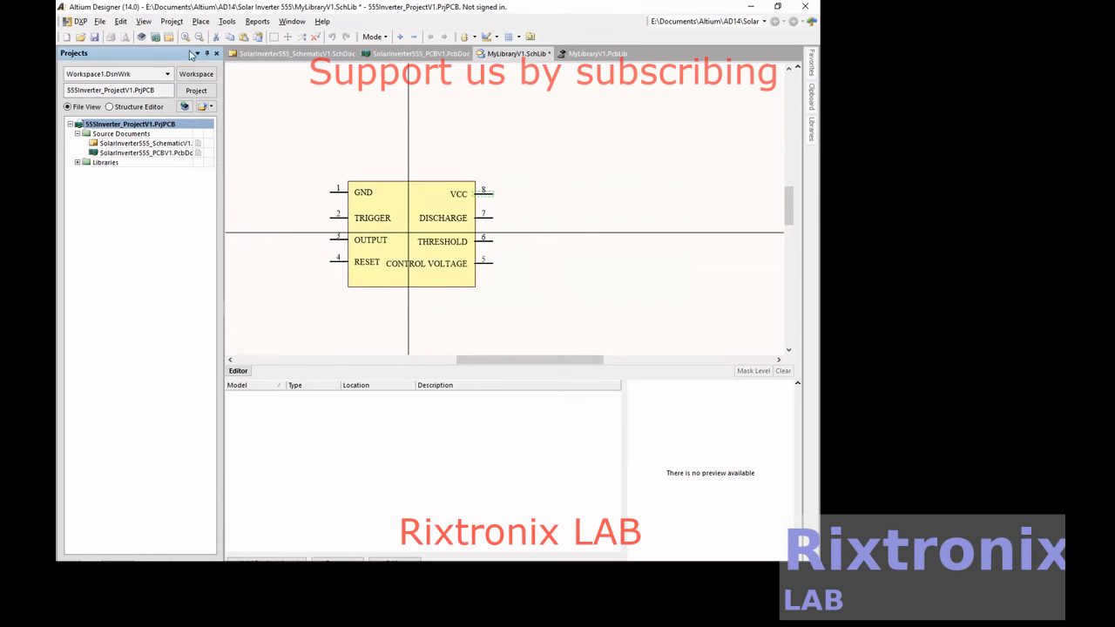
left_click(94, 37)
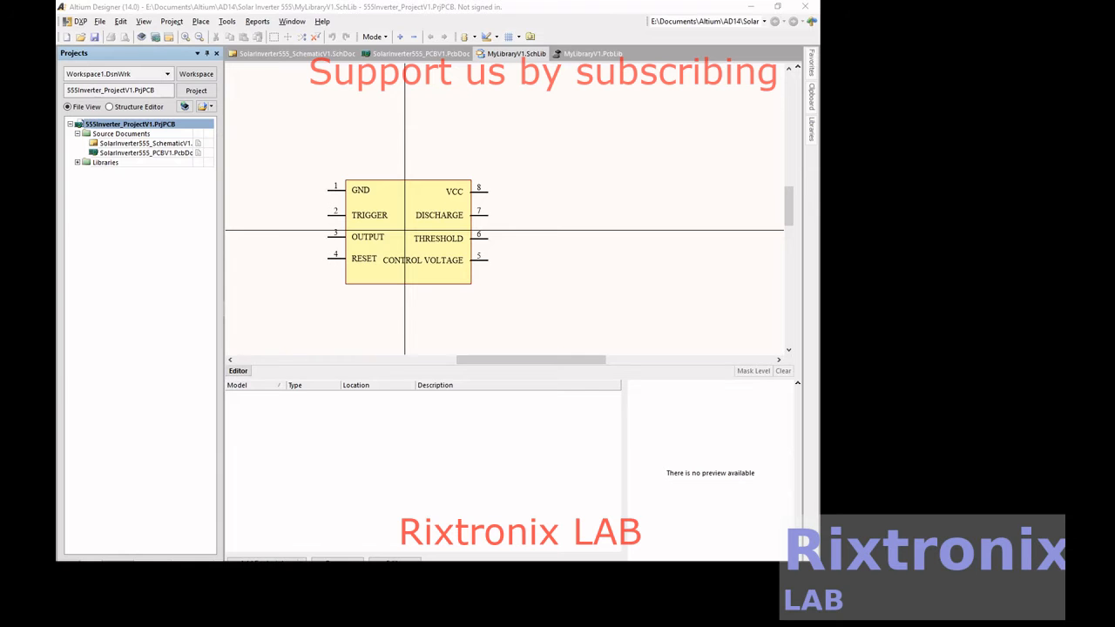
Step: Switch to lm555.pdf in Adobe Acrobat Reader and examine the dimensions of the P (R-PDIP-T8) dual-in-line package
key("alt+Tab")
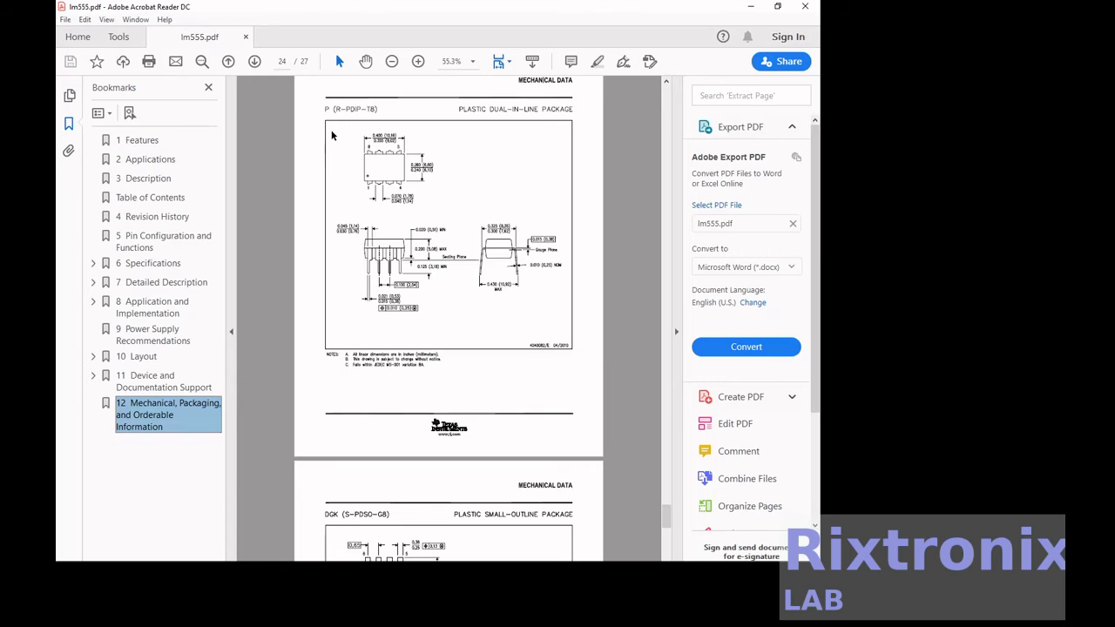
left_click(338, 133)
left_click(366, 61)
left_click_drag(419, 141, 419, 174)
scroll(425, 183, "down", 1)
scroll(428, 189, "up", 3, "ctrl")
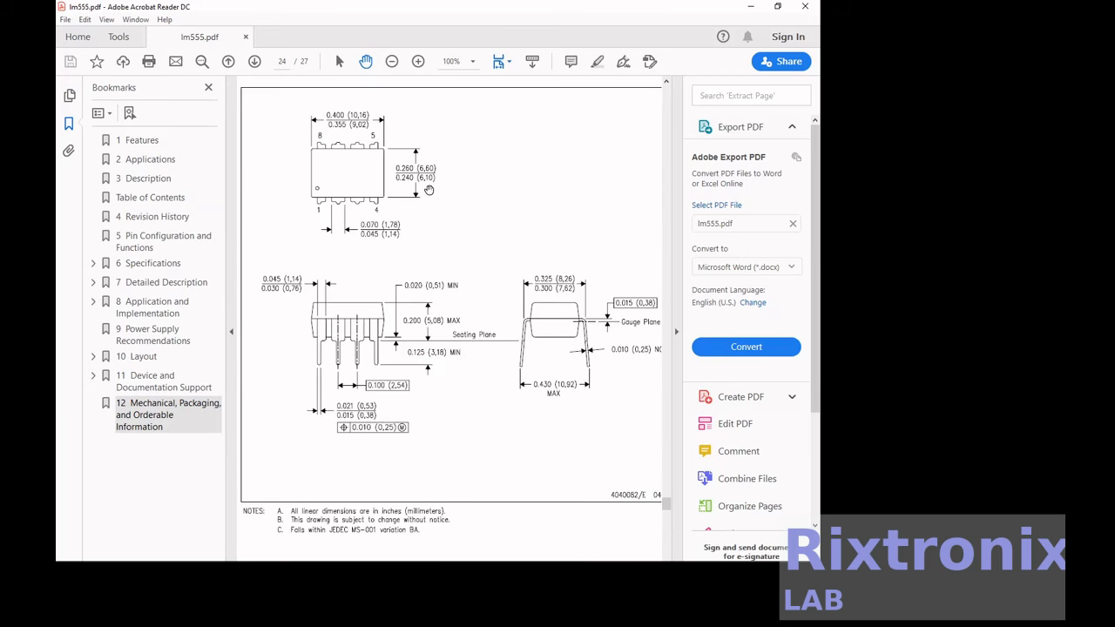
scroll(428, 189, "up", 1, "ctrl")
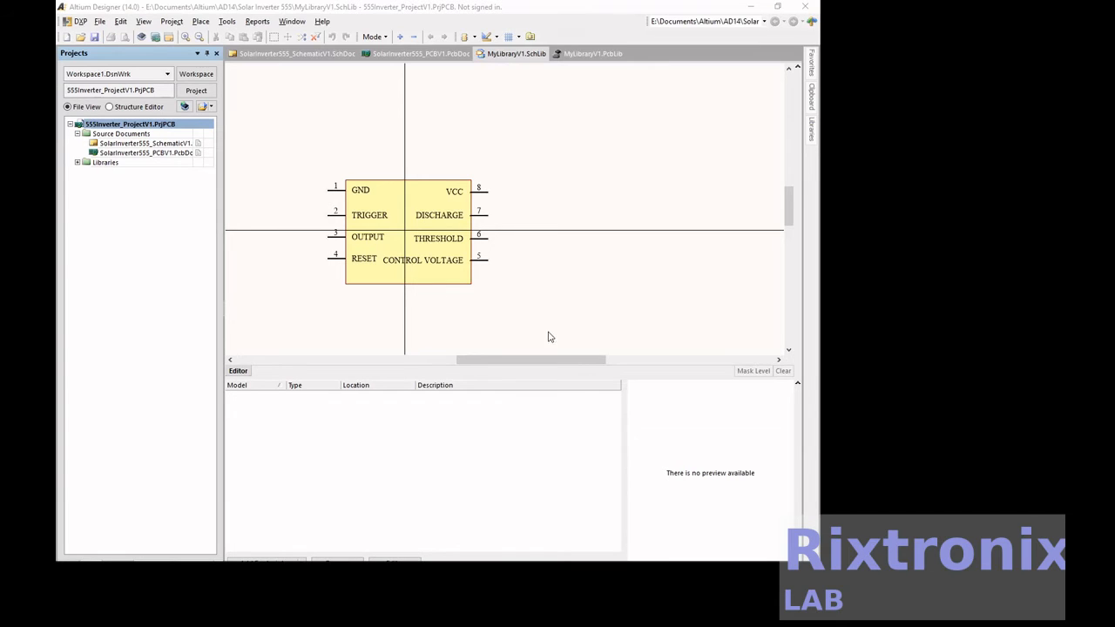
Step: In Altium Designer, open MyLibraryV1.PcbLib and copy the entire eight-pad footprint with its outline and pin 1 circle
left_click(584, 55)
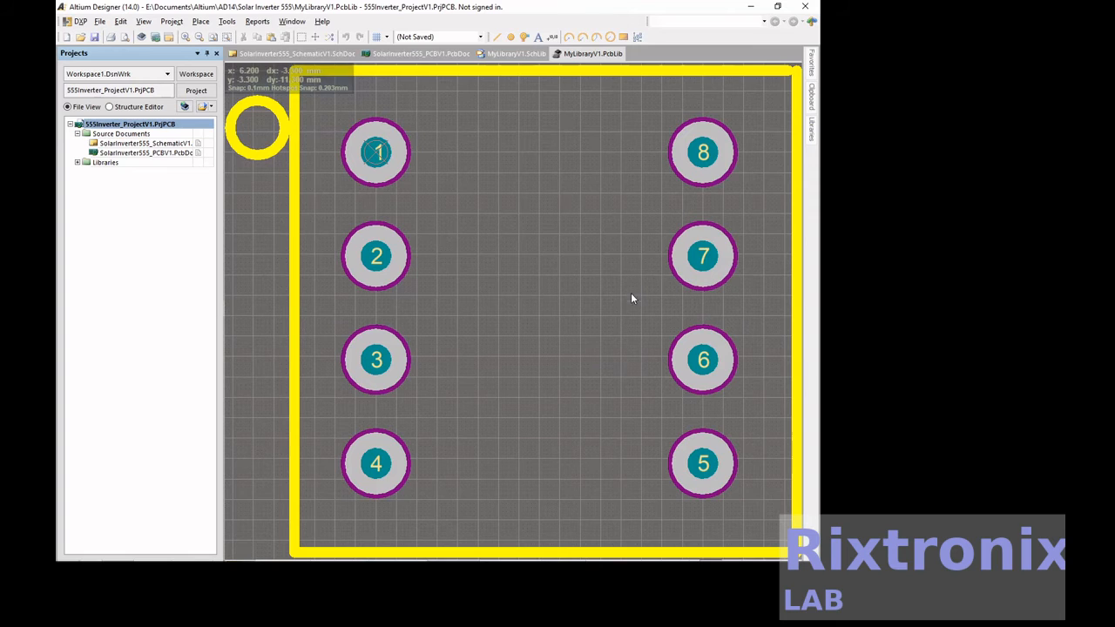
key("ctrl+a")
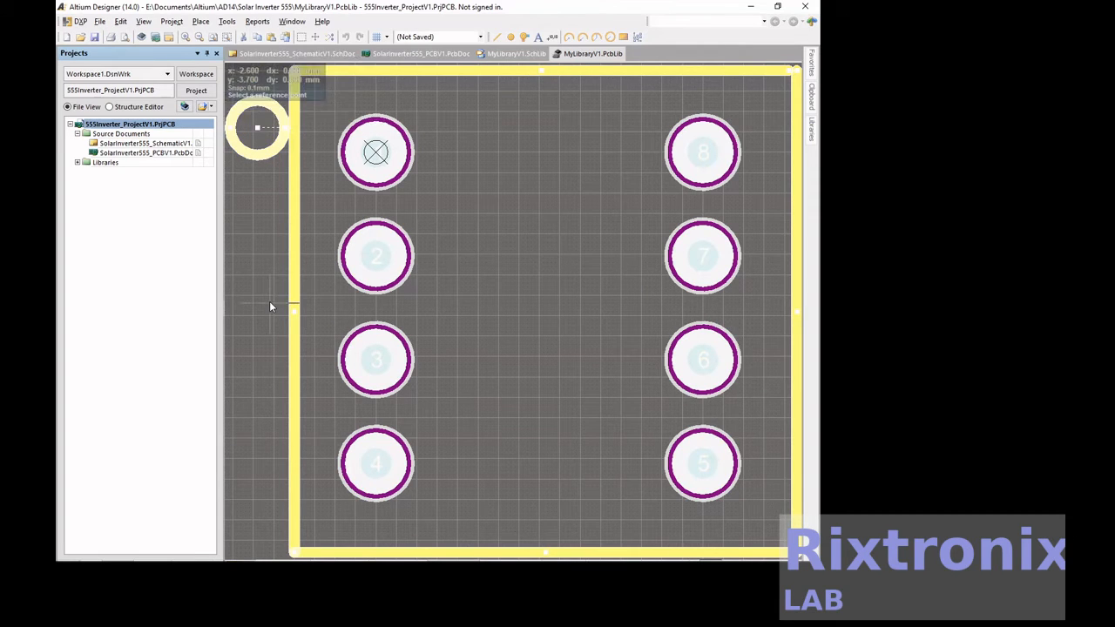
key("ctrl+c")
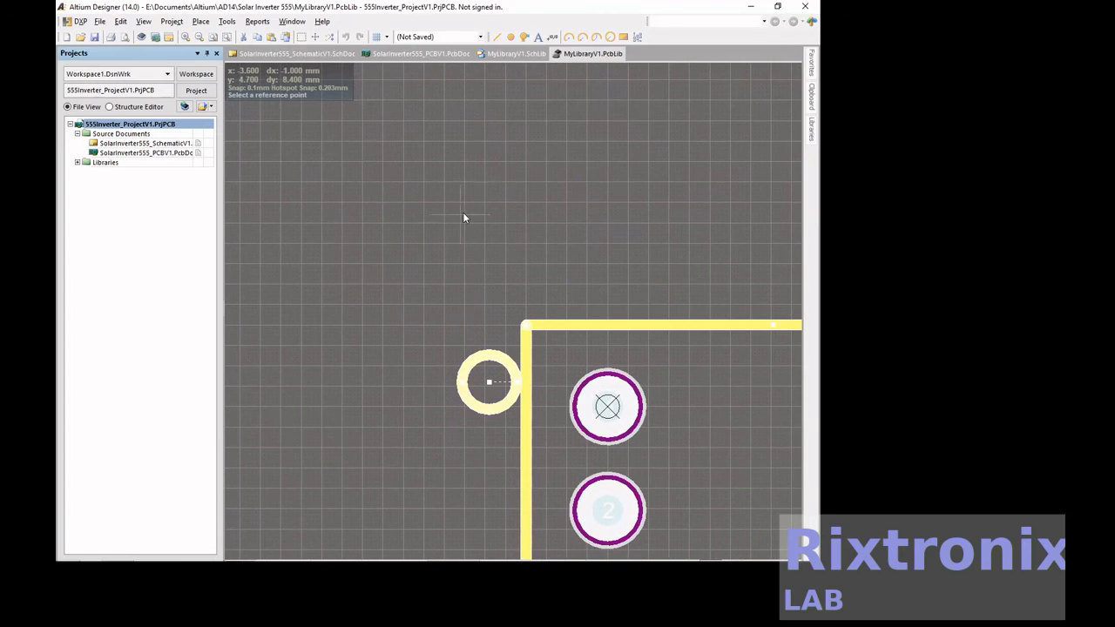
scroll(462, 211, "down", 3)
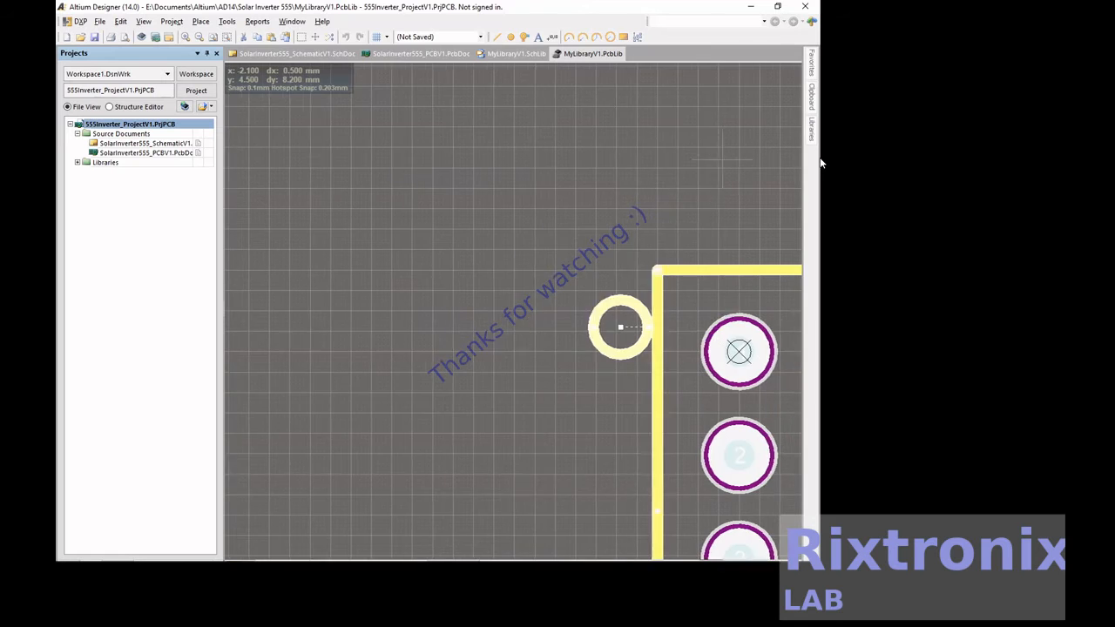
scroll(706, 180, "down", 4)
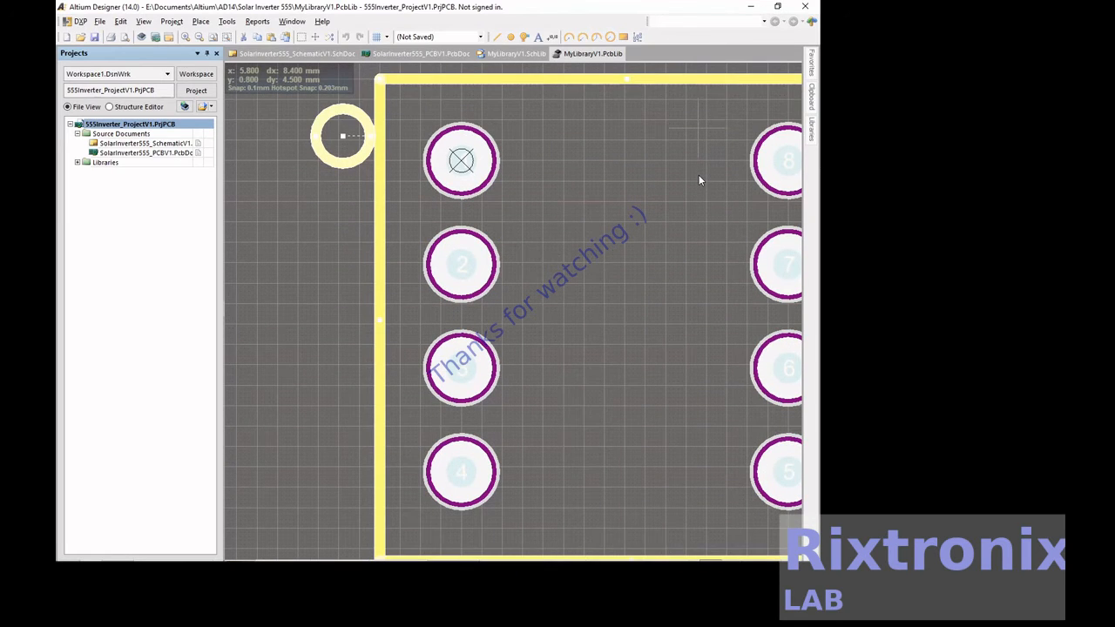
Step: Create a new blank footprint component and set both its name and its description to LM555 DIP8
left_click(227, 21)
left_click(234, 39)
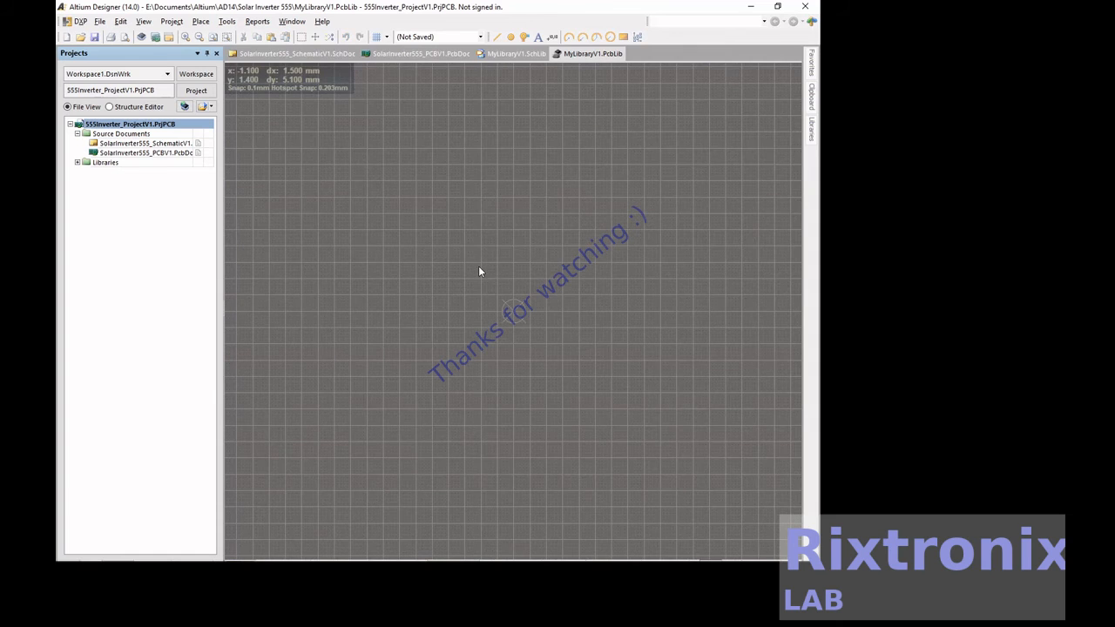
left_click(226, 21)
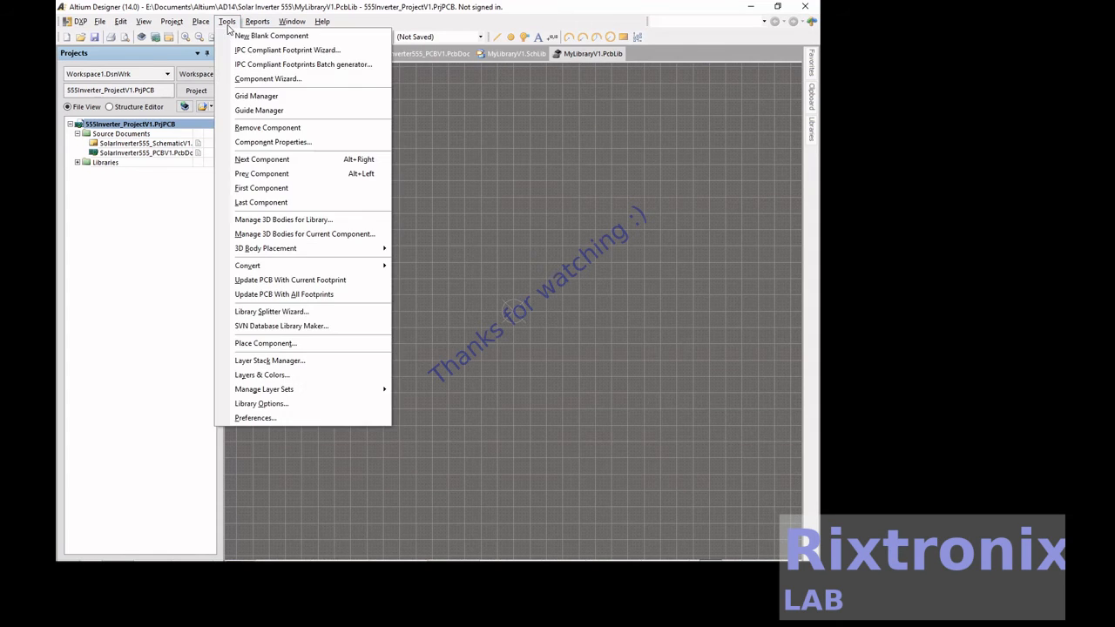
left_click(264, 145)
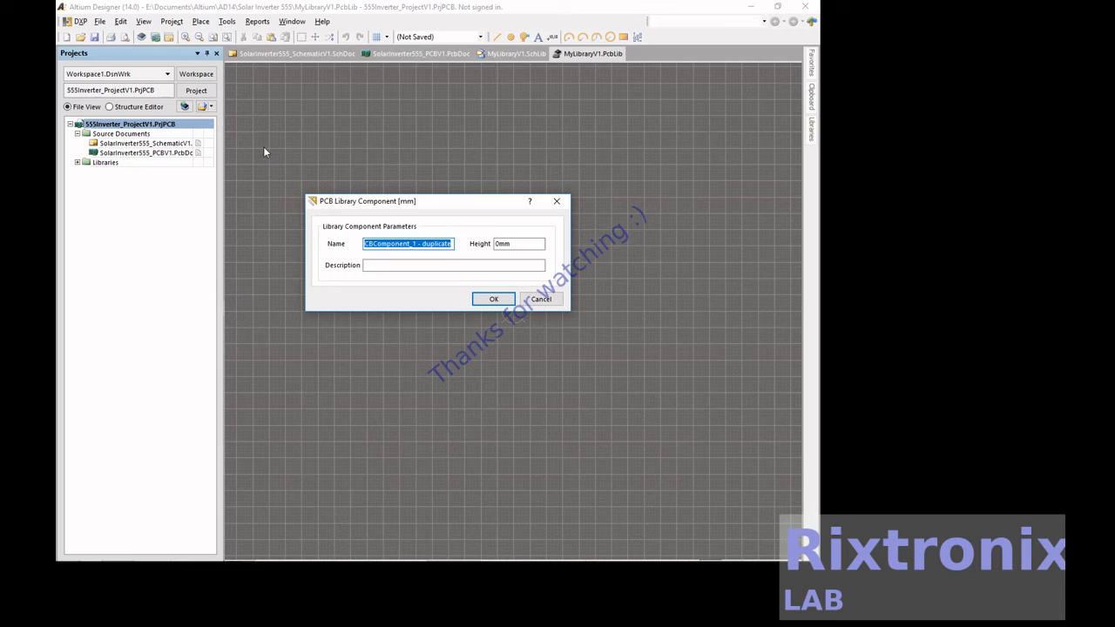
type("LM4")
key("BackSpace")
type("55")
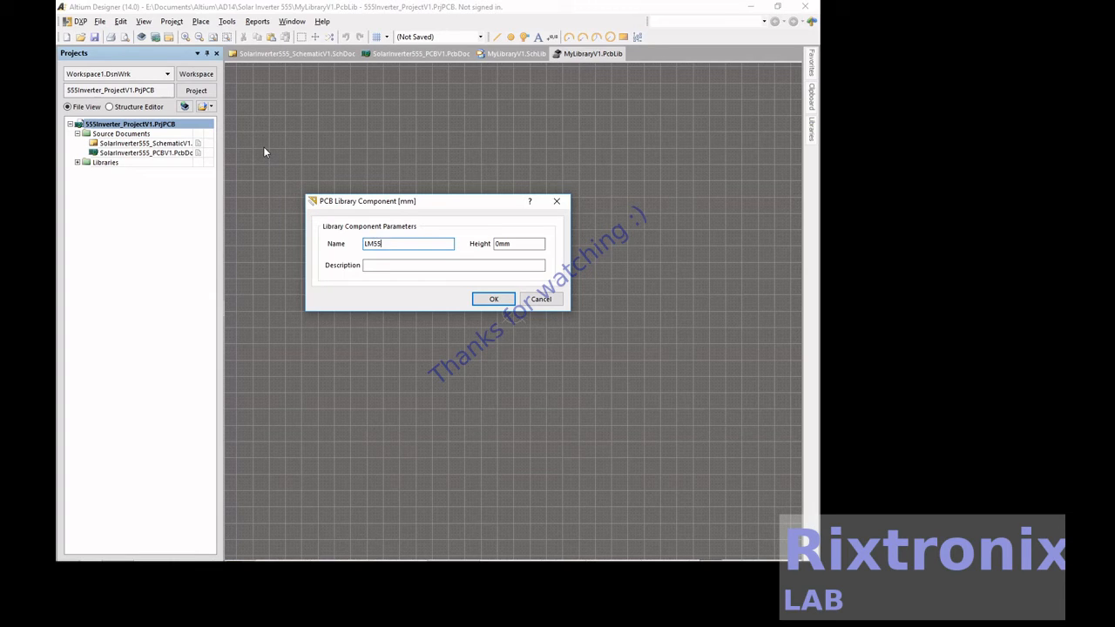
type("5 DIP8")
key("ctrl+a")
left_click(438, 266)
key("ctrl+v")
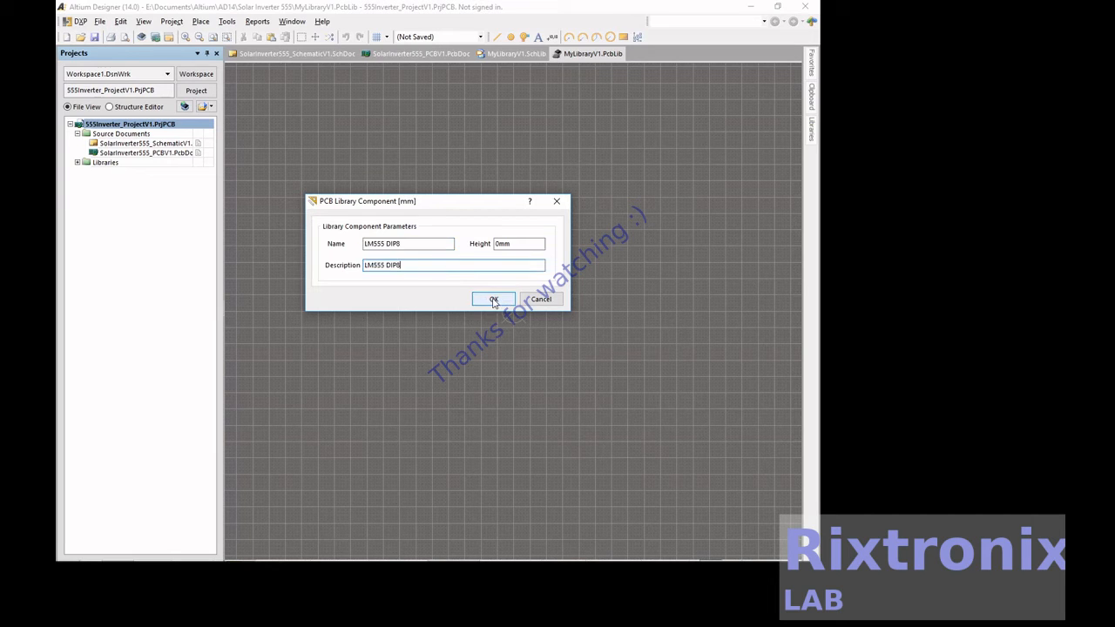
left_click(493, 300)
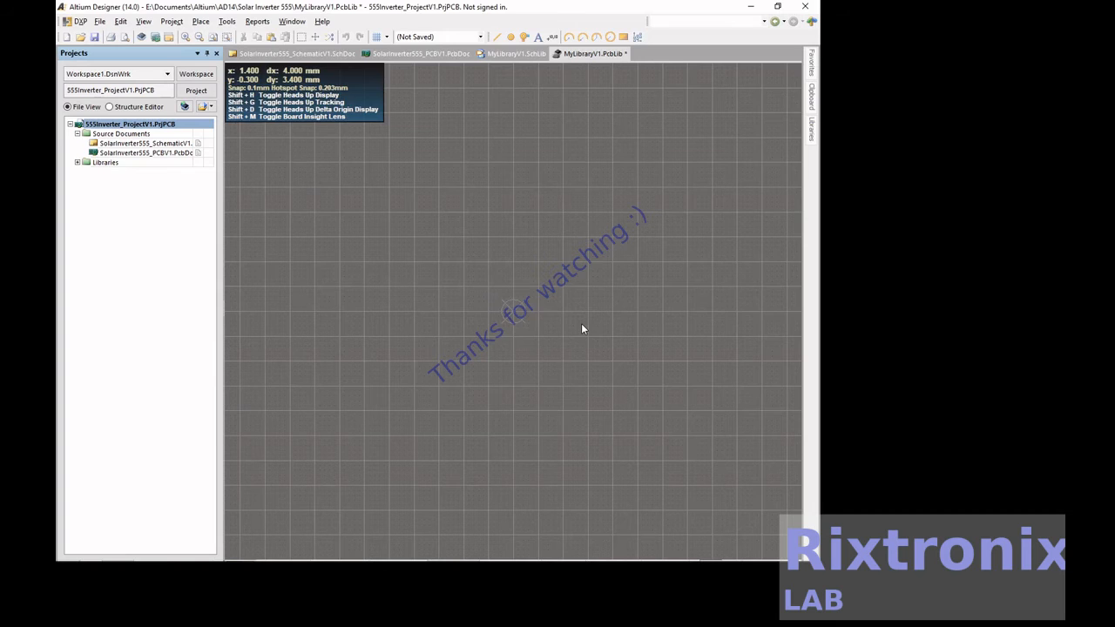
key("ctrl+v")
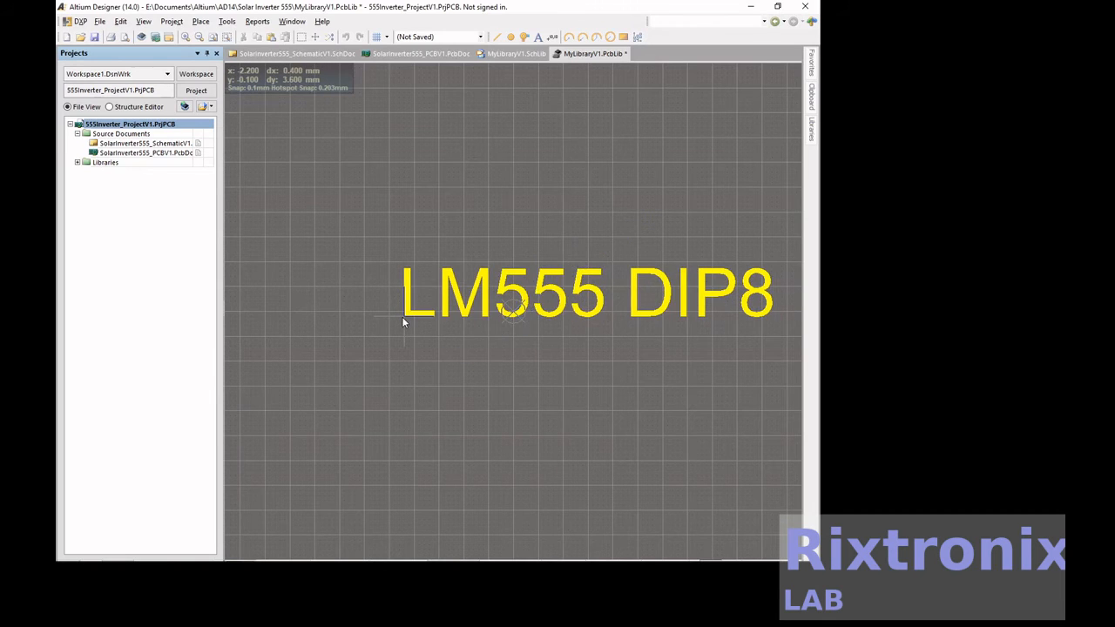
key("Escape")
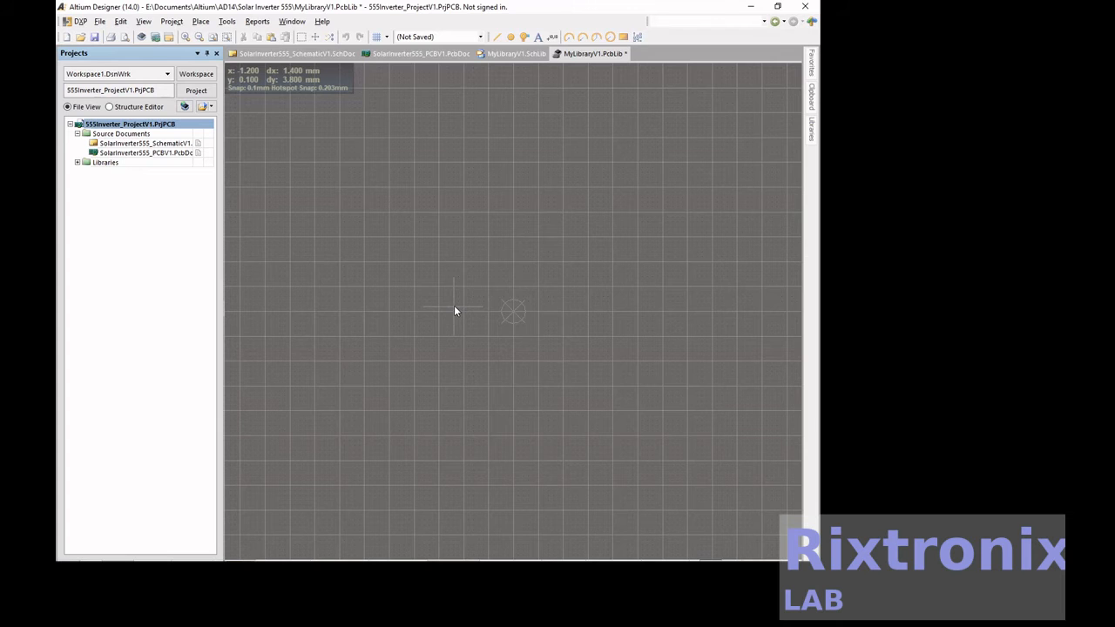
scroll(477, 250, "up", 1)
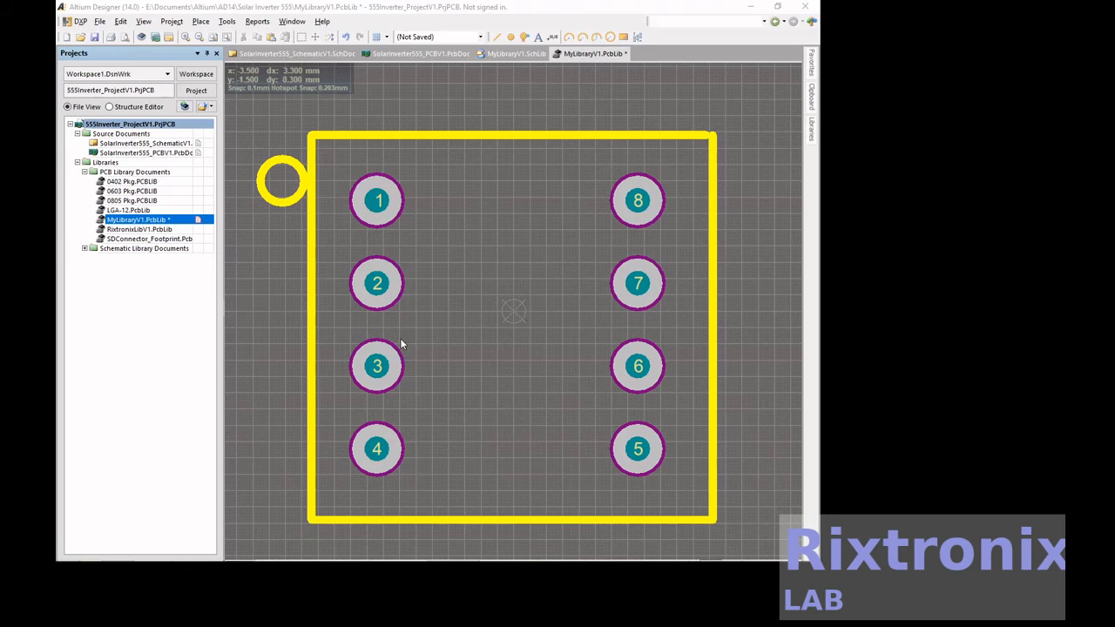
Step: Narrow the yellow footprint outline to about 5.7 mm so it fits between the two pad columns, shortening its upper line to match
left_click_drag(306, 305, 416, 301)
left_click_drag(711, 277, 603, 277)
left_click(688, 135)
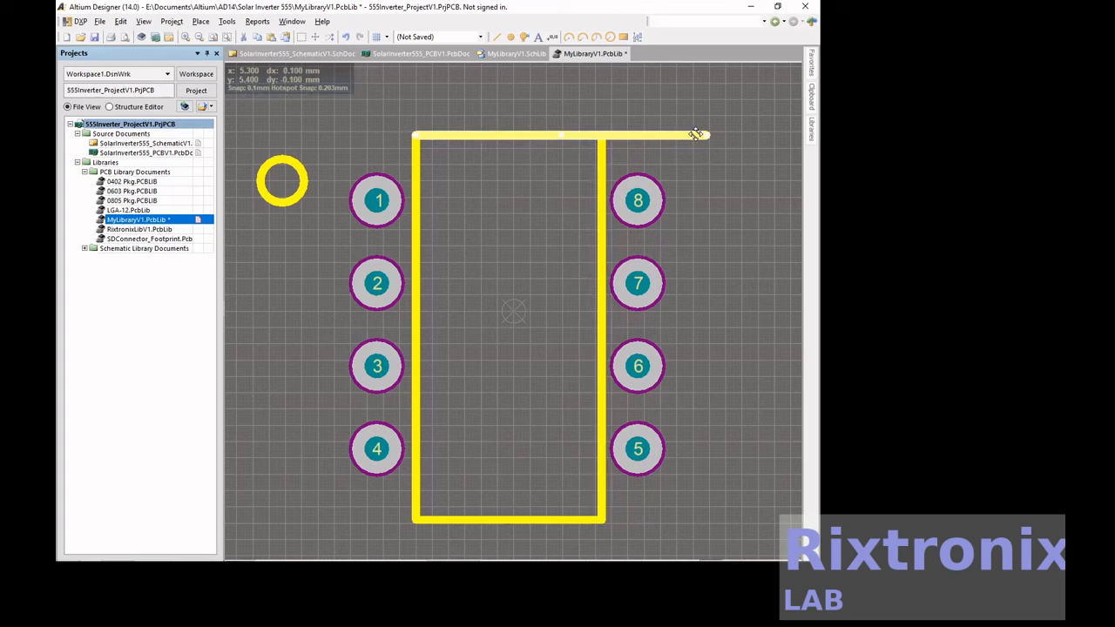
left_click_drag(708, 135, 603, 136)
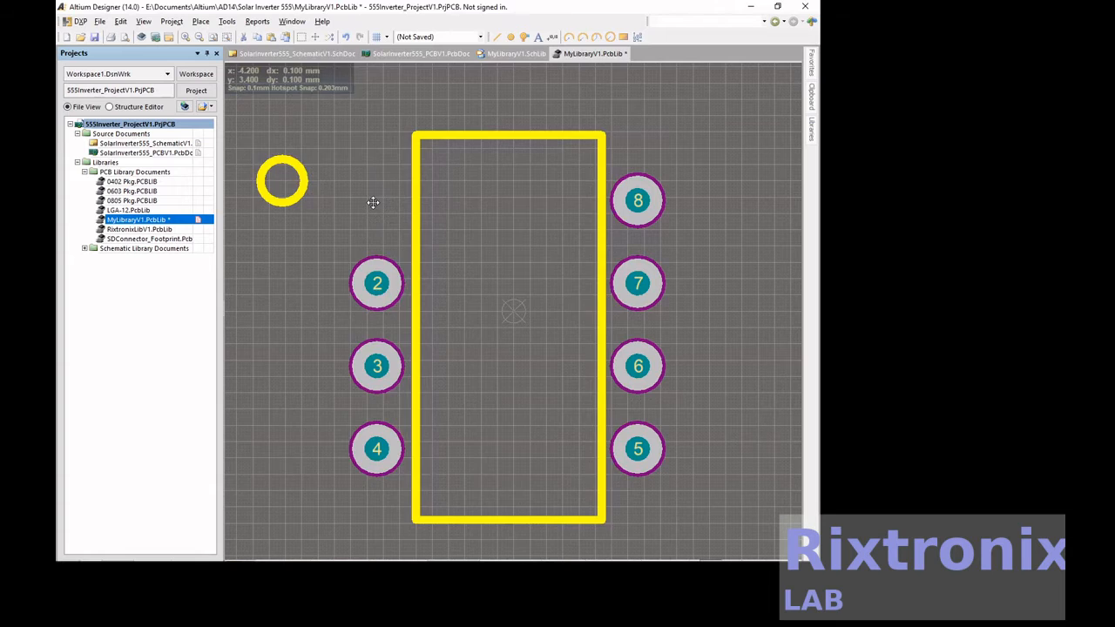
Step: Change the shape of pad 1 to Rectangular
double_click(375, 201)
left_click(545, 269)
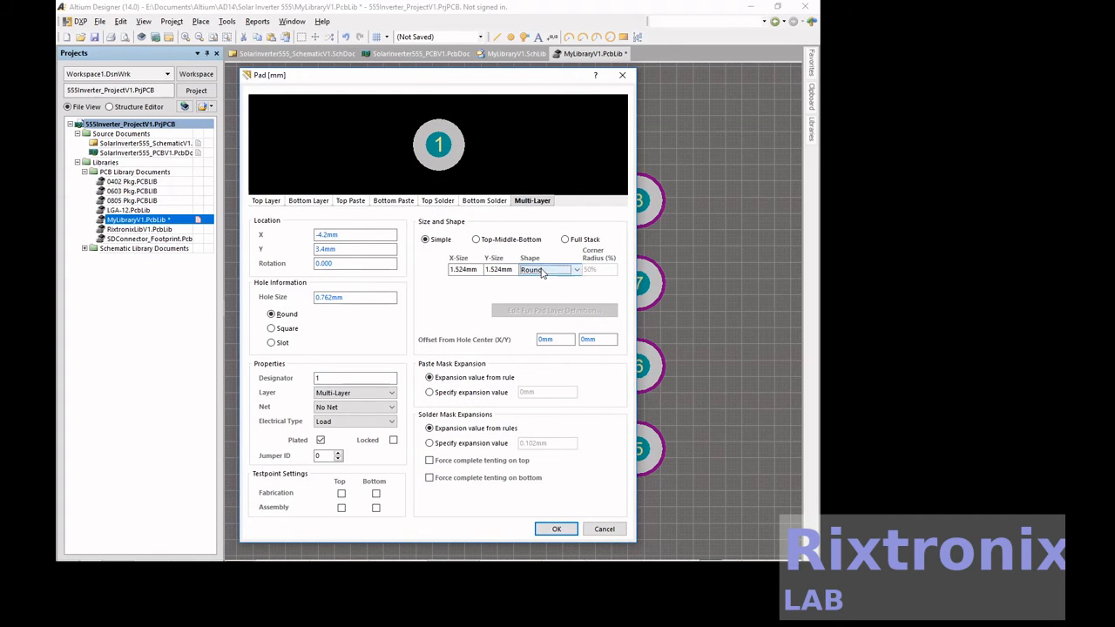
left_click(546, 289)
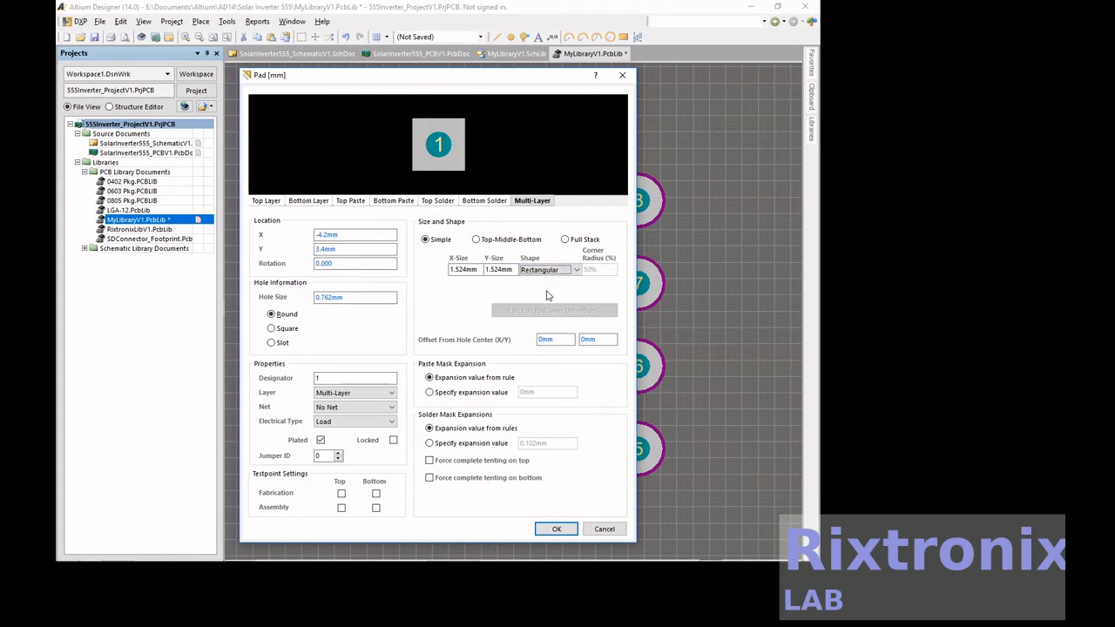
left_click(545, 531)
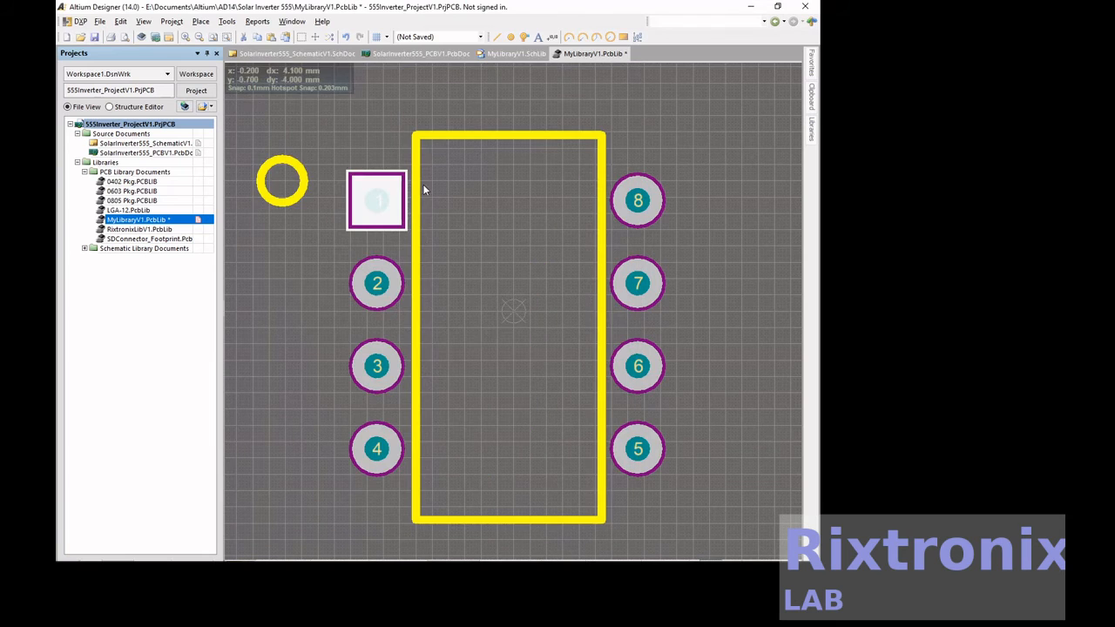
Step: Name the edited footprint LM555 DIP8, give it the same text as description, and save the PCB library
left_click(174, 21)
mouse_move(227, 21)
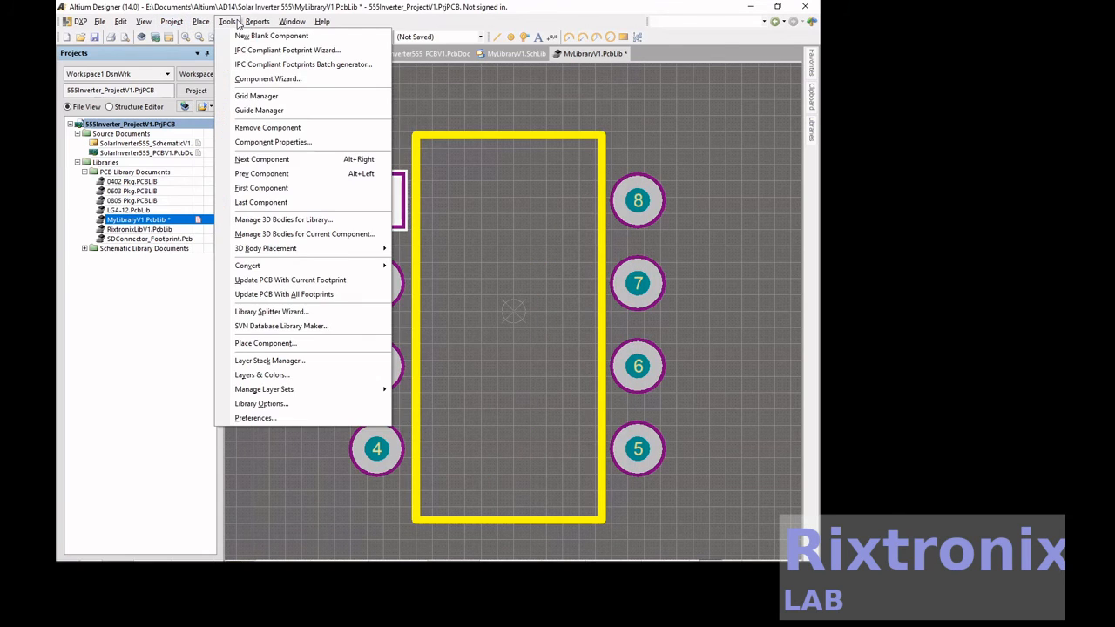
left_click(279, 139)
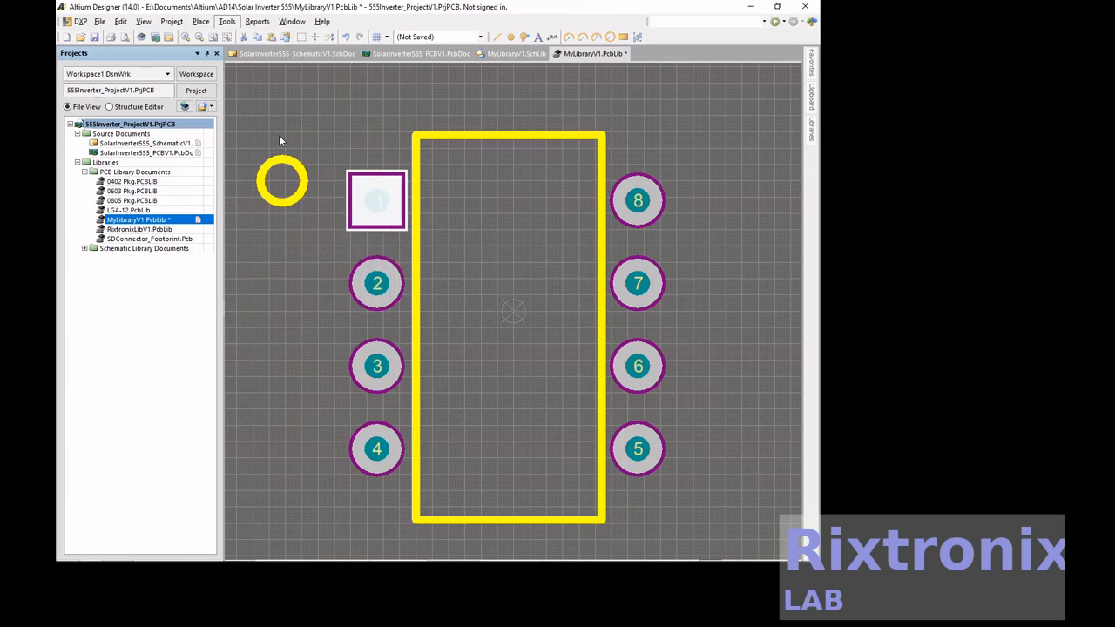
type("LM4")
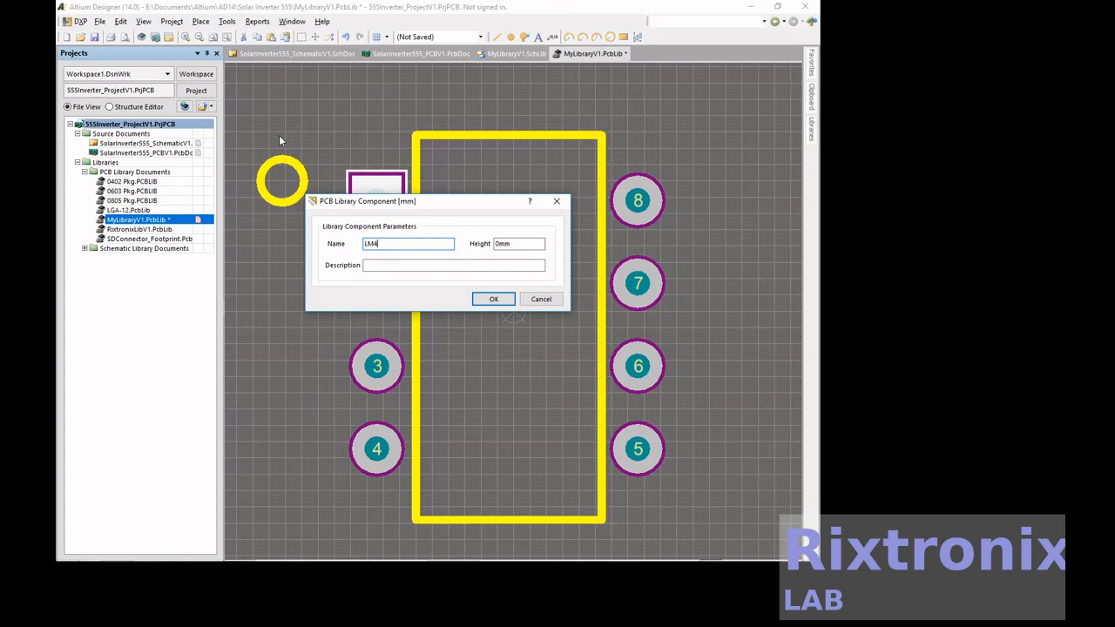
key("BackSpace")
type("555 DIP8")
key("shift+Home")
key("ctrl+c")
left_click(381, 266)
key("ctrl+v")
left_click(493, 299)
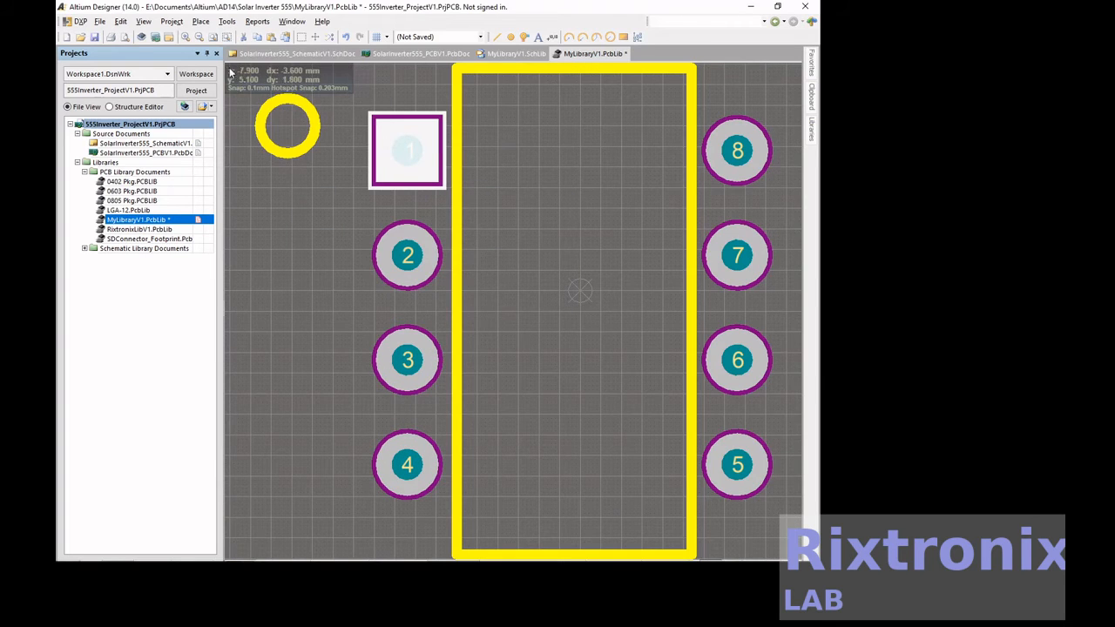
left_click(96, 36)
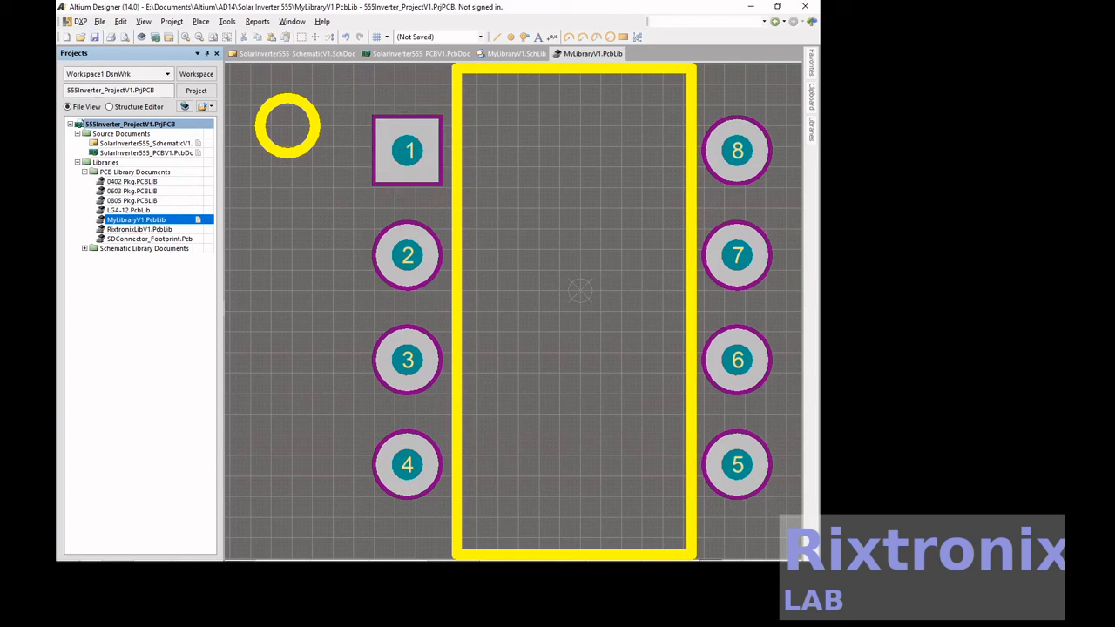
Step: Measure the center-to-center distance between pads 1 and 2
left_click(257, 20)
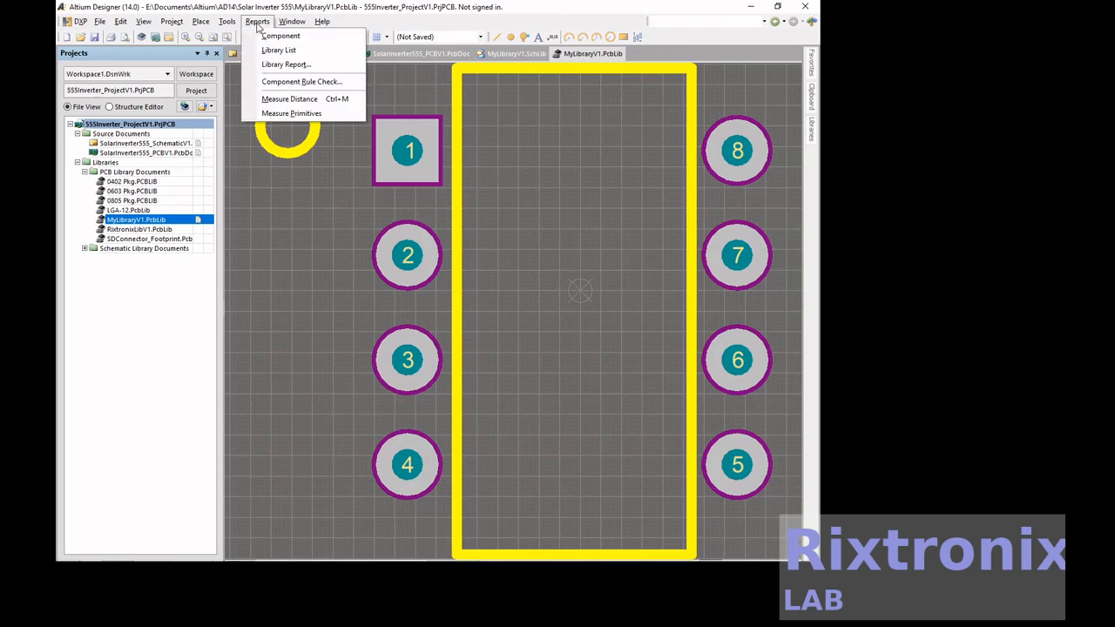
left_click(275, 99)
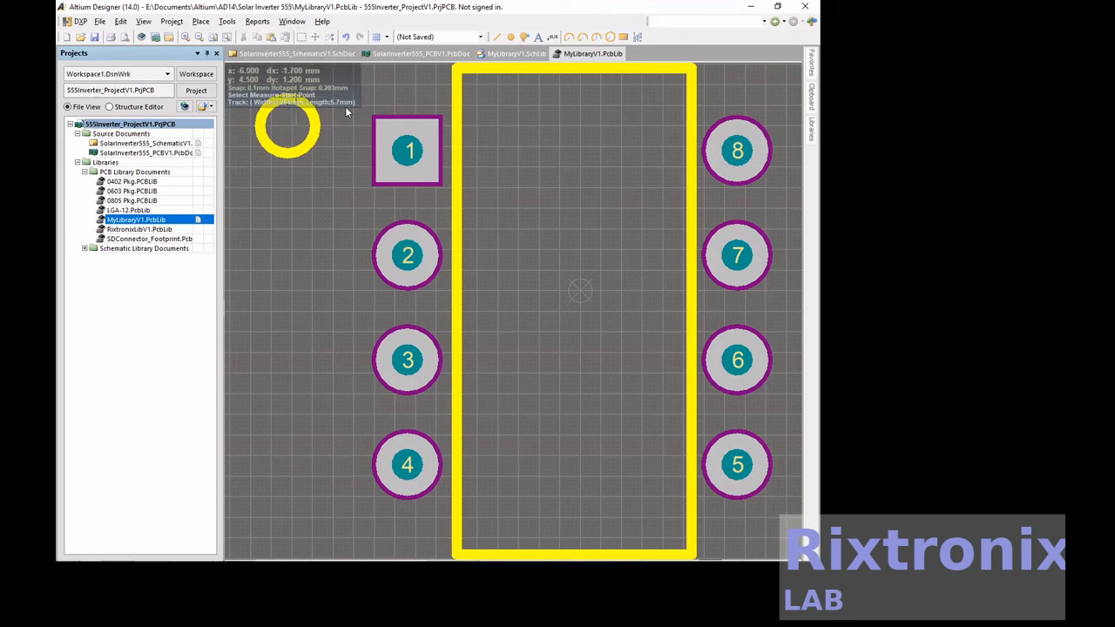
left_click(408, 151)
left_click(409, 264)
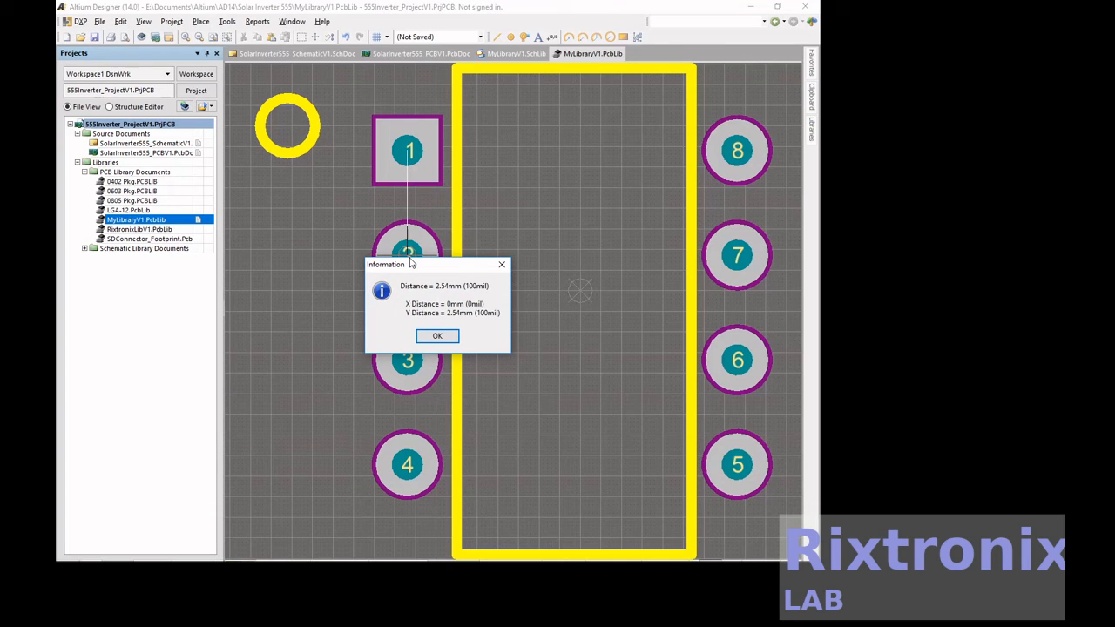
key("Return")
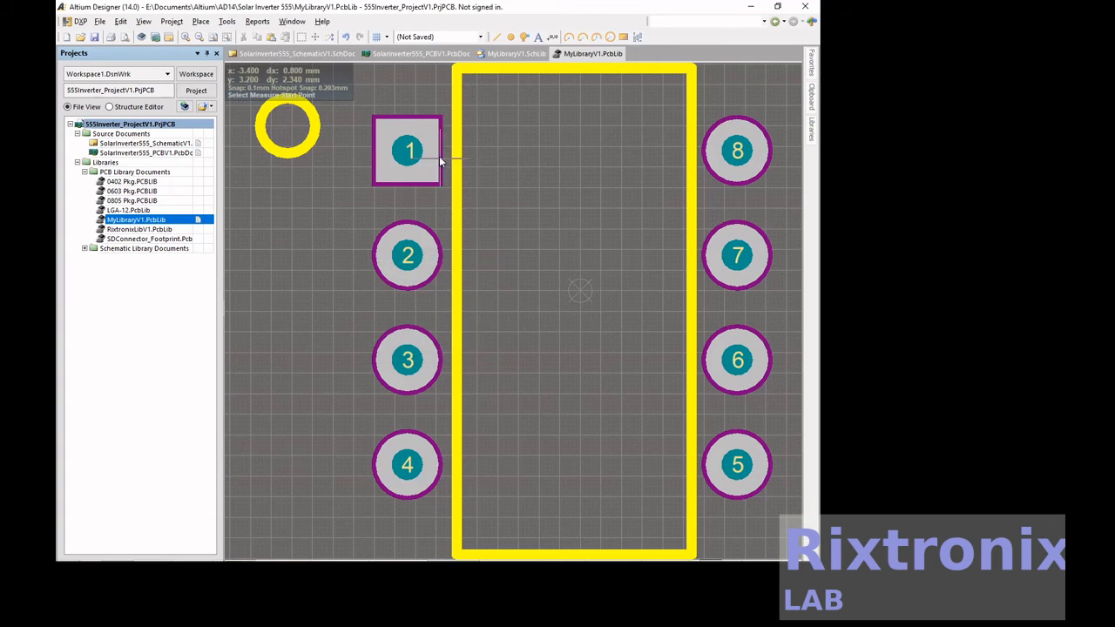
Step: Measure the center-to-center distance between pads 1 and 8, then check pad 1's properties
left_click(408, 151)
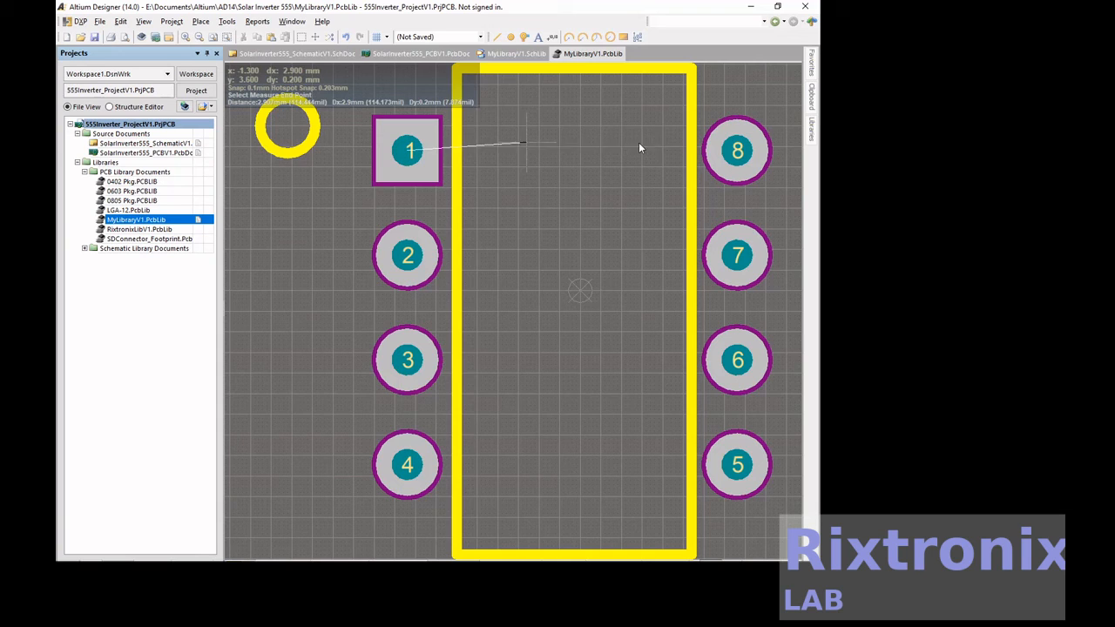
left_click(738, 152)
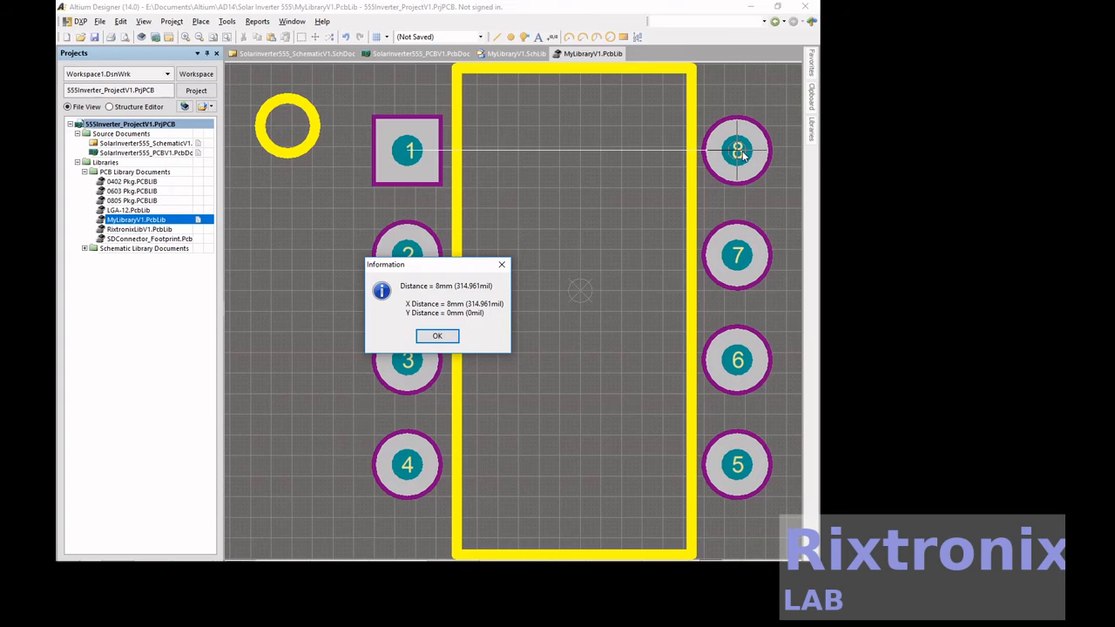
key("Return")
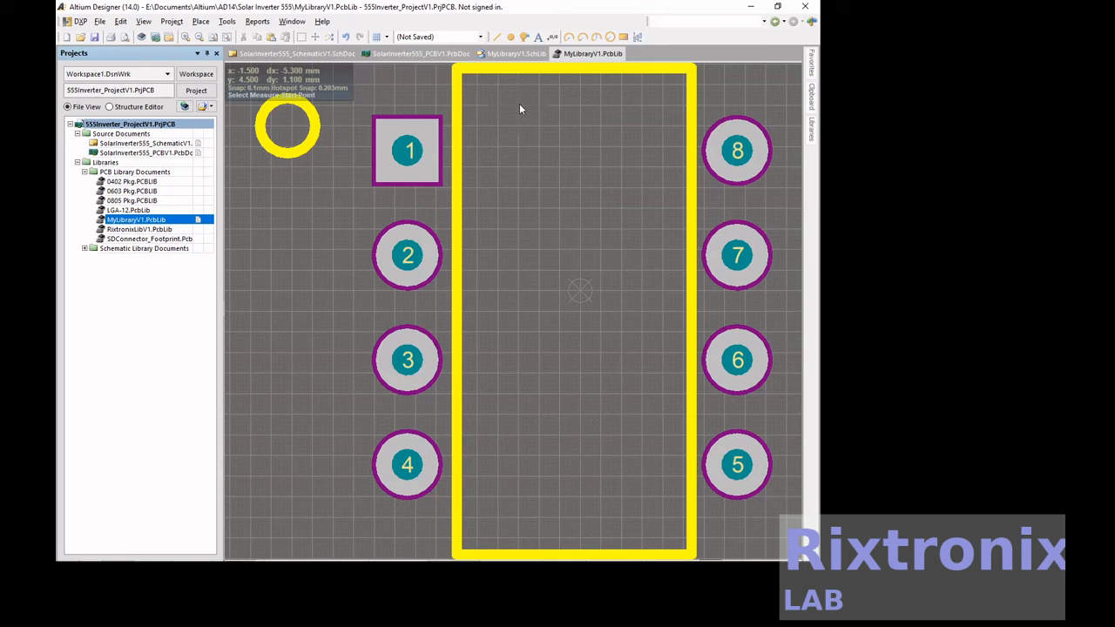
double_click(415, 149)
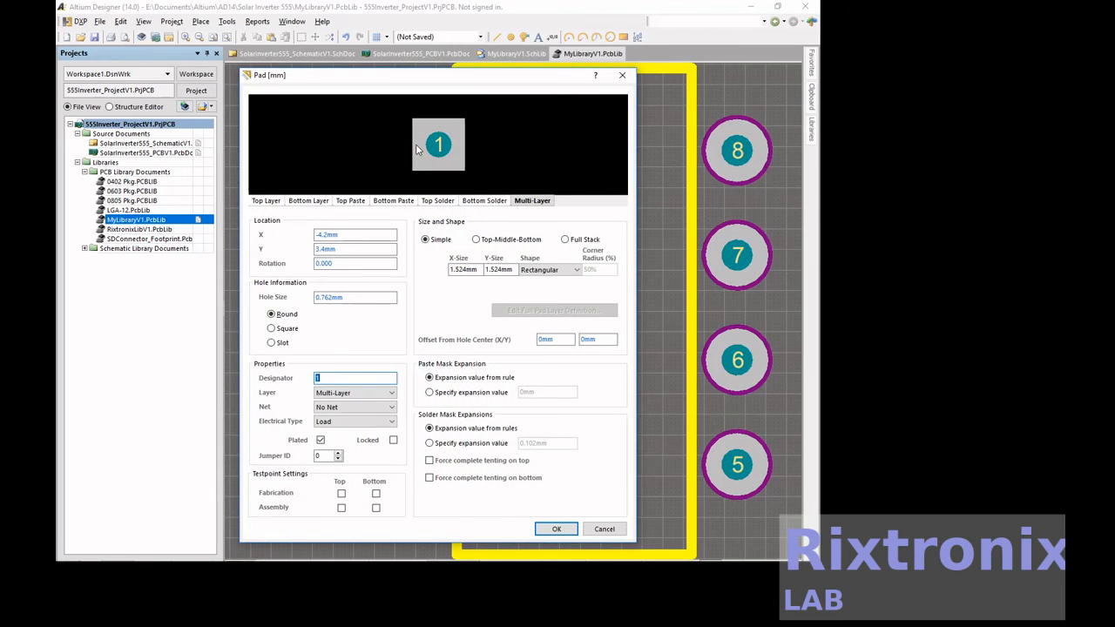
key("Return")
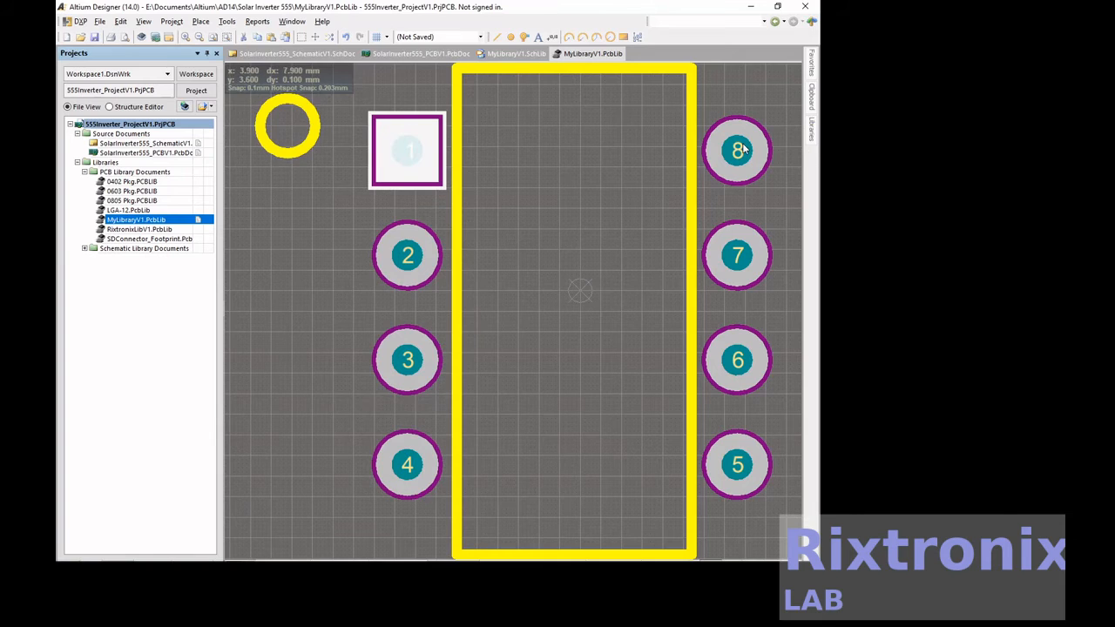
key("shift")
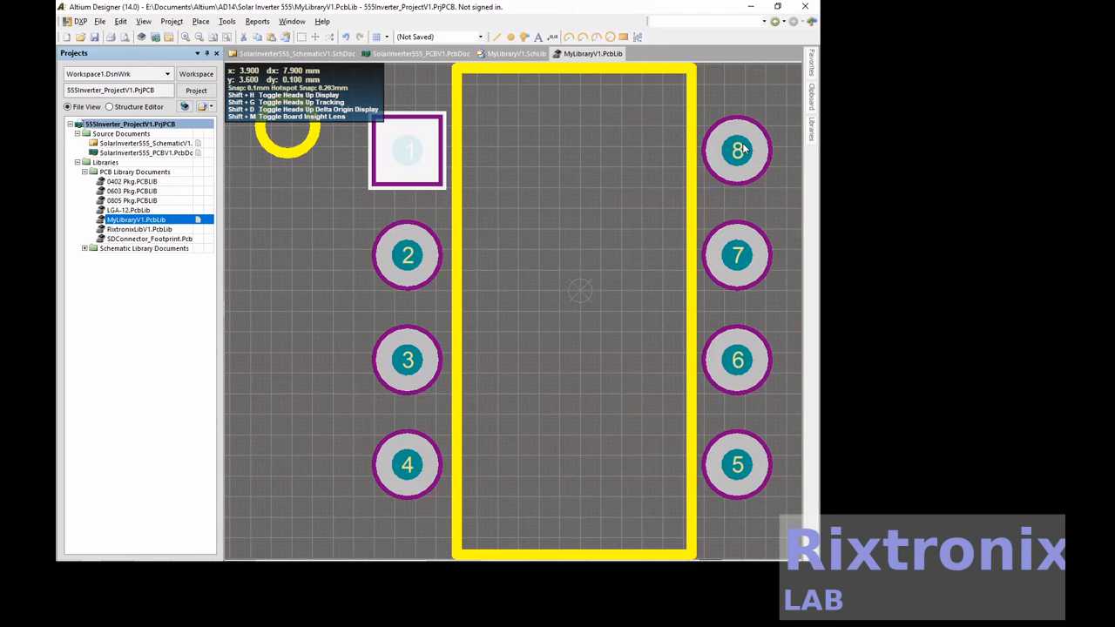
Step: Measure the spacing across the two pad columns again, from the center of pad 1 to pad 8
left_click(257, 21)
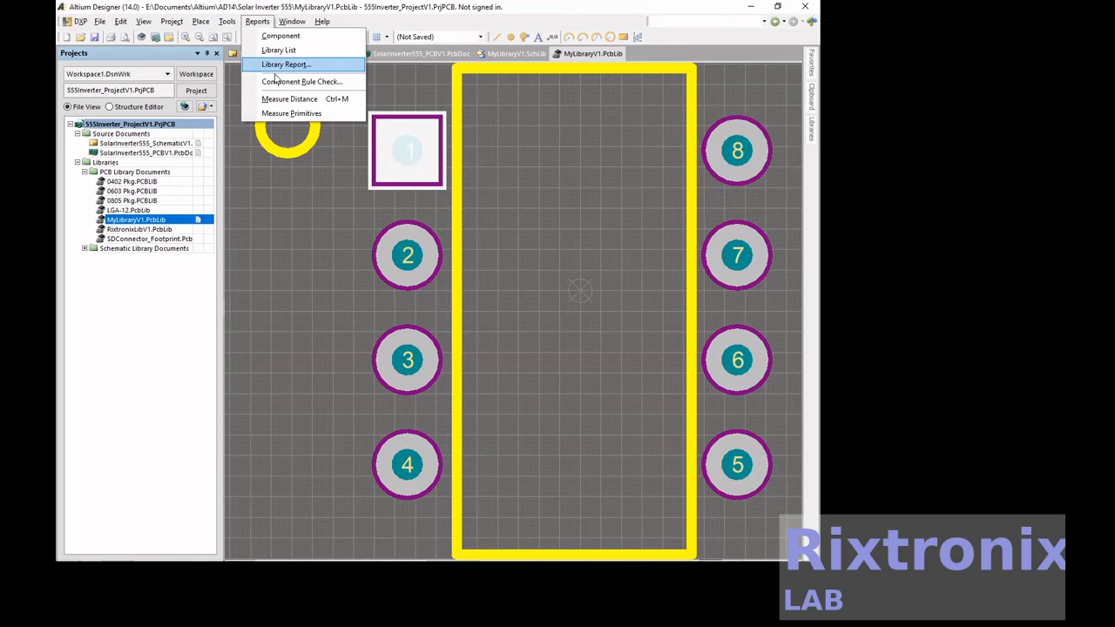
left_click(283, 98)
left_click(407, 151)
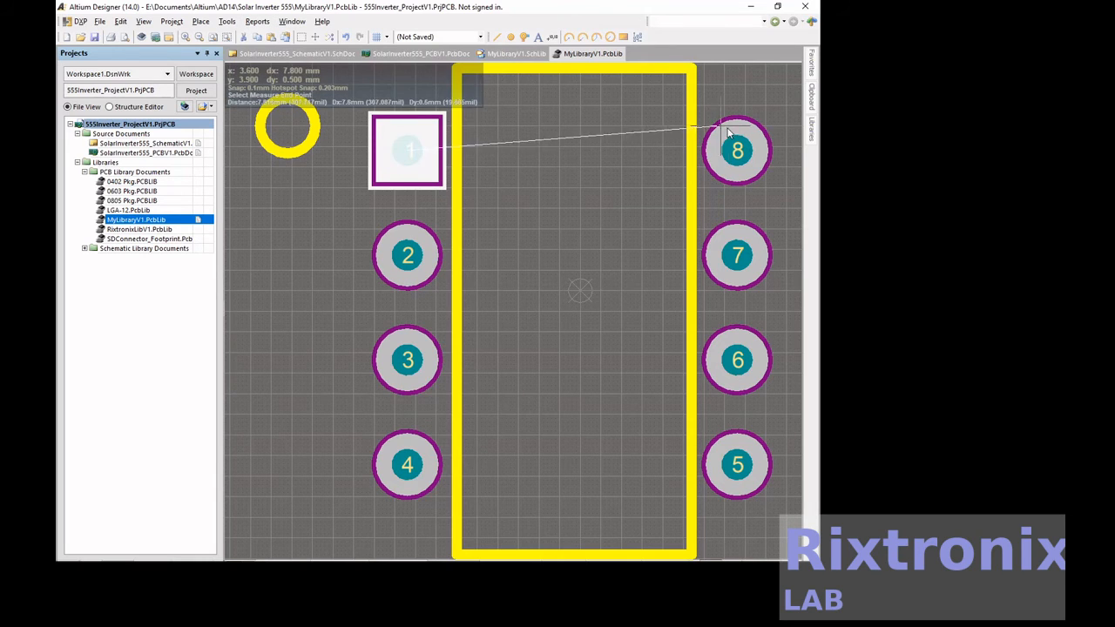
left_click(737, 152)
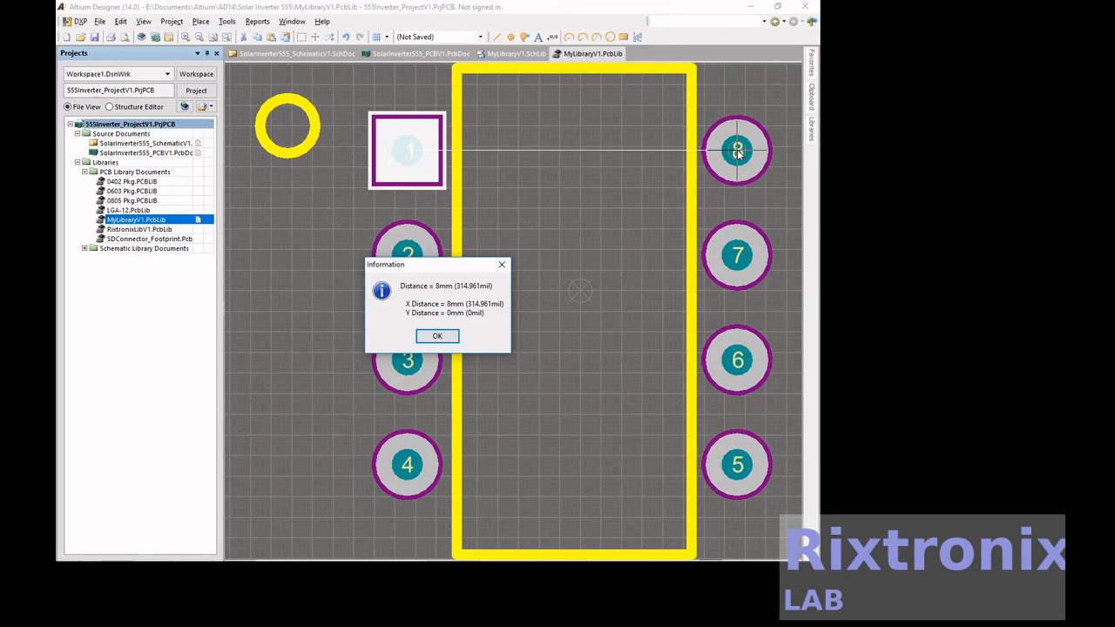
key("Return")
Step: Set the X location of pad 8 to 4.8 mm
key("ctrl+z")
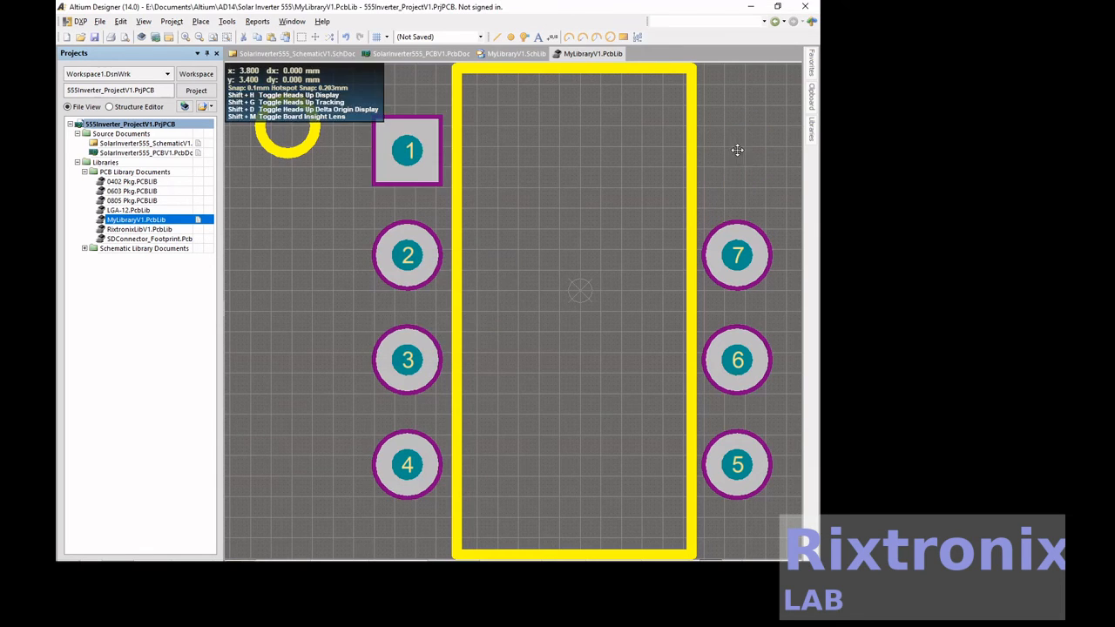
key("Tab")
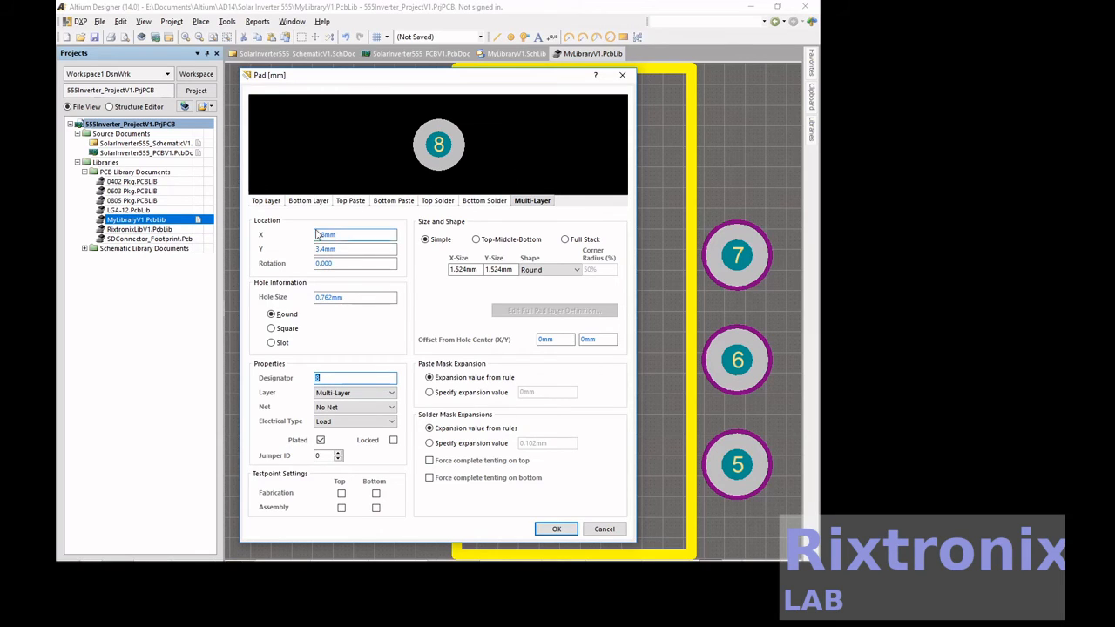
key("Tab")
key("Home")
key("Right")
key("shift+Right")
type("8")
left_click(556, 529)
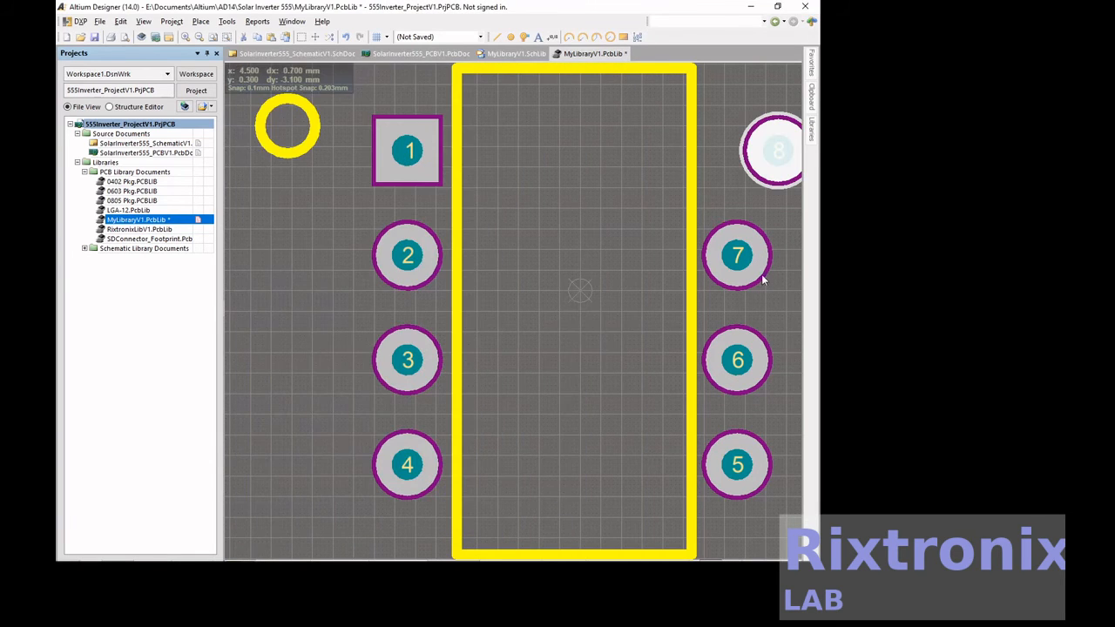
Step: Measure the distance from pad 1 to the moved pad 8
left_click(257, 21)
left_click(280, 97)
left_click(406, 153)
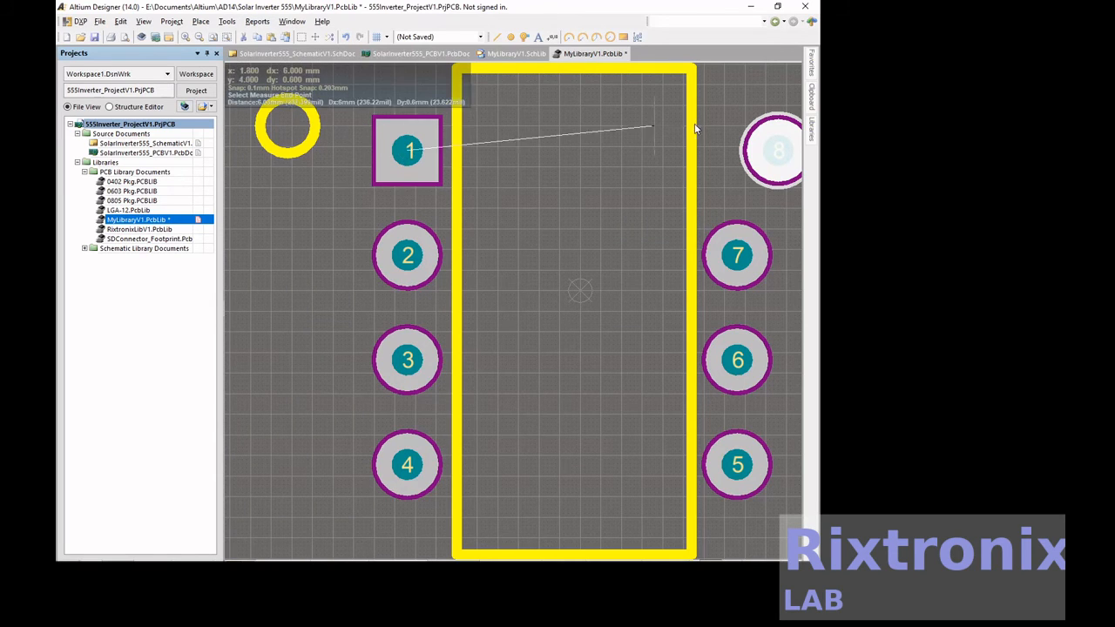
left_click(778, 152)
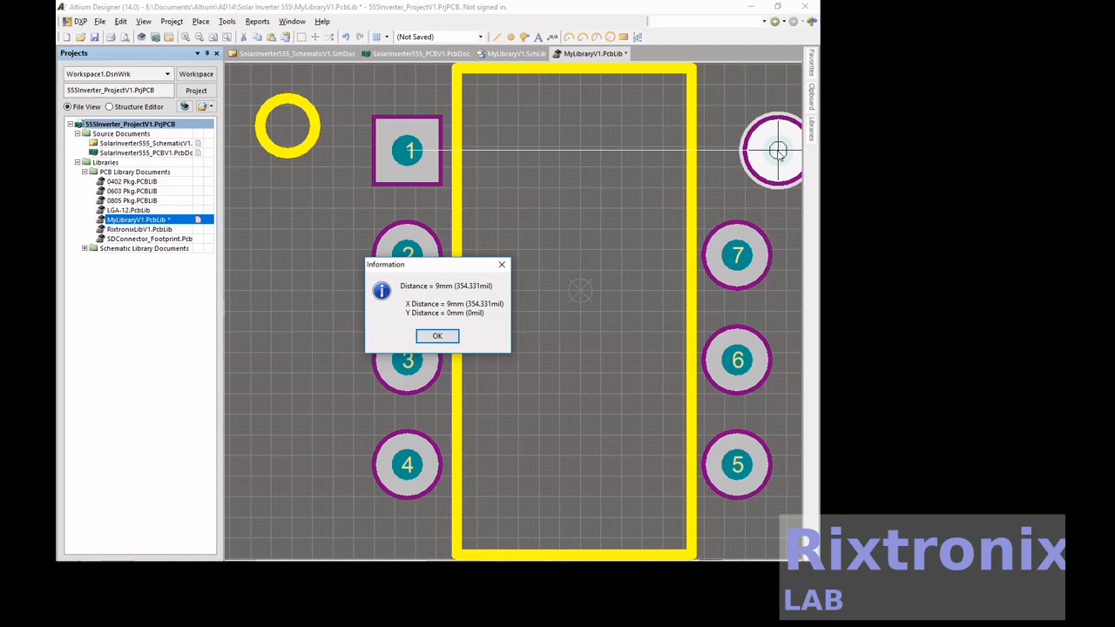
key("Return")
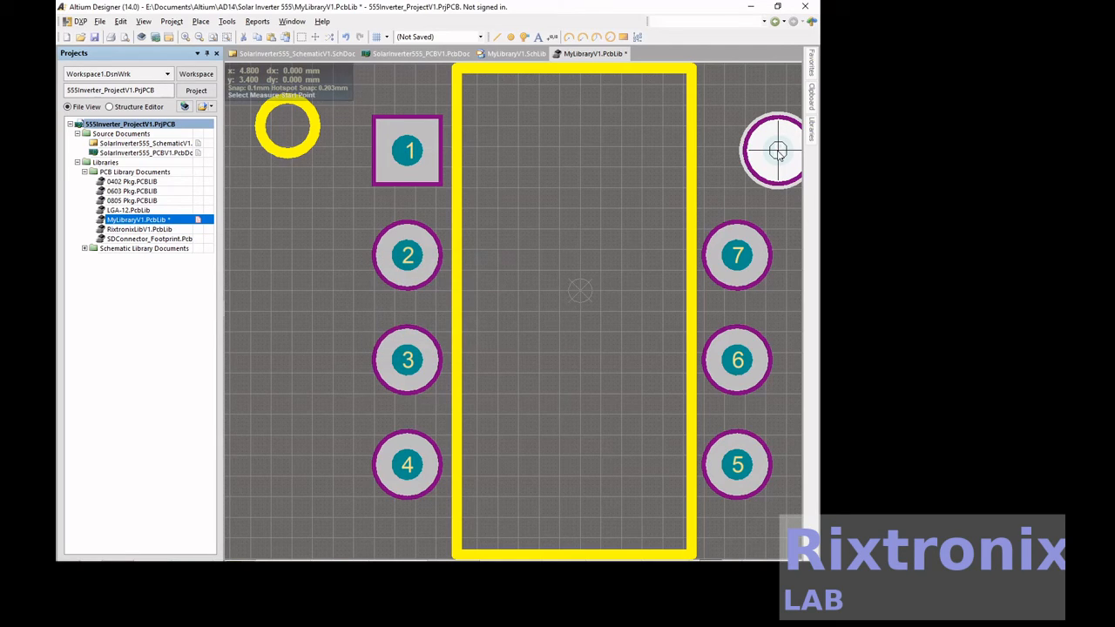
Step: Set the X location of pad 8 to 5.3 mm
double_click(777, 150)
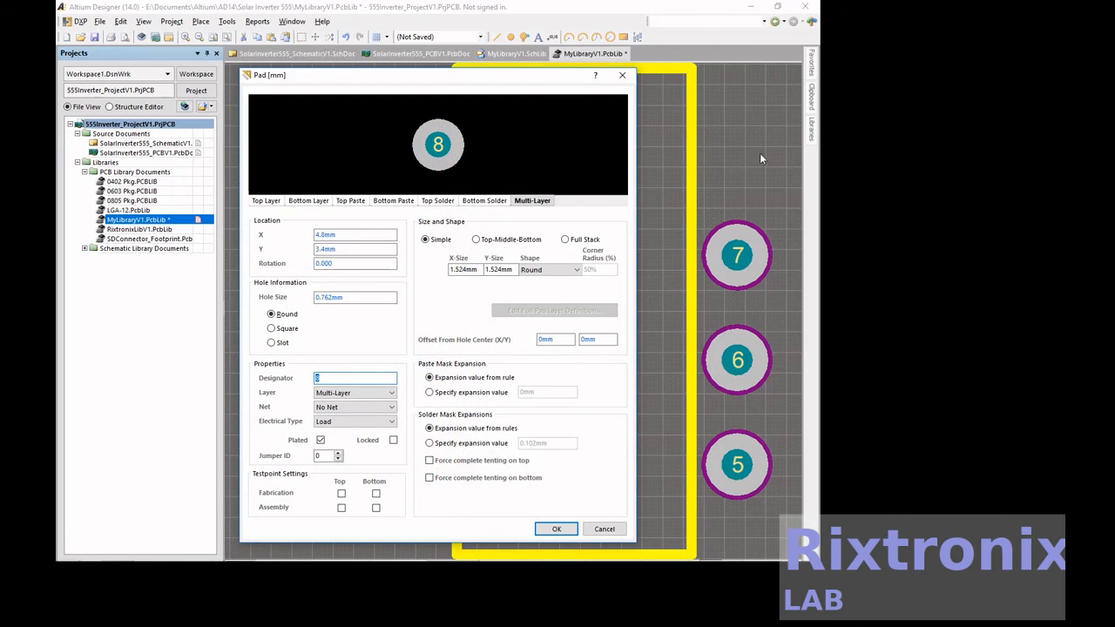
left_click(342, 234)
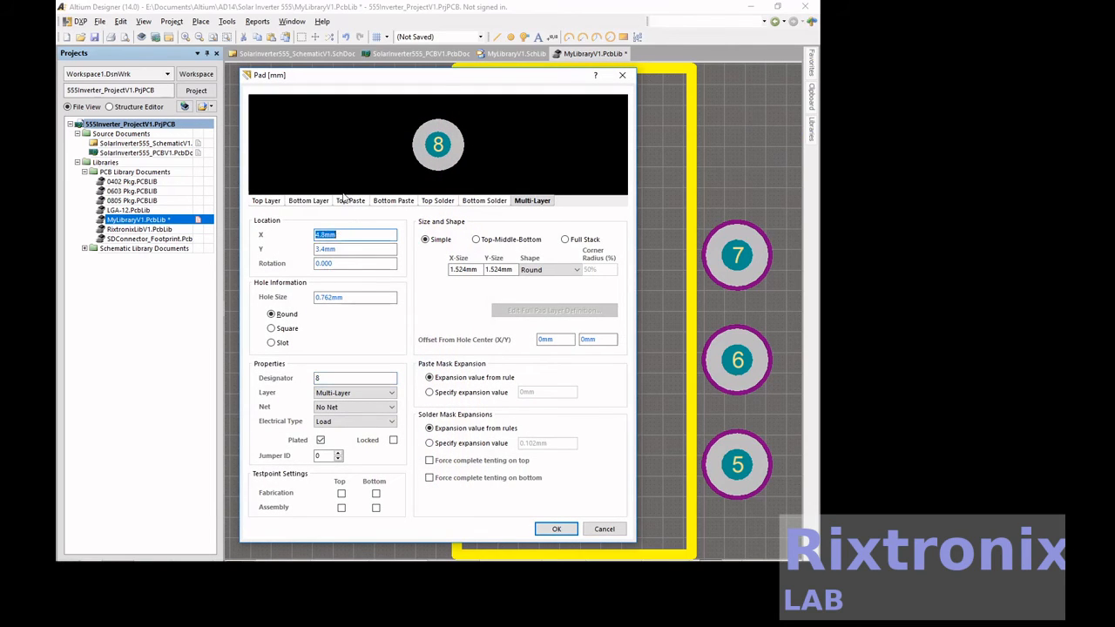
key("Home")
key("shift+Right")
key("shift+Right")
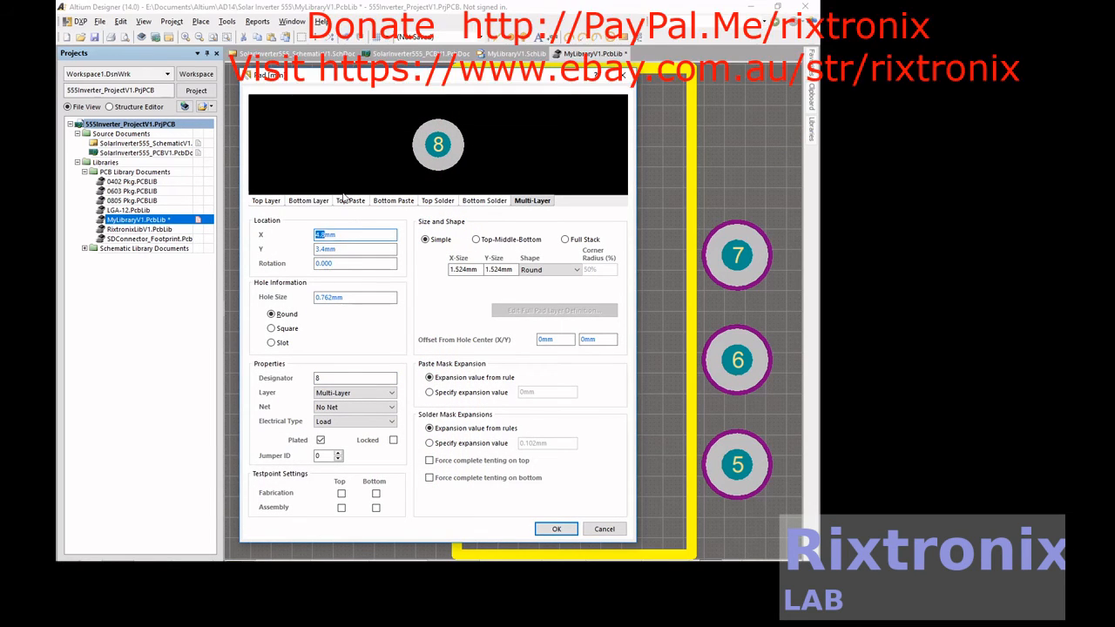
type("5")
key("Return")
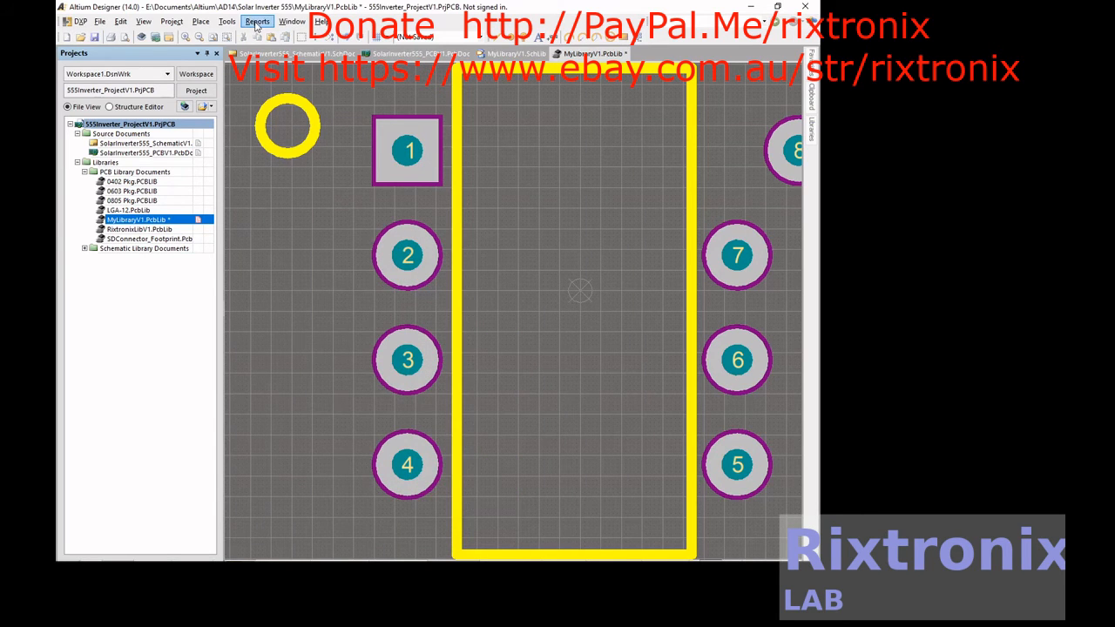
Step: Fit all footprint objects in view and measure the center-to-center distance from pad 1 to pad 8
left_click(144, 21)
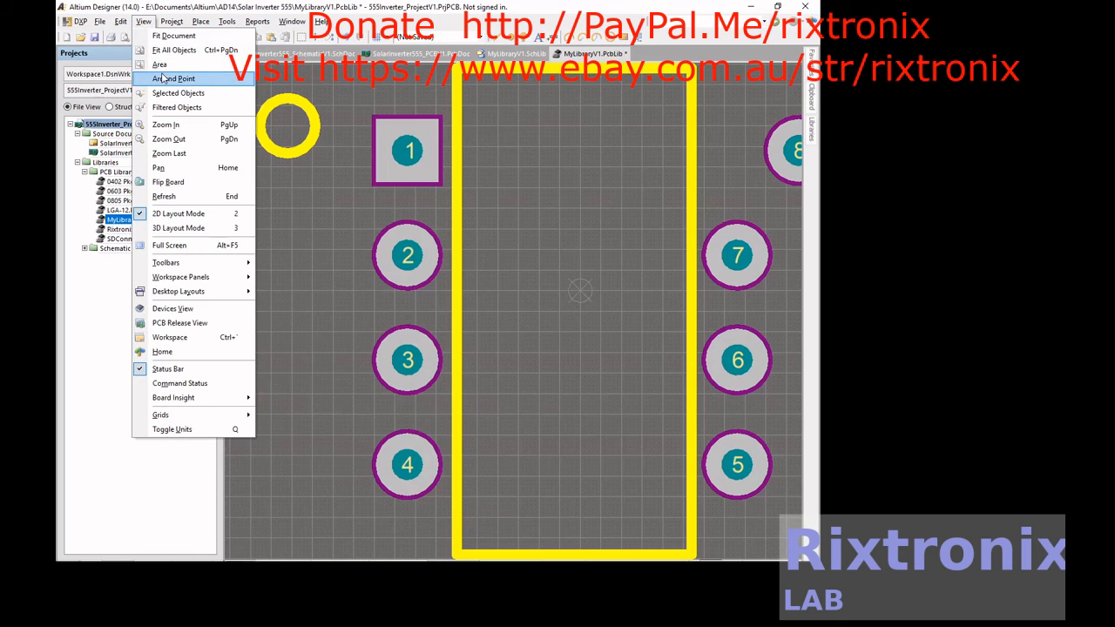
left_click(174, 49)
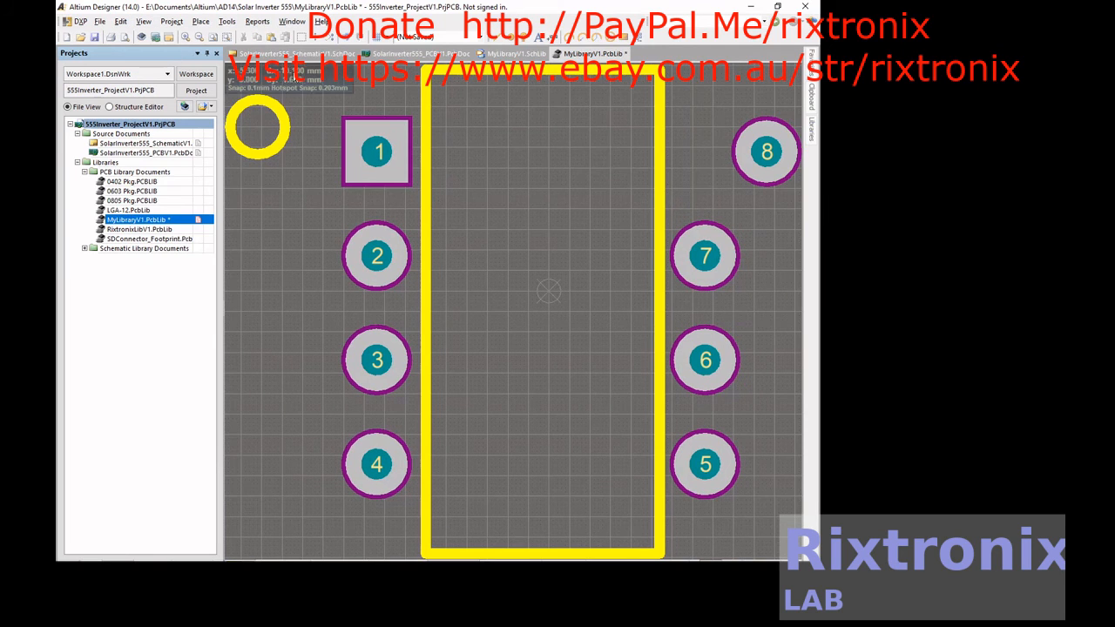
left_click(255, 22)
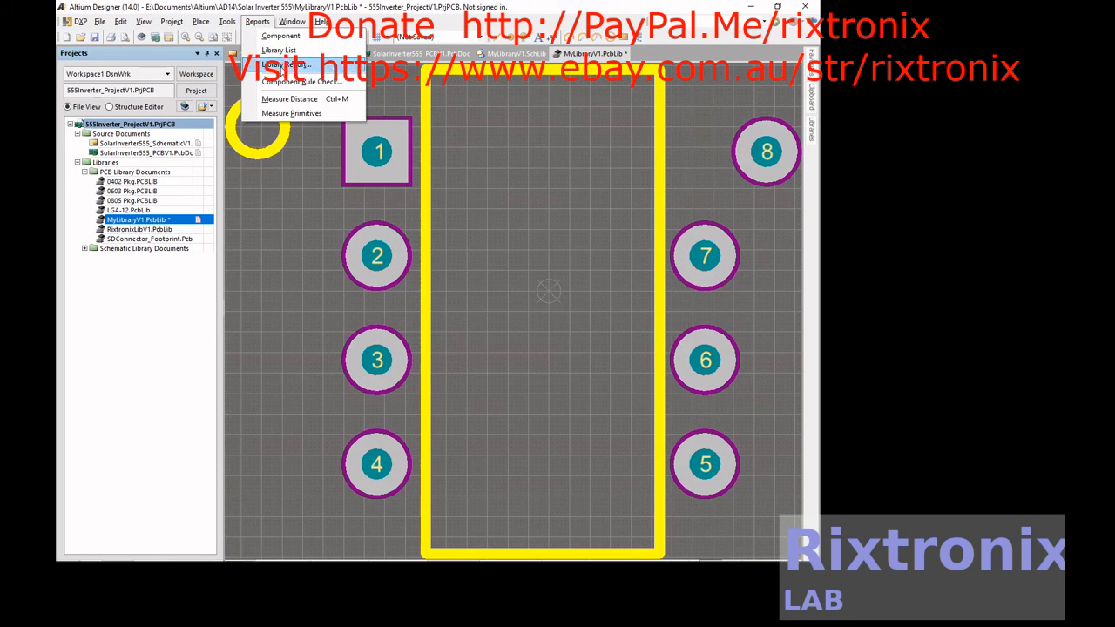
left_click(291, 99)
left_click(377, 152)
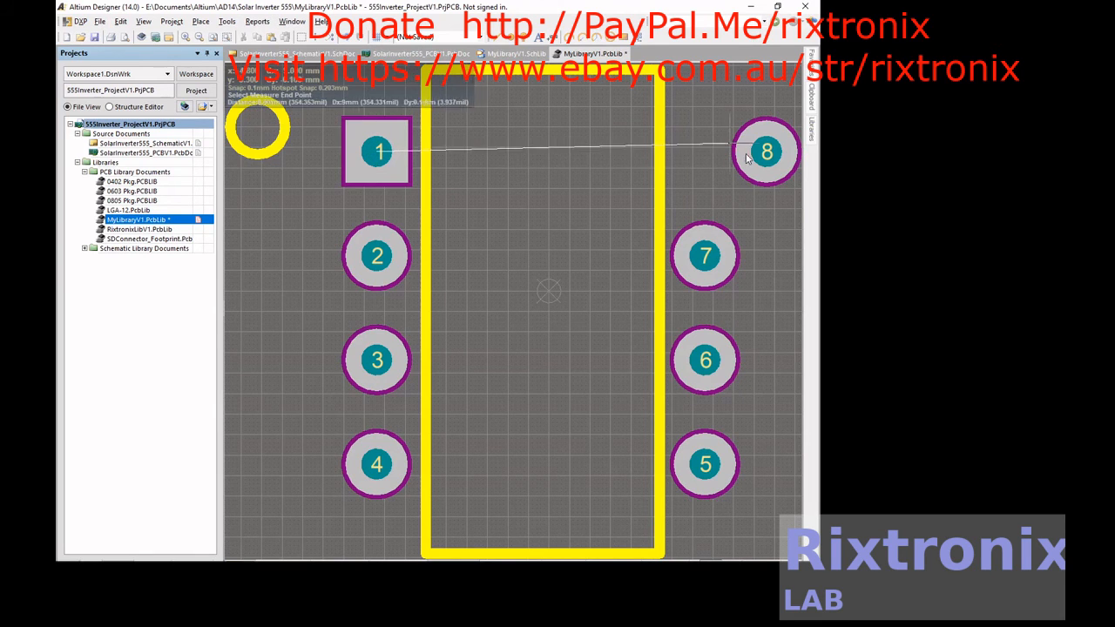
left_click(767, 152)
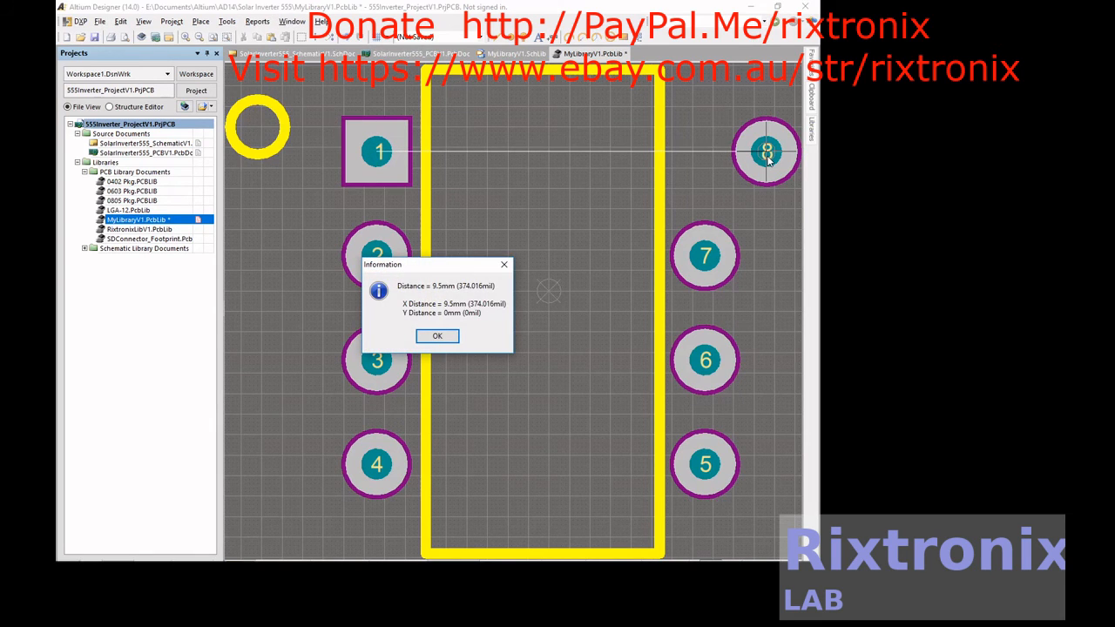
key("Return")
key("Escape")
Step: Copy pad 8's X location value and set pad 7's X location to the same 5.3 mm
double_click(767, 157)
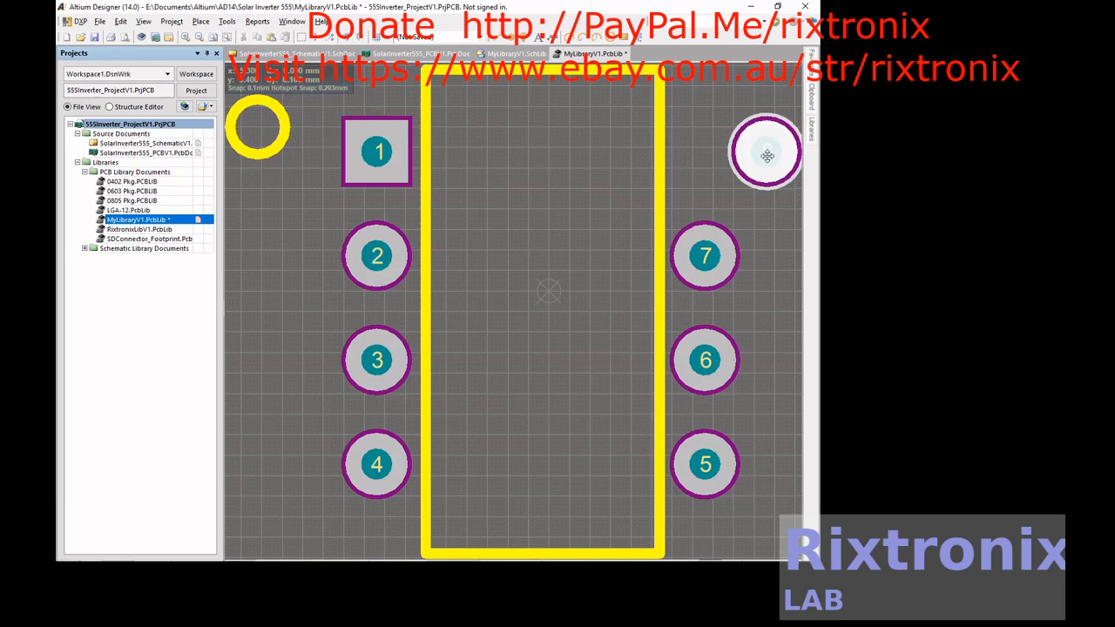
left_click_drag(375, 233, 234, 242)
key("ctrl+c")
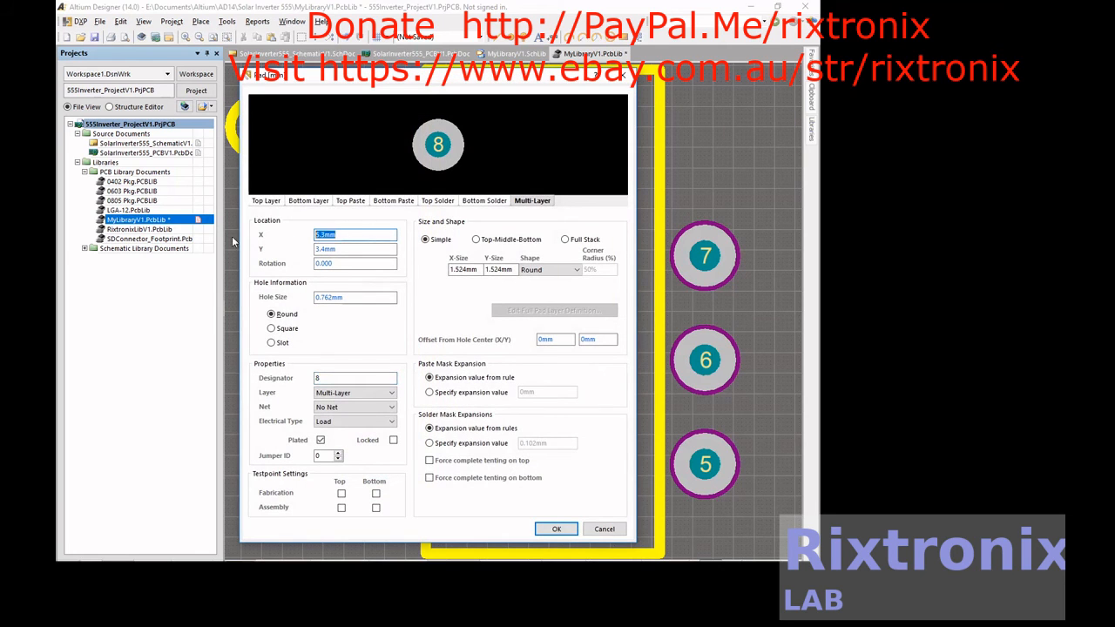
key("Return")
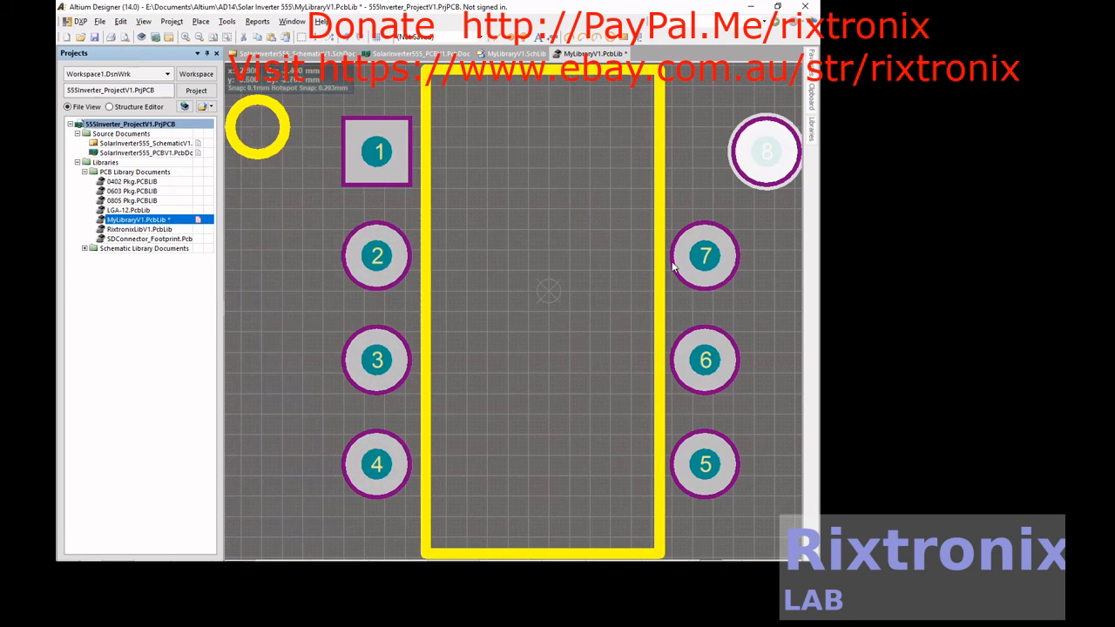
double_click(704, 259)
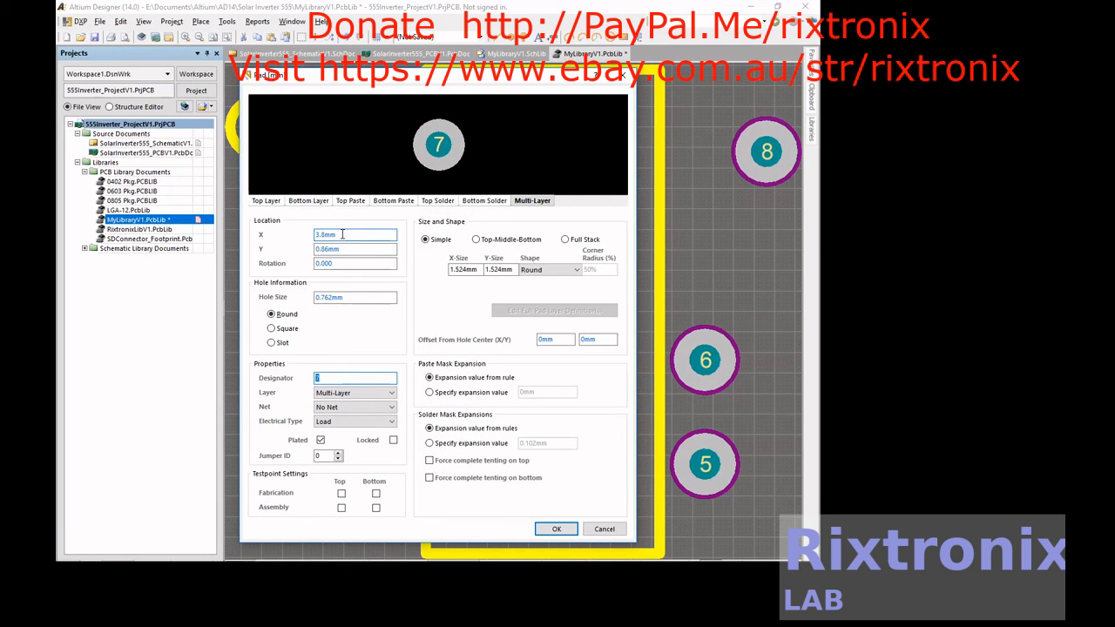
double_click(342, 235)
type("5.3mm")
left_click(562, 528)
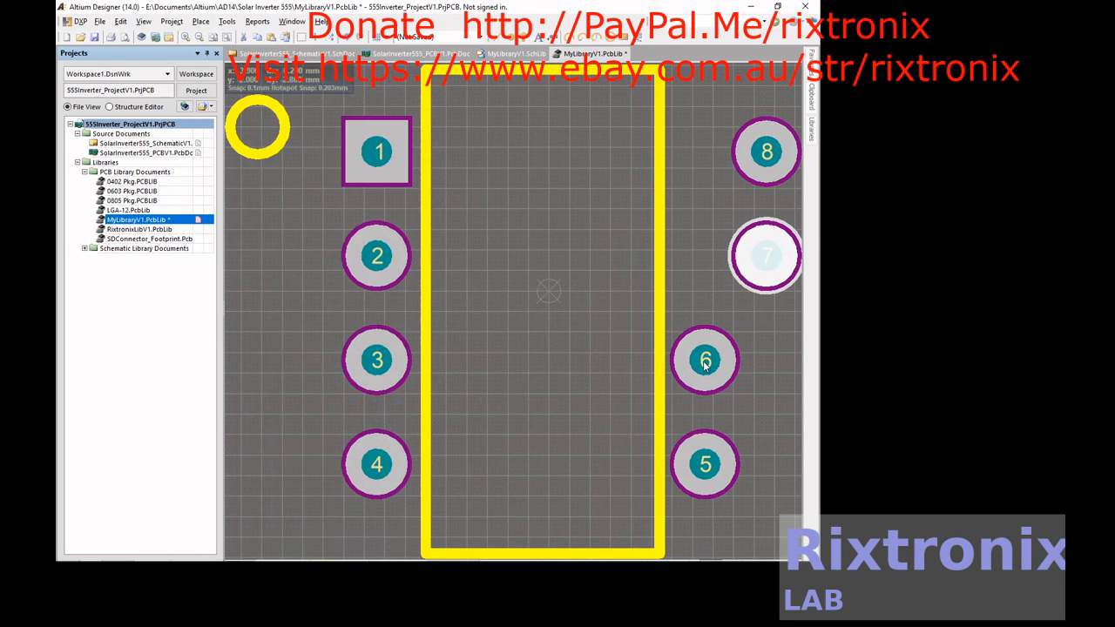
Step: Set the X location of pads 6 and 5 to 5.3 mm, matching pads 7 and 8
key("Tab")
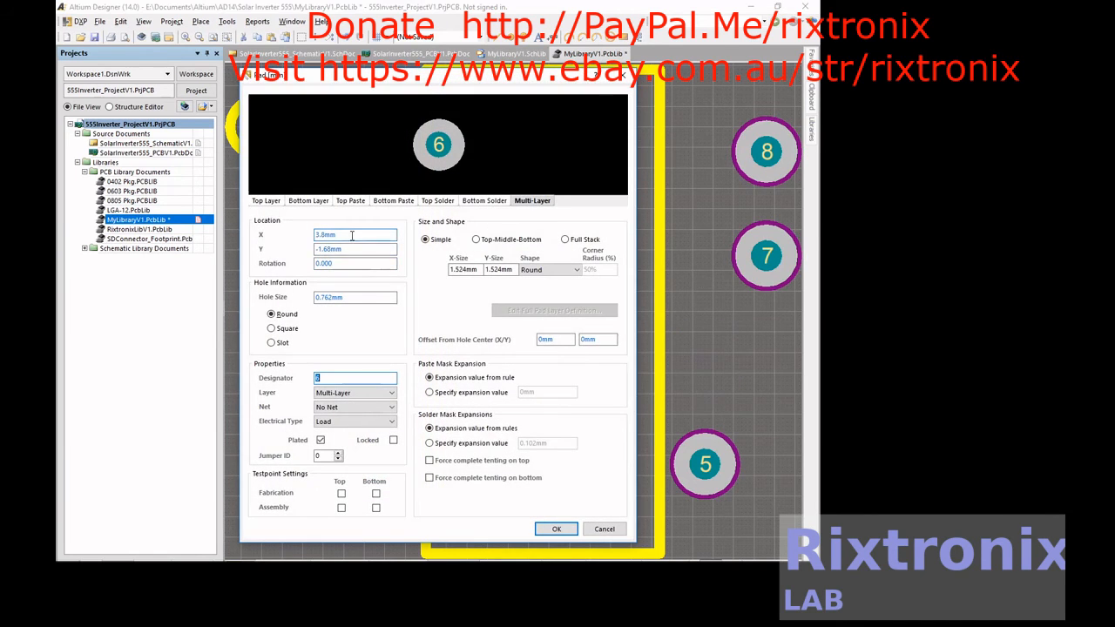
left_click(556, 529)
double_click(705, 464)
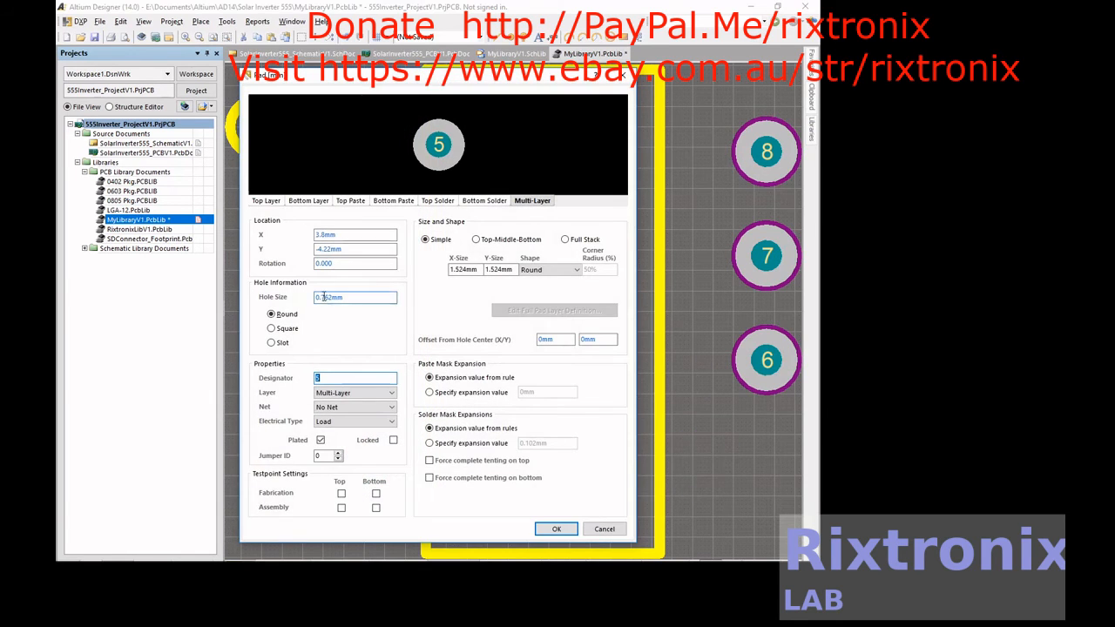
left_click_drag(339, 233, 249, 230)
key("ctrl+v")
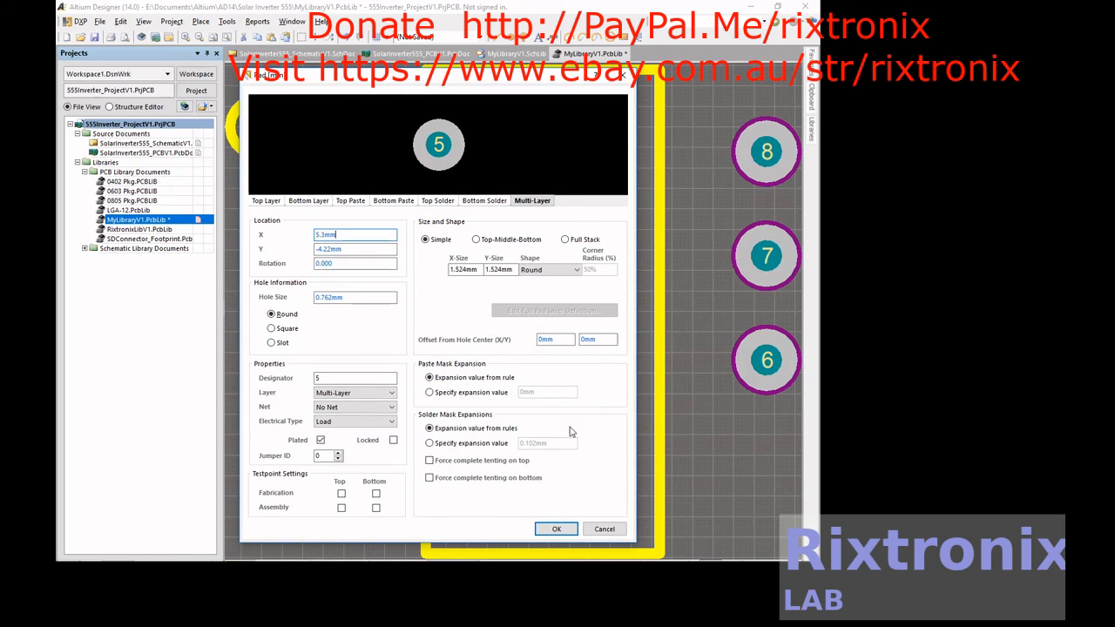
left_click(561, 529)
Step: Move the body outline's vertical line nearest pads 5 to 8 outward toward those pads and save the footprint library
left_click(659, 375)
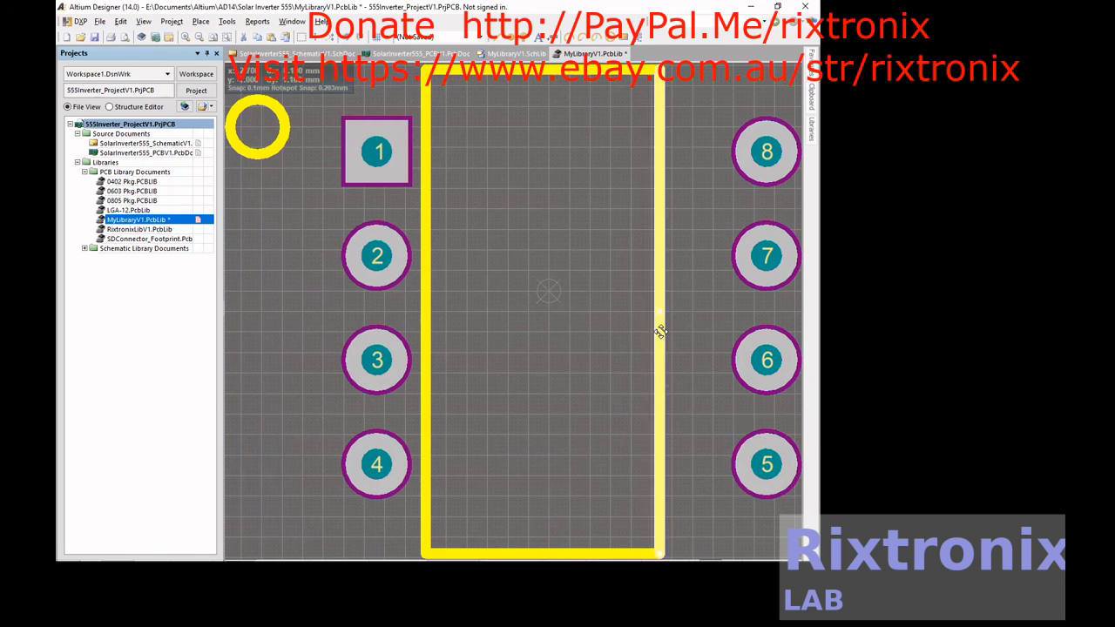
left_click_drag(659, 329, 686, 327)
left_click_drag(708, 324, 713, 324)
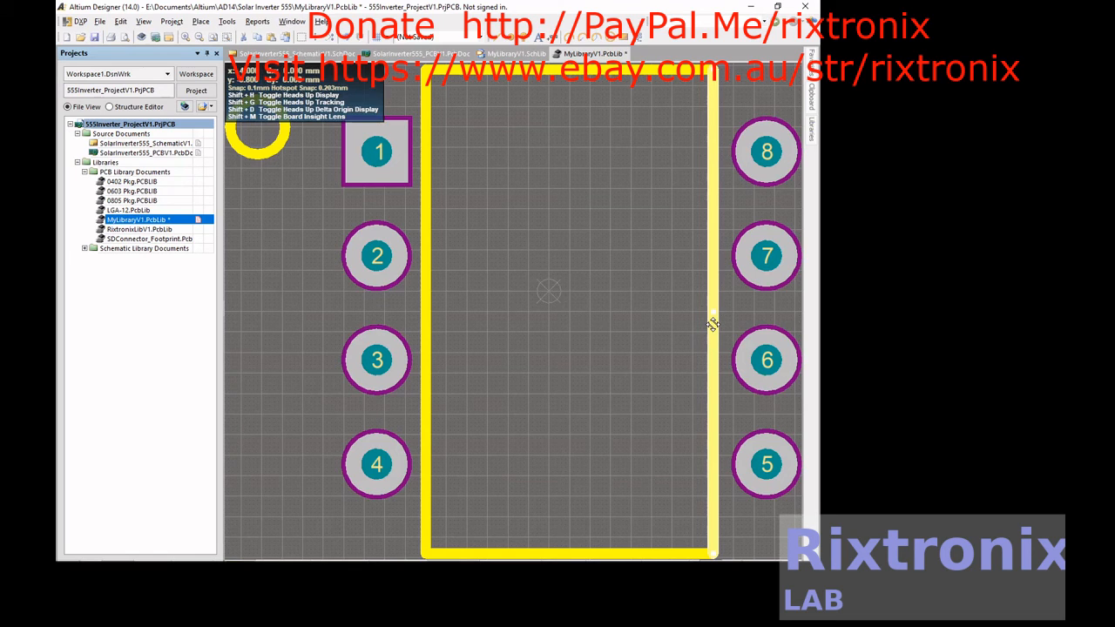
left_click(95, 37)
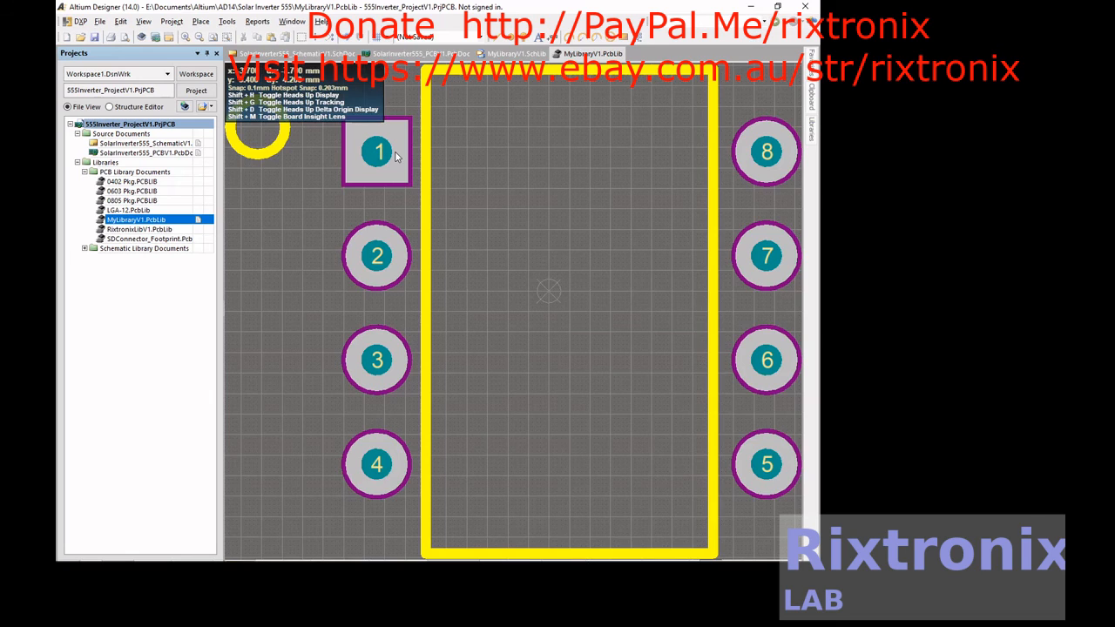
key("t")
key("w")
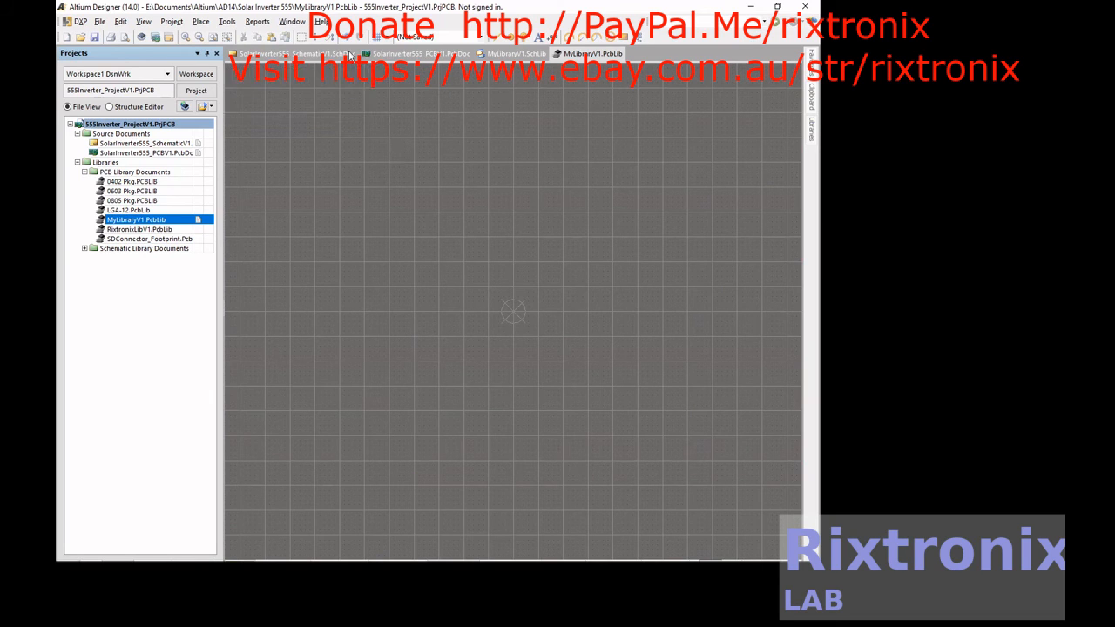
left_click(227, 21)
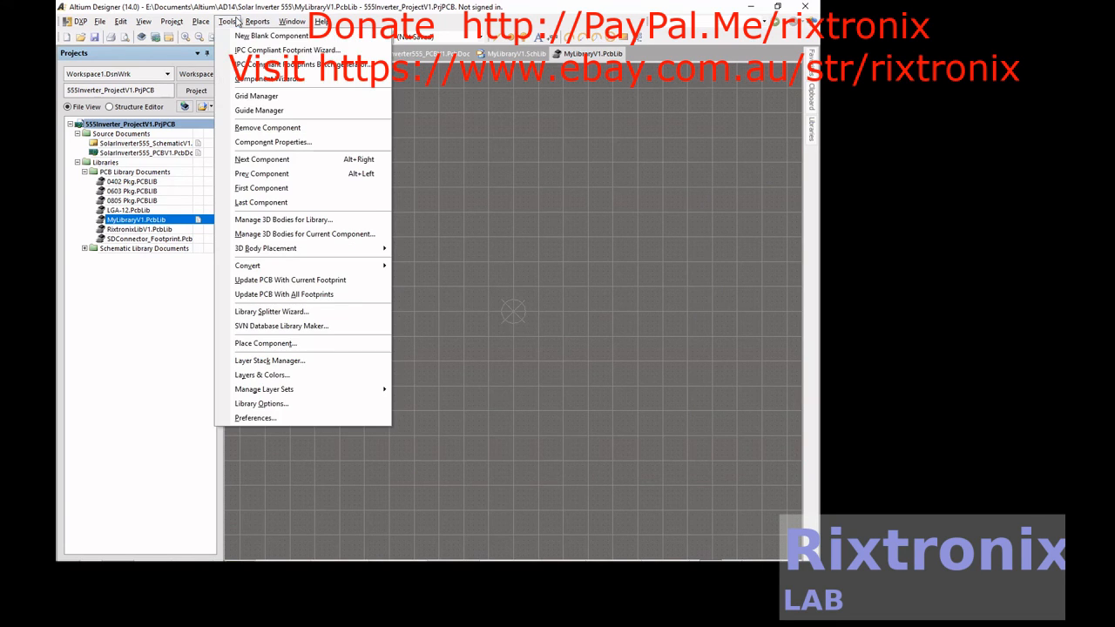
left_click(260, 127)
left_click(471, 316)
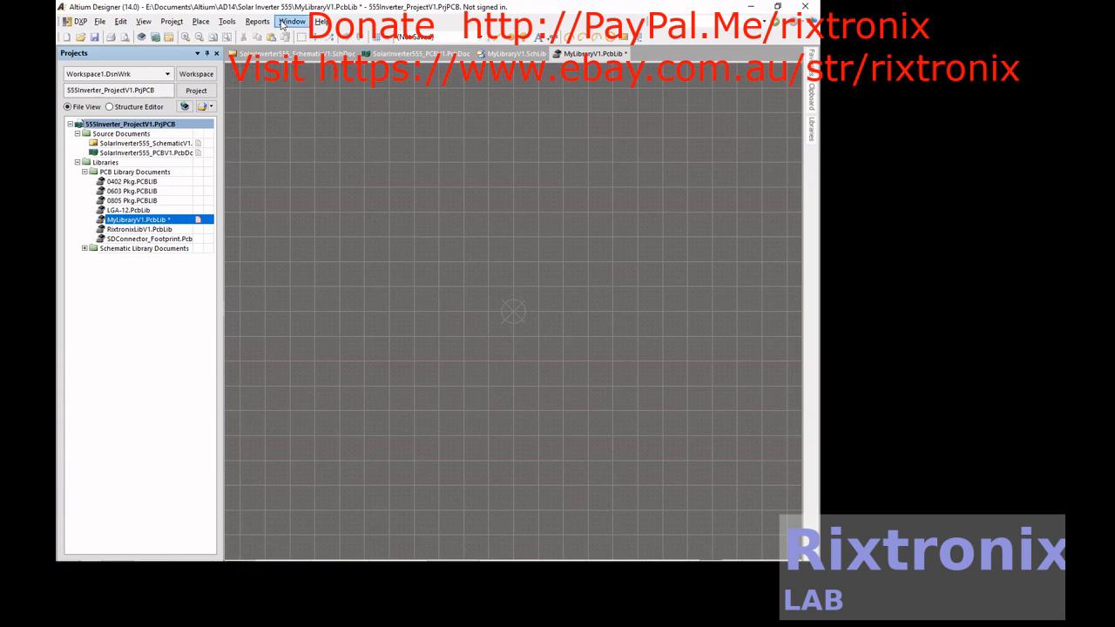
left_click(226, 20)
left_click(265, 129)
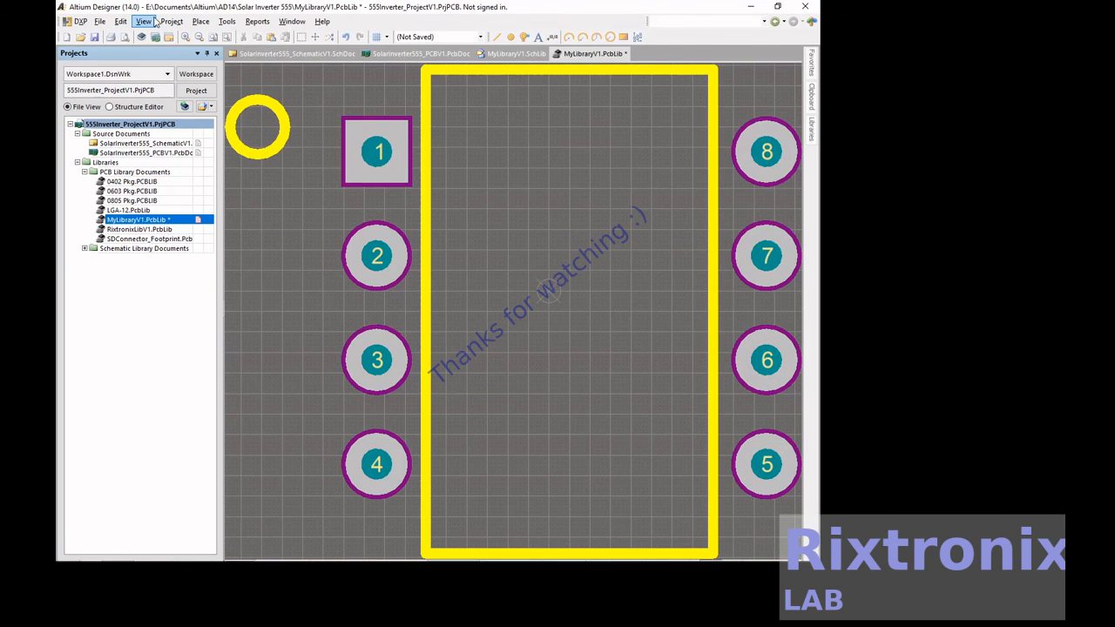
Step: Save MyLibraryV1.PcbLib with the corrected LM555 DIP8 footprint
left_click(144, 21)
mouse_move(162, 26)
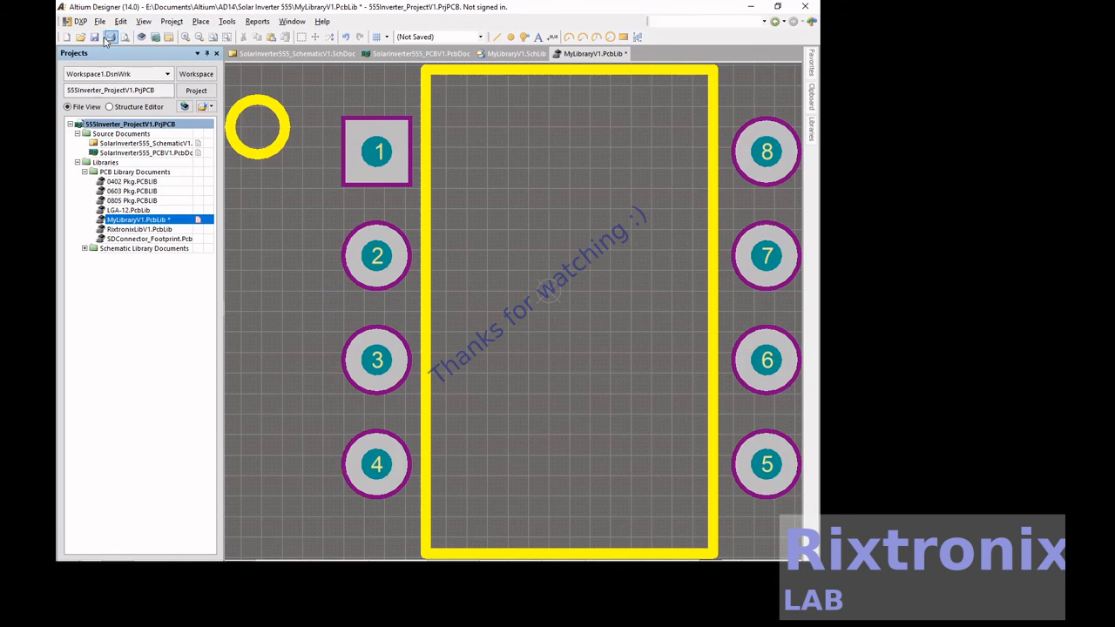
left_click(108, 37)
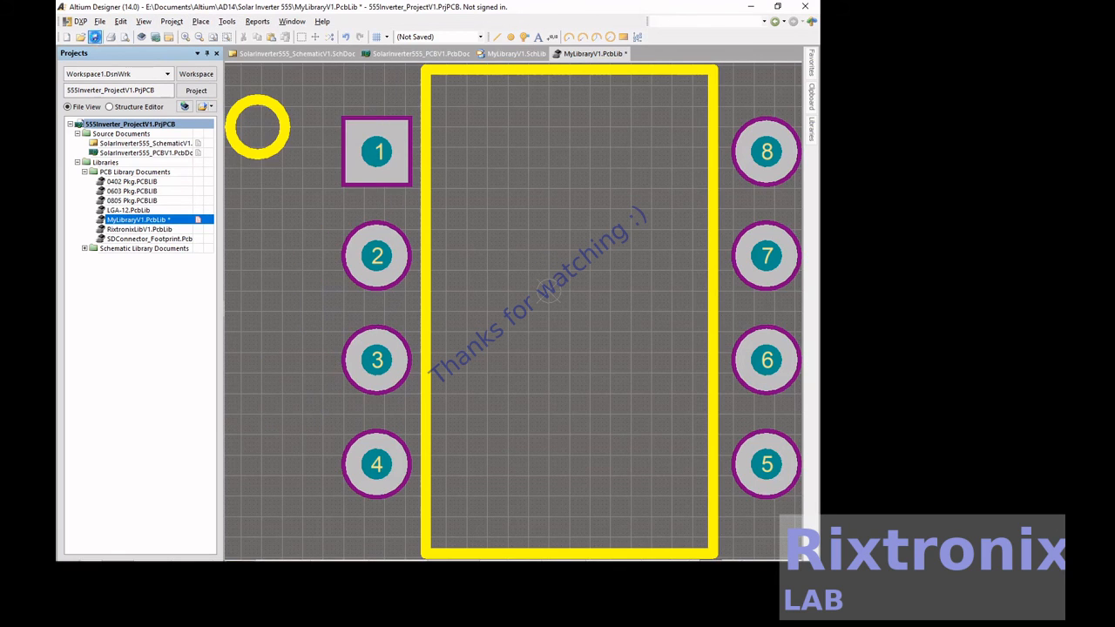
Step: Start adding a footprint model to the LM555 symbol in MyLibraryV1.SchLib and browse the available libraries
left_click(514, 54)
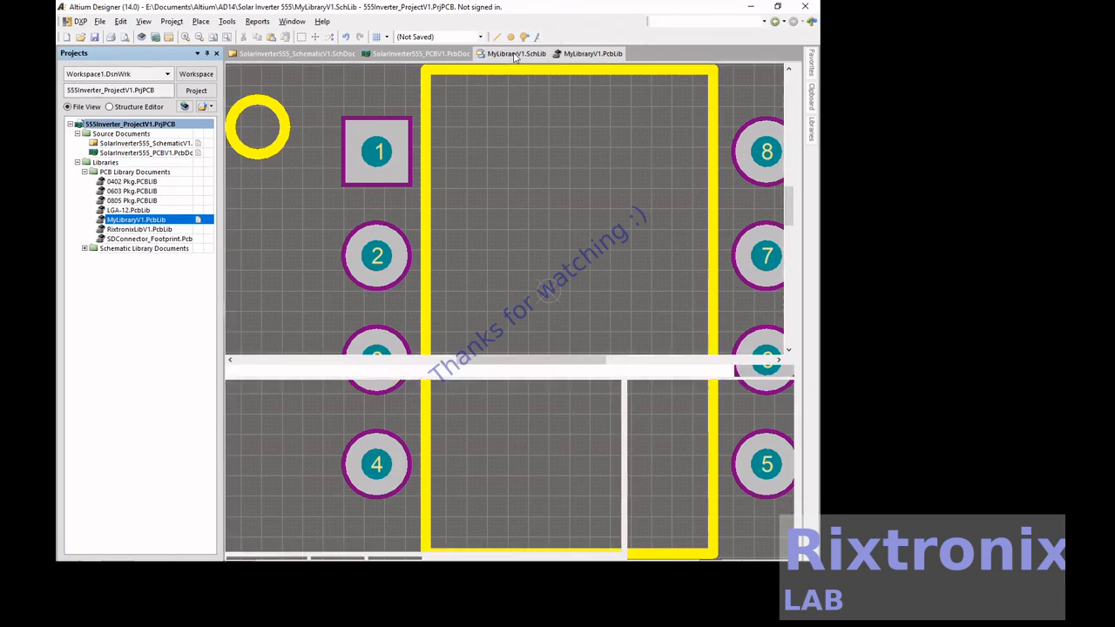
left_click(295, 558)
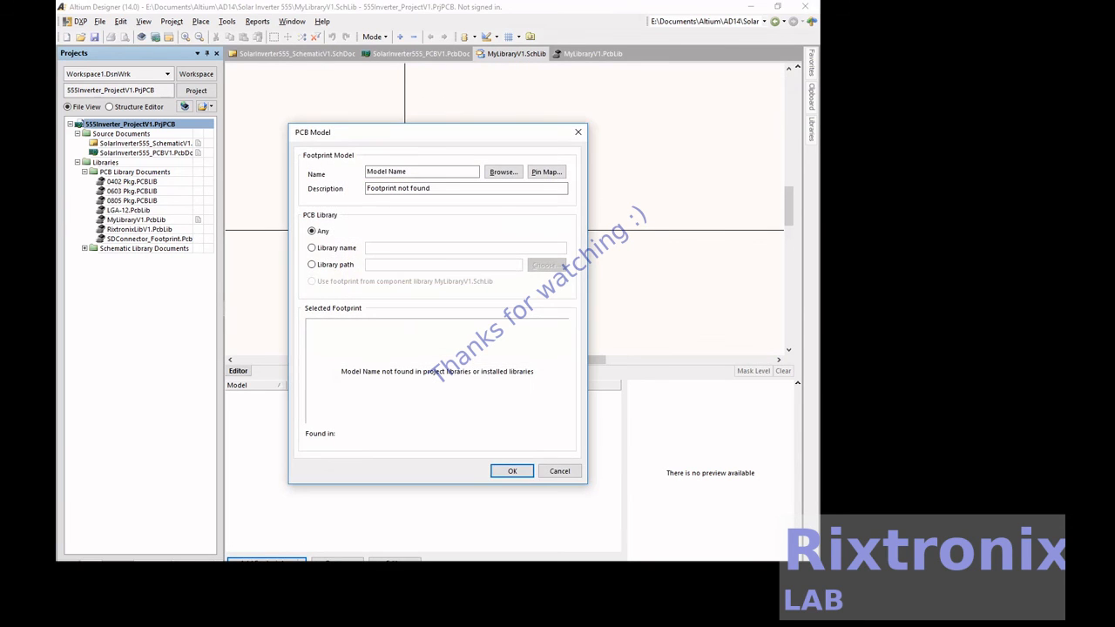
left_click(504, 172)
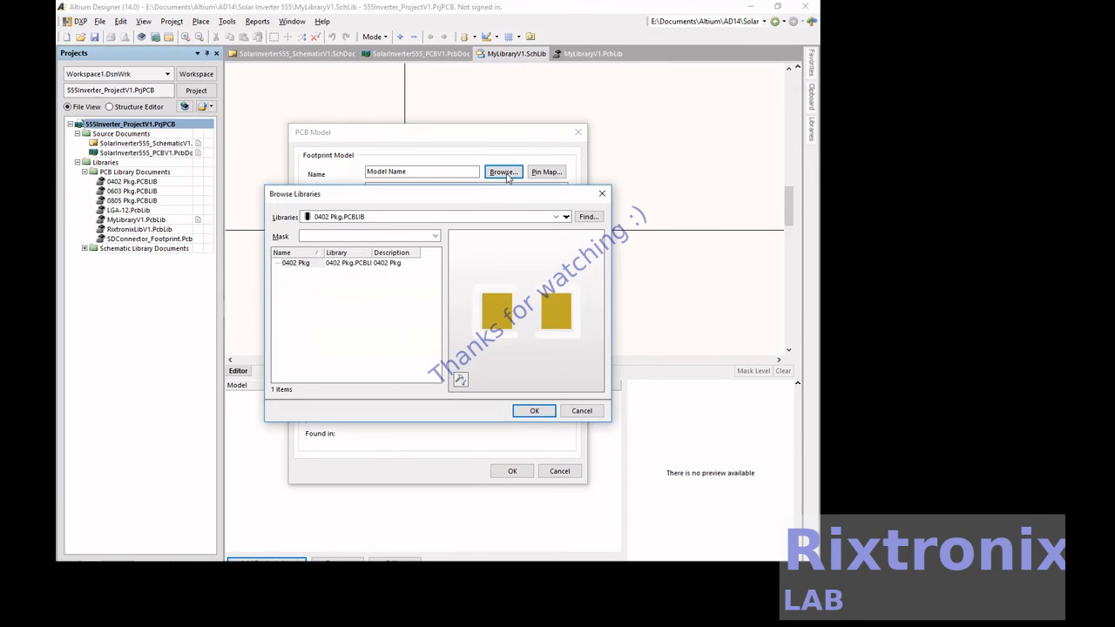
left_click(567, 217)
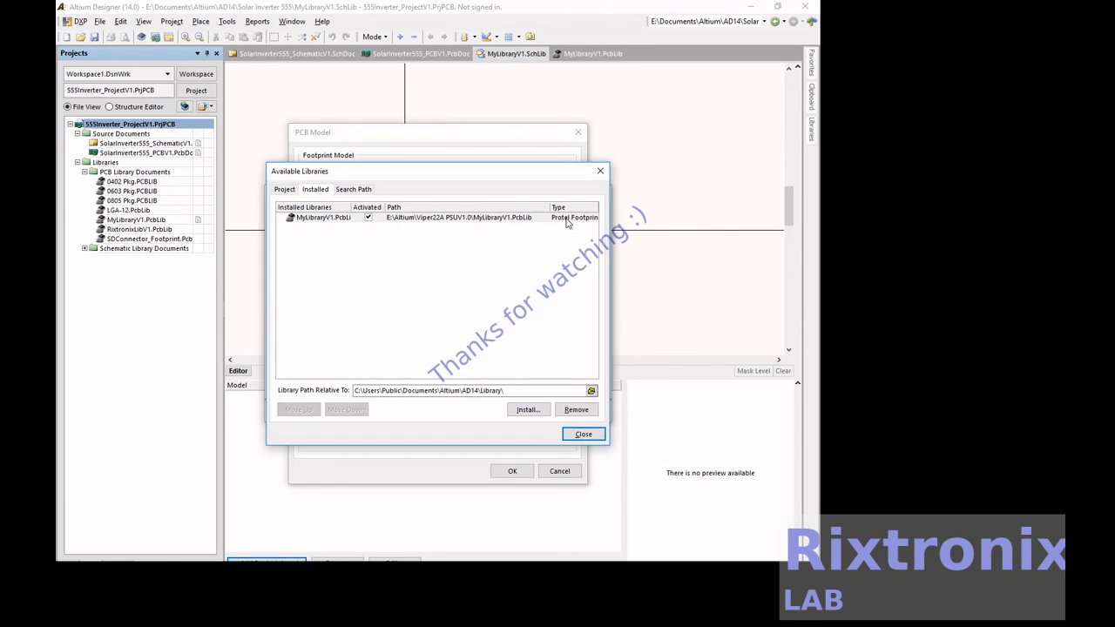
left_click(600, 171)
Step: Assign the "LM555 DIP8 - duplicate" footprint from MyLibraryV1.PcbLib to the LM555 symbol and save the schematic library
left_click(555, 217)
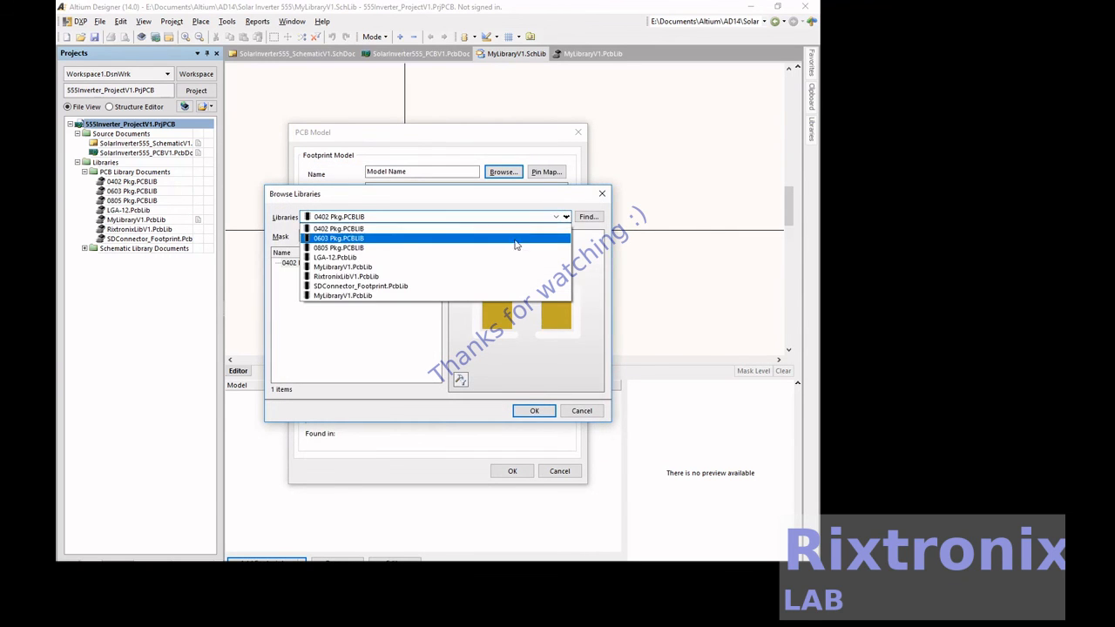
left_click(510, 268)
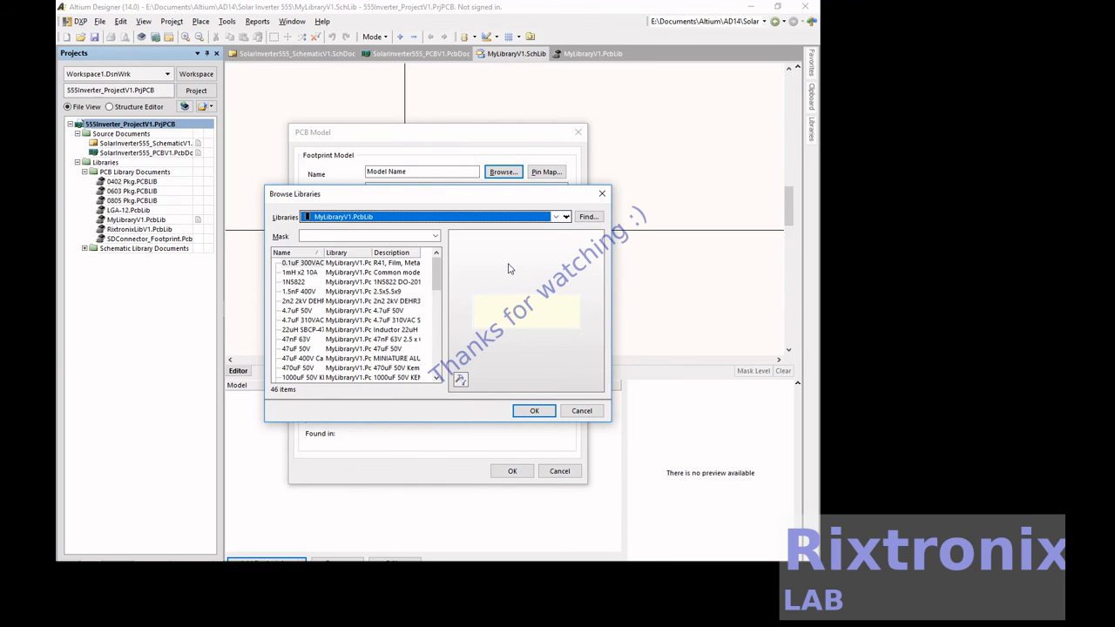
left_click_drag(436, 277, 436, 349)
left_click(315, 359)
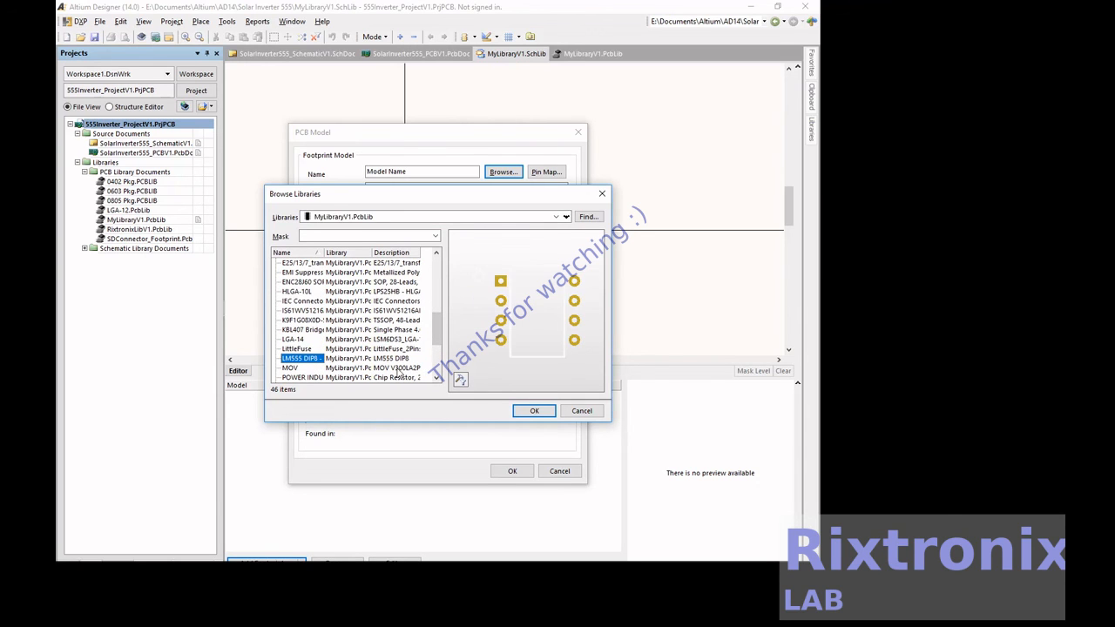
left_click(536, 413)
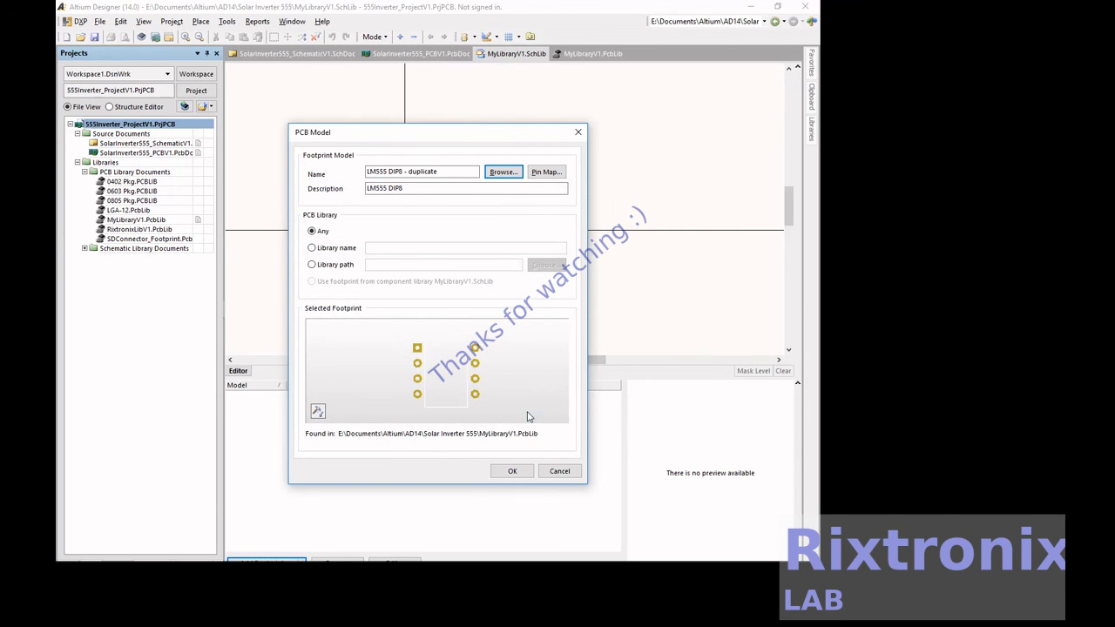
left_click(513, 472)
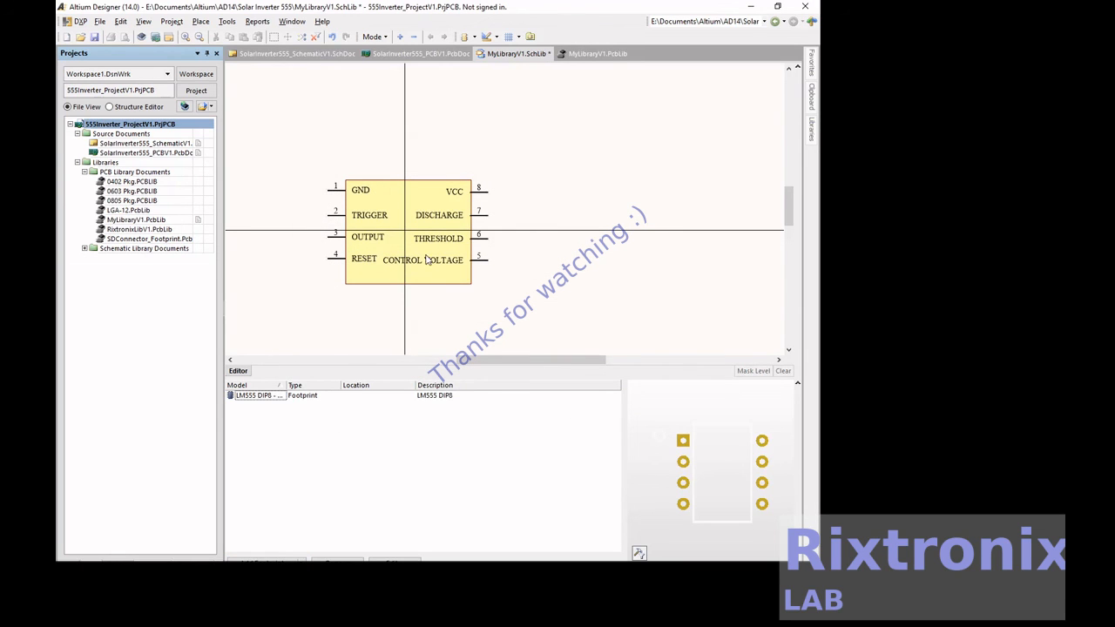
left_click(95, 37)
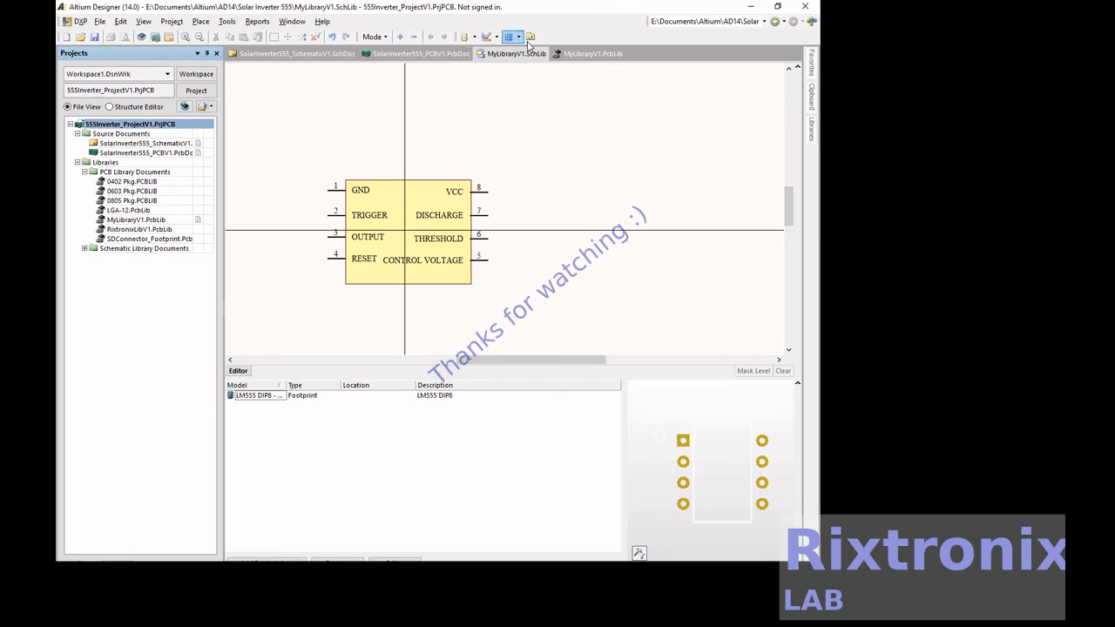
left_click(588, 54)
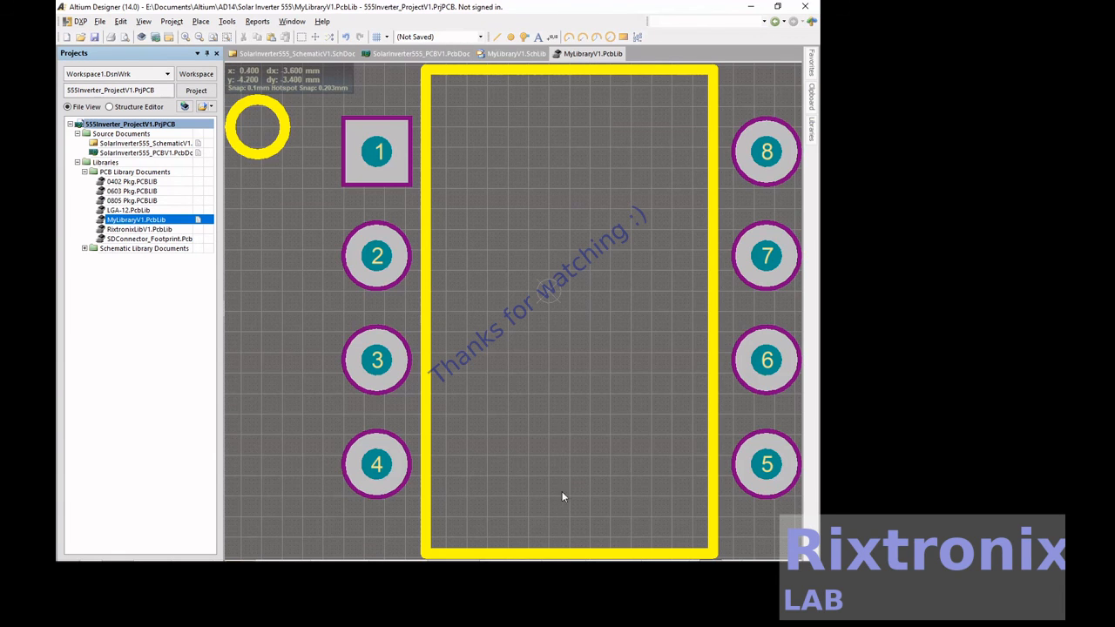